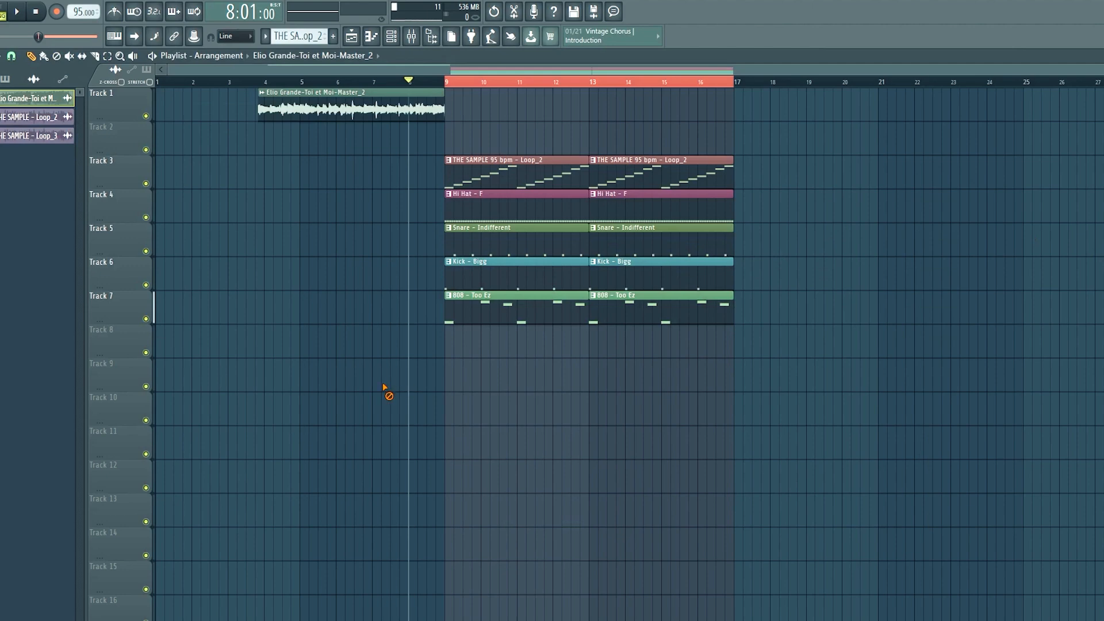
Show the pattern list in the picker and split the THE SAMPLE 95 bpm - Loop_2 pattern by channel.
{"action": "left_click", "coordinate": [45, 162]}
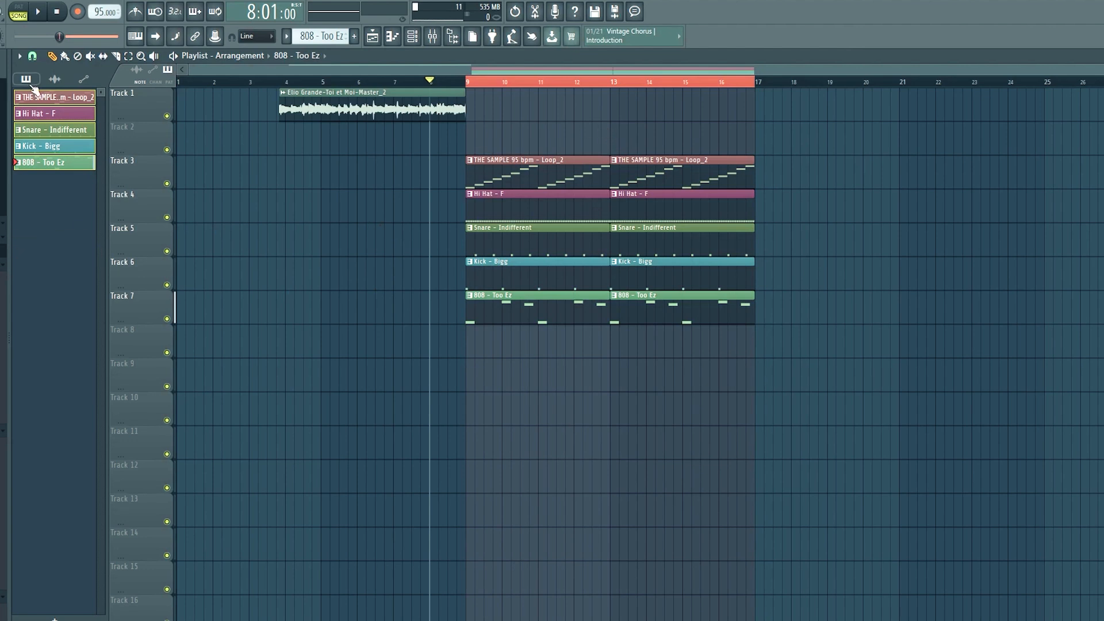
{"action": "left_click", "coordinate": [55, 80]}
{"action": "left_click", "coordinate": [36, 81]}
{"action": "right_click", "coordinate": [43, 97]}
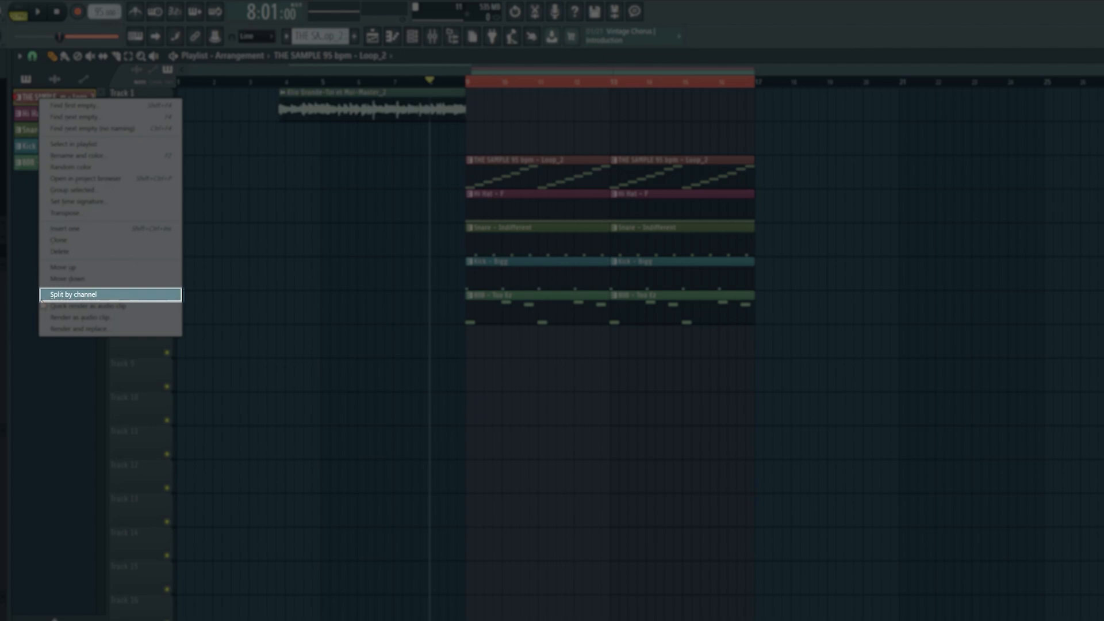
{"action": "left_click", "coordinate": [73, 295]}
{"action": "left_click_drag", "start_coordinate": [838, 160], "coordinate": [562, 387]}
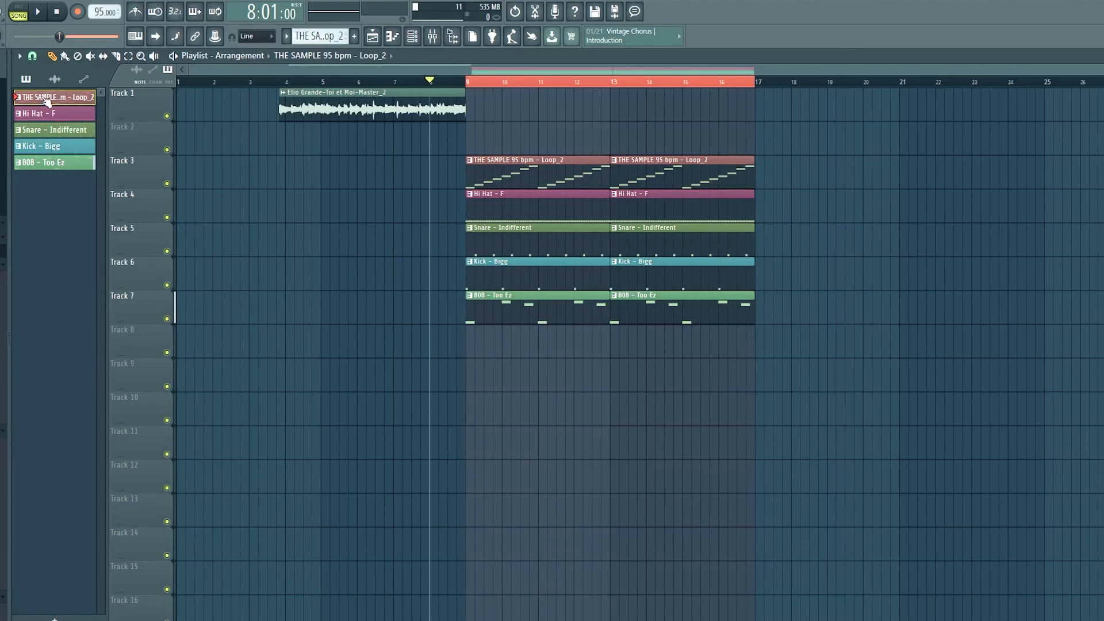
Select all five patterns from THE SAMPLE to 808 - Too Ez in the picker and give them random colors.
{"action": "left_click", "coordinate": [58, 166], "text": "shift"}
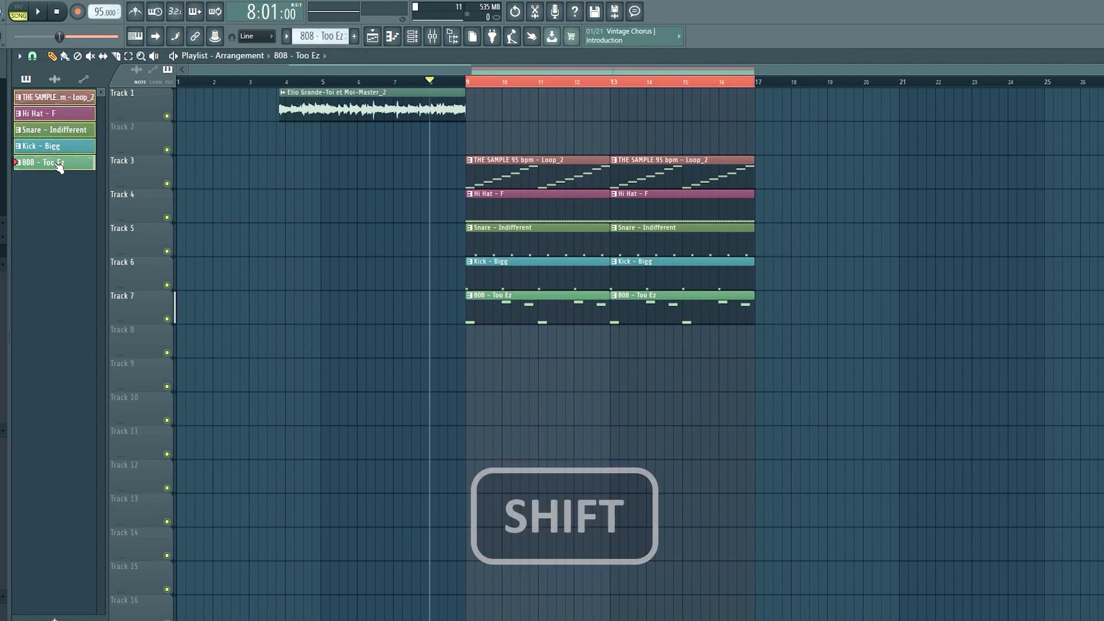
{"action": "right_click", "coordinate": [51, 99]}
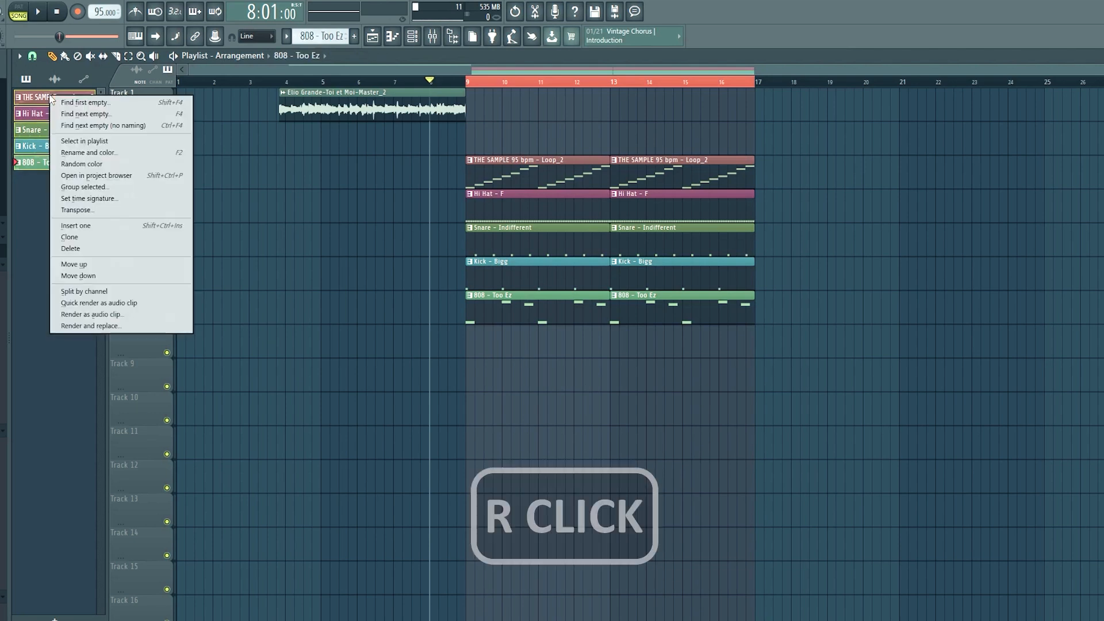
{"action": "left_click", "coordinate": [95, 166]}
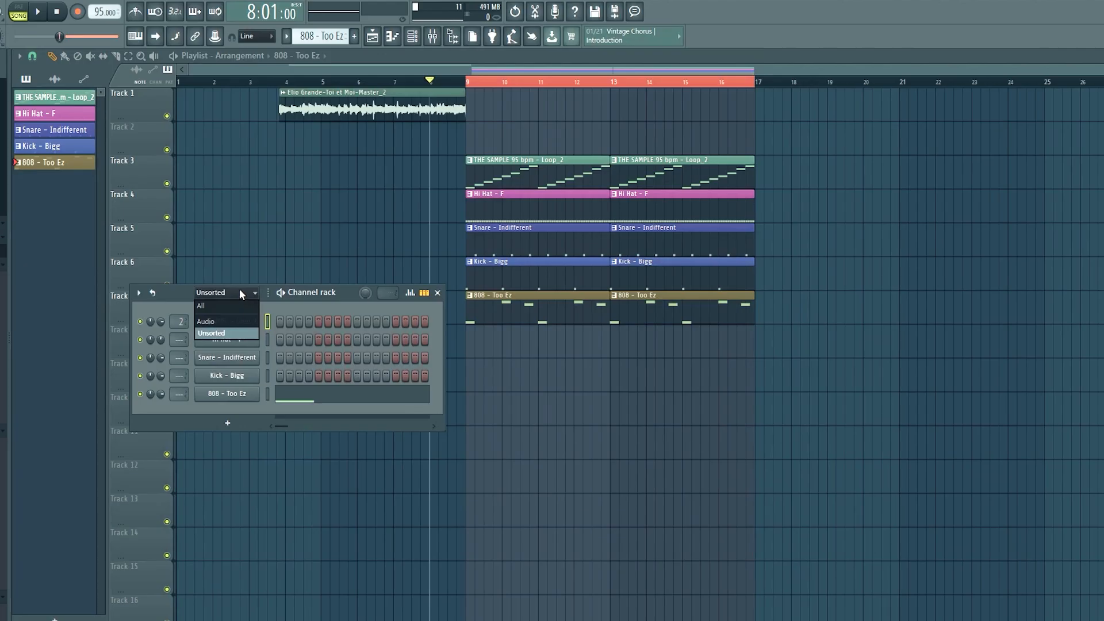
{"action": "left_click", "coordinate": [240, 291]}
{"action": "left_click_drag", "start_coordinate": [356, 291], "coordinate": [342, 255]}
{"action": "left_click", "coordinate": [264, 268]}
{"action": "left_click", "coordinate": [265, 306]}
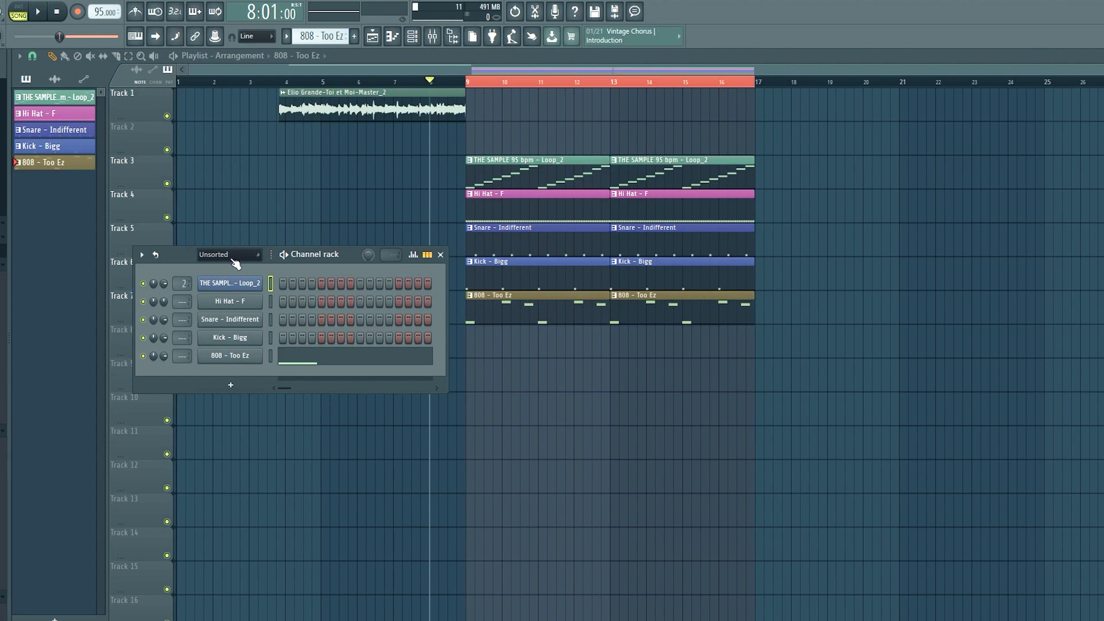
{"action": "left_click", "coordinate": [61, 79]}
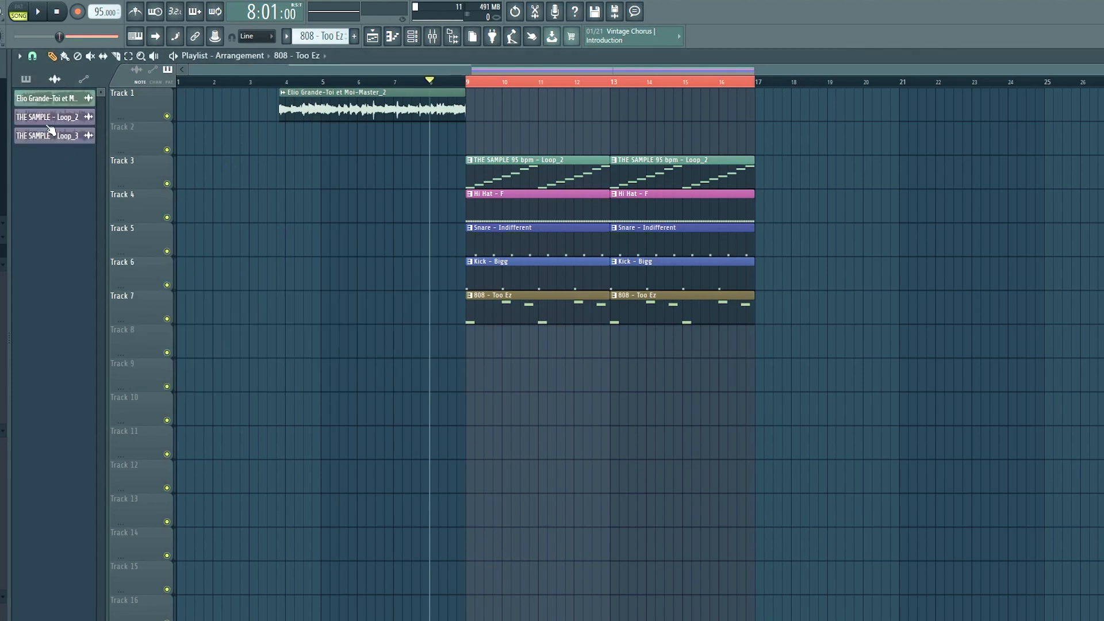
{"action": "left_click", "coordinate": [30, 79]}
Color all five channels in the Channel rack with a gradient running from magenta to teal.
{"action": "left_click", "coordinate": [412, 36]}
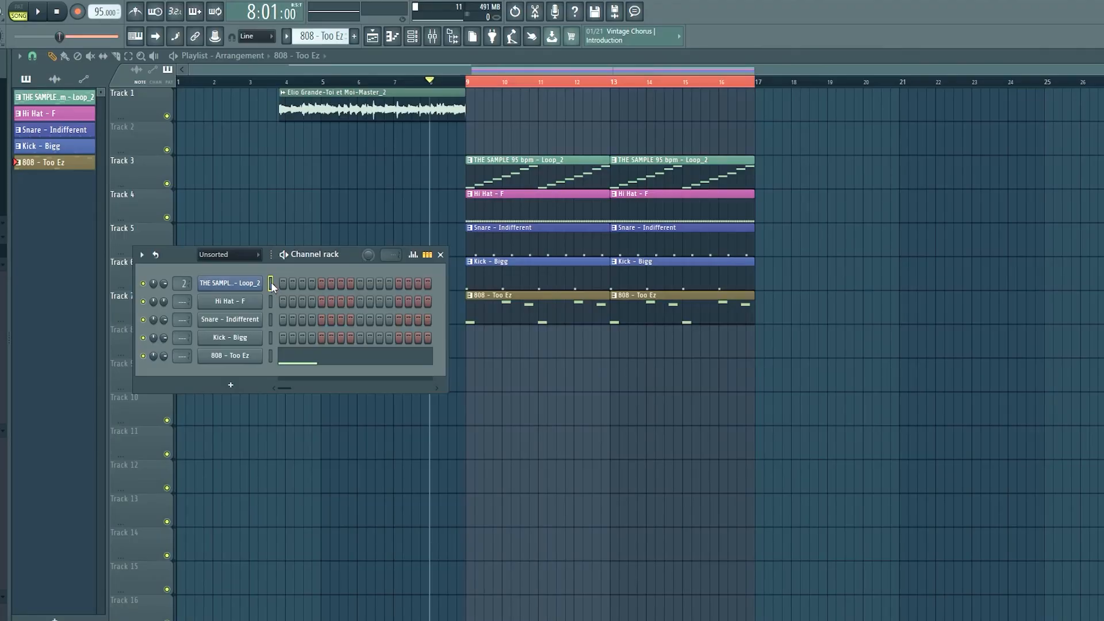
{"action": "left_click", "coordinate": [271, 282]}
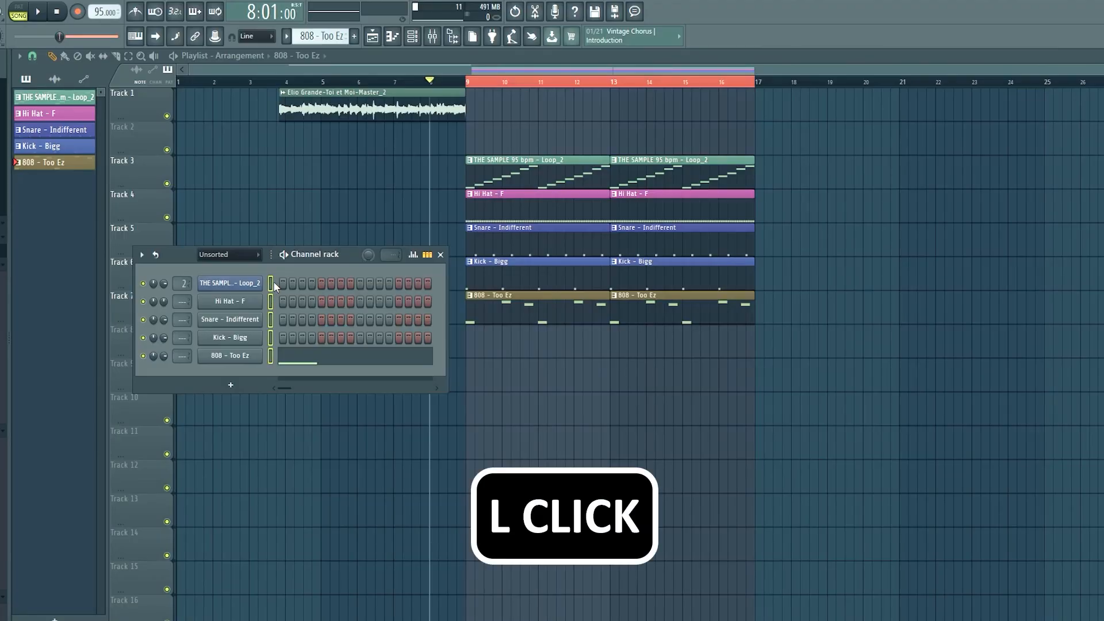
{"action": "left_click", "coordinate": [141, 255]}
{"action": "mouse_move", "coordinate": [178, 371]}
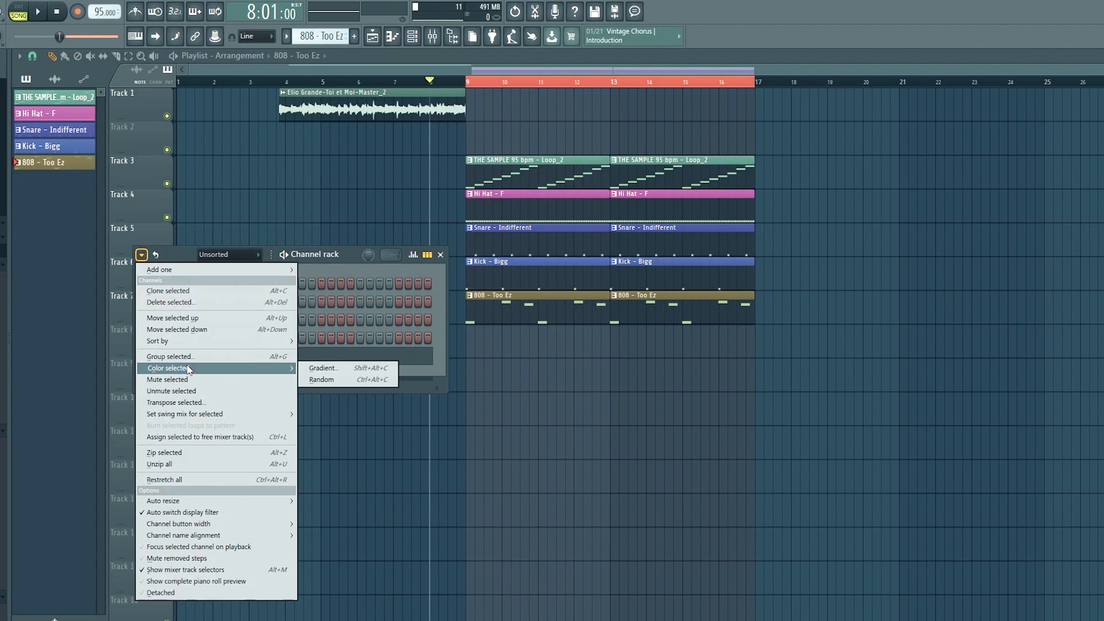
{"action": "left_click", "coordinate": [314, 369]}
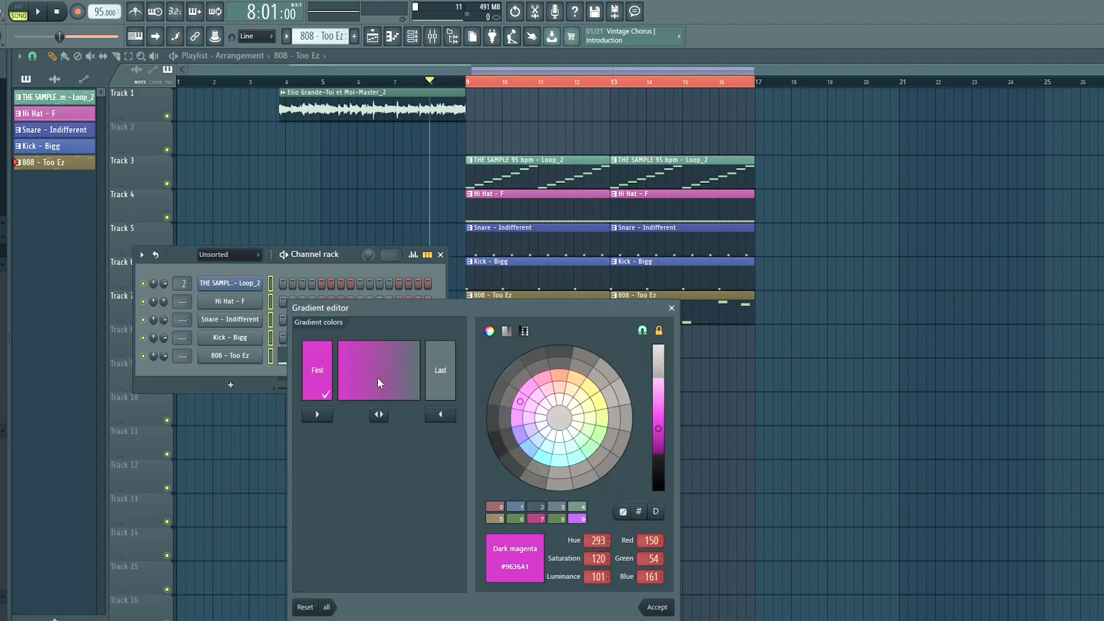
{"action": "left_click", "coordinate": [599, 437]}
{"action": "left_click", "coordinate": [560, 449]}
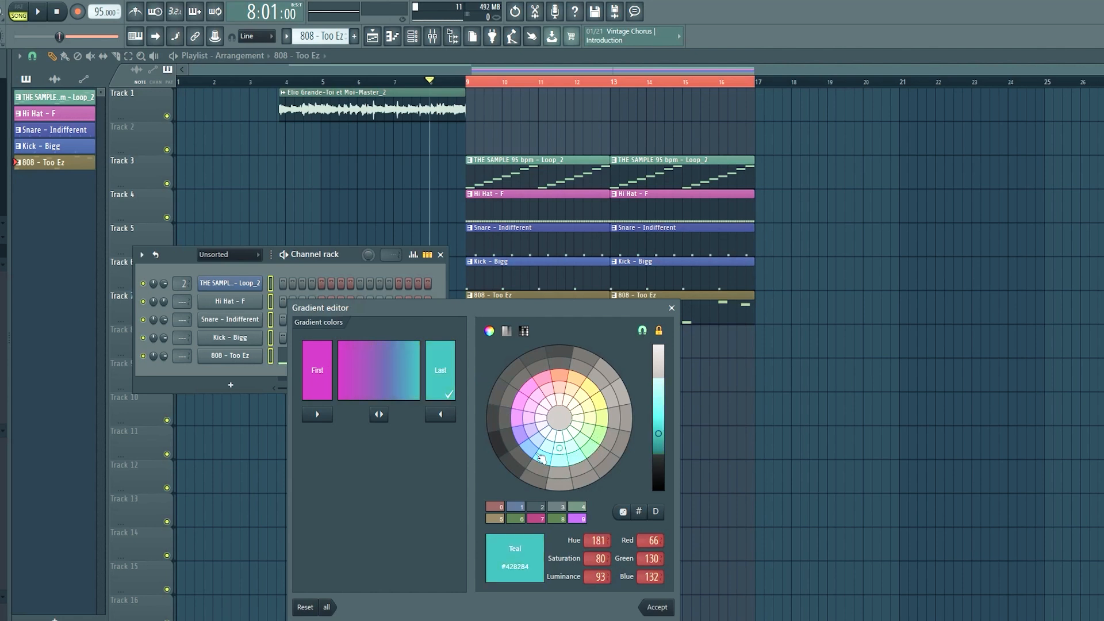
{"action": "left_click", "coordinate": [657, 606]}
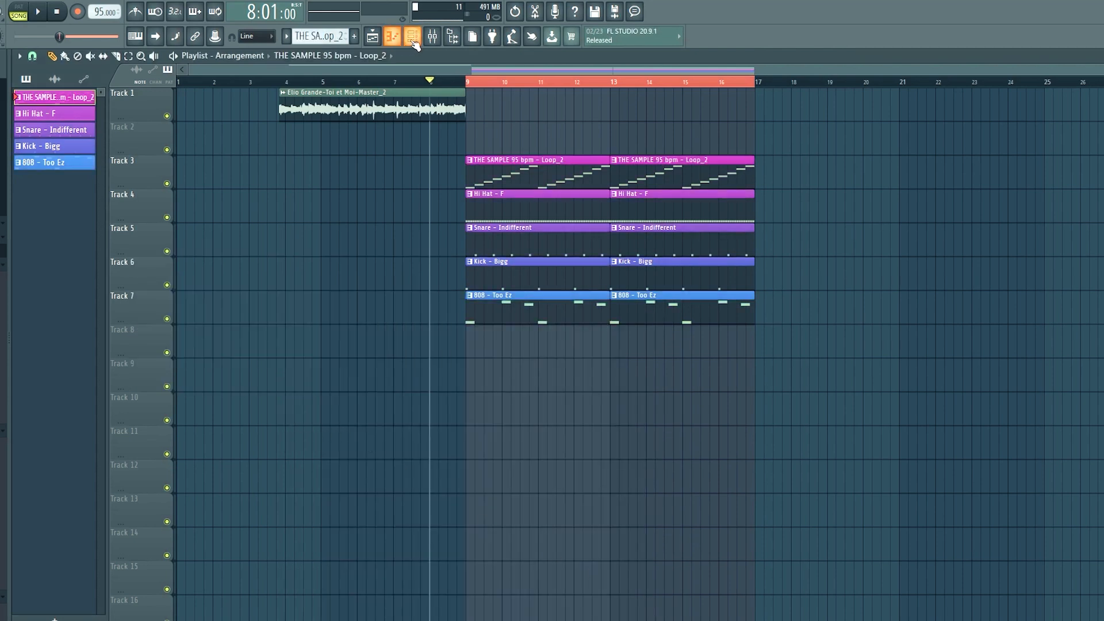
{"action": "left_click", "coordinate": [412, 37]}
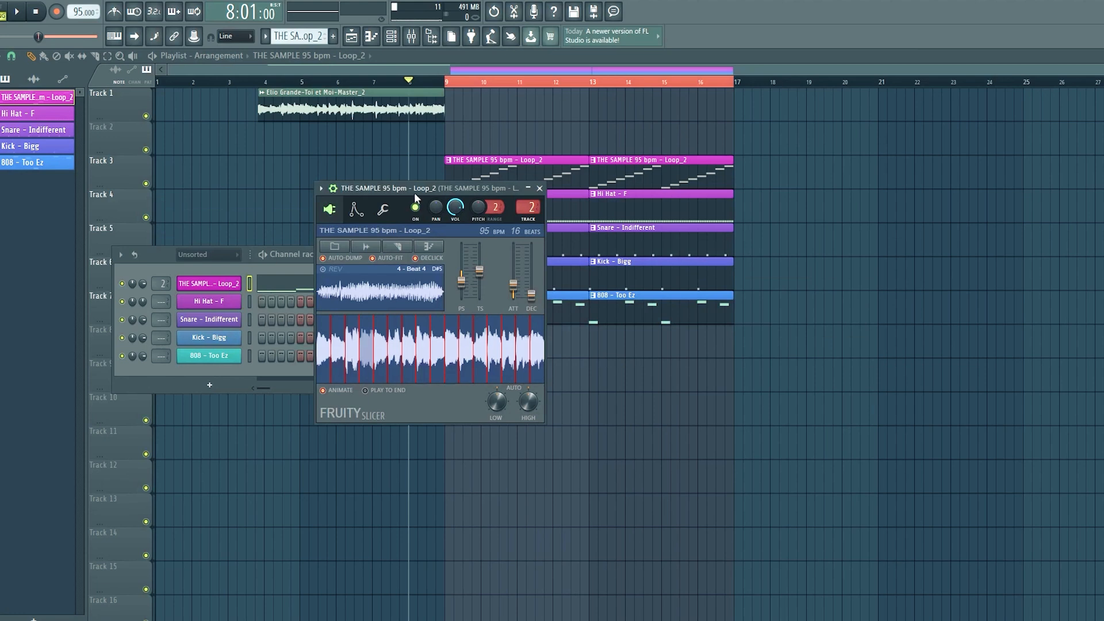
Inspect the mixer track assignment in the settings of the sample, snare, kick and 808 channels.
{"action": "left_click_drag", "start_coordinate": [414, 192], "coordinate": [909, 164]}
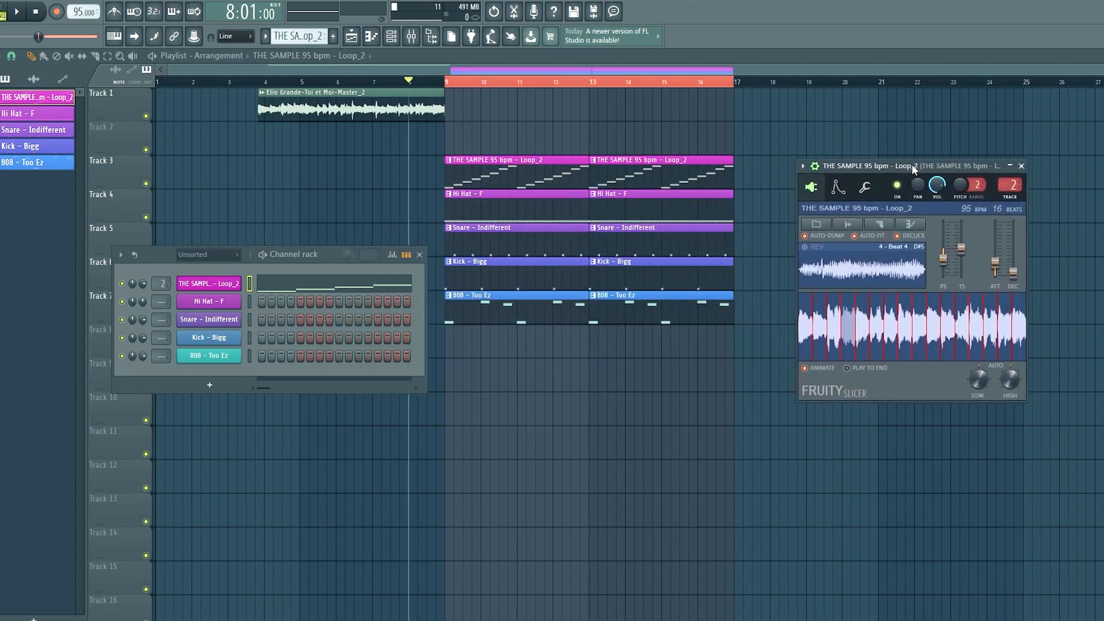
{"action": "left_click", "coordinate": [225, 283]}
{"action": "left_click", "coordinate": [225, 284]}
{"action": "key", "text": "ctrl+l"}
{"action": "left_click", "coordinate": [210, 319]}
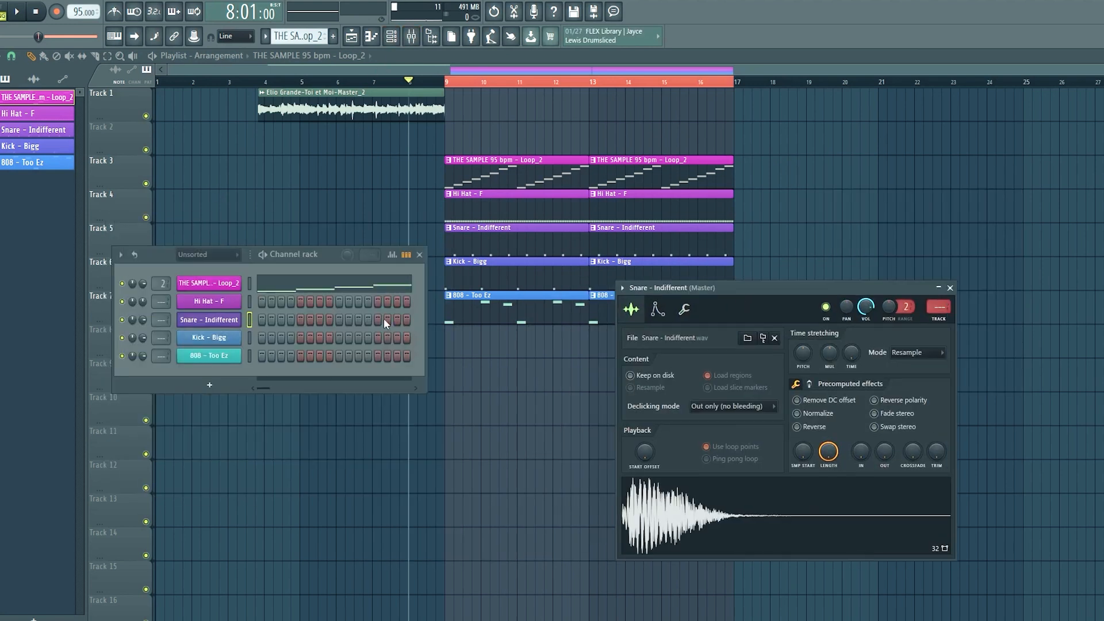
{"action": "left_click", "coordinate": [206, 339]}
{"action": "left_click", "coordinate": [387, 371]}
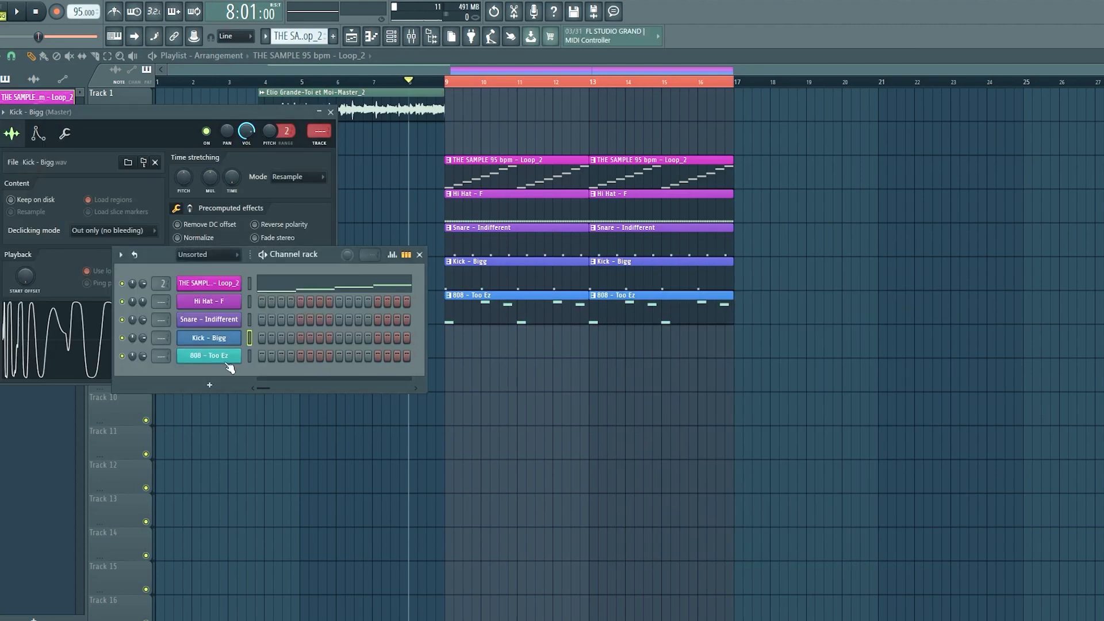
{"action": "left_click", "coordinate": [214, 357]}
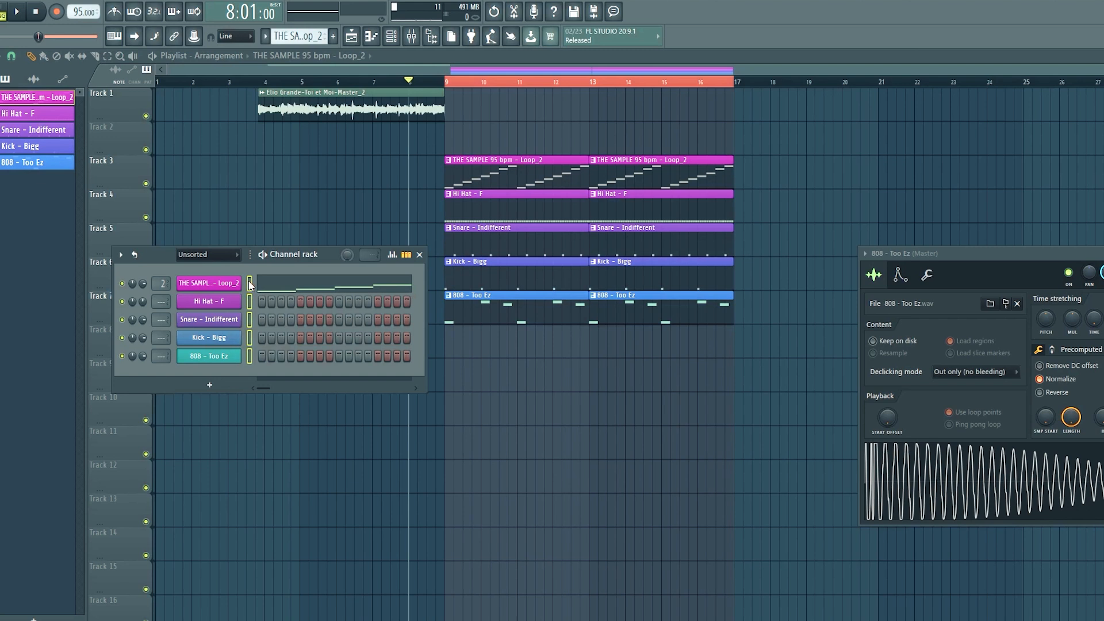
Assign all channels in the Channel rack to free mixer tracks and open the mixer.
{"action": "right_click", "coordinate": [251, 283]}
{"action": "left_click", "coordinate": [120, 254]}
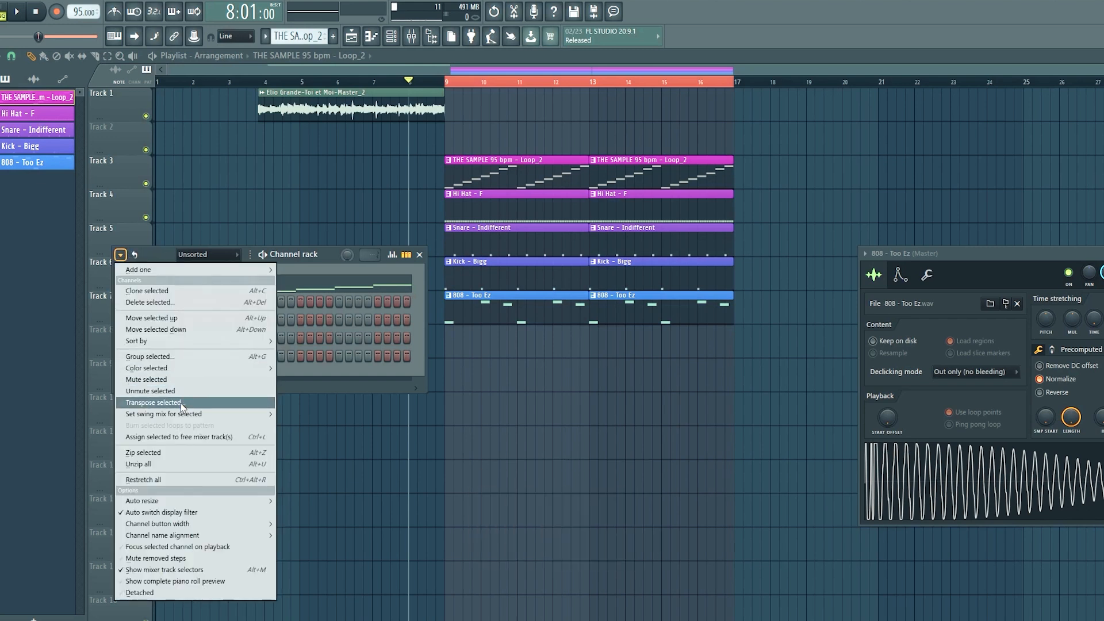
{"action": "left_click", "coordinate": [179, 437]}
{"action": "left_click", "coordinate": [695, 281]}
{"action": "left_click", "coordinate": [709, 283]}
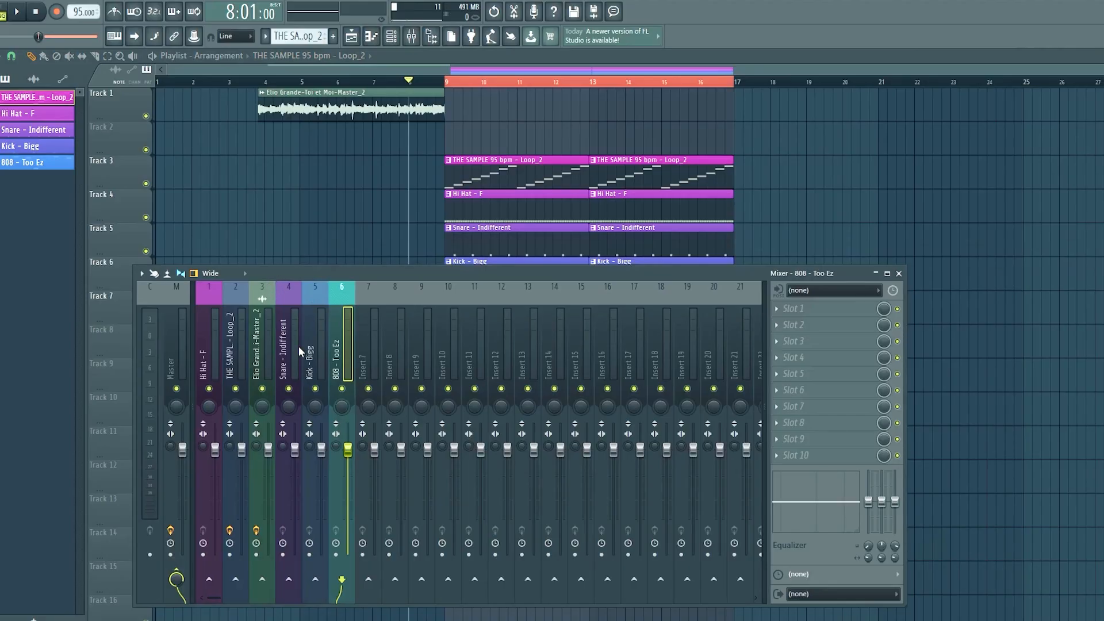
Play the arrangement to examine the level meters of the sample loop and Master_2 song tracks in the mixer.
{"action": "mouse_move", "coordinate": [216, 341]}
{"action": "left_mouse_down"}
{"action": "mouse_move", "coordinate": [315, 344]}
{"action": "mouse_move", "coordinate": [230, 343]}
{"action": "left_mouse_up"}
{"action": "key", "text": "space"}
{"action": "key", "text": "space"}
{"action": "scroll", "coordinate": [291, 360], "scroll_direction": "down", "scroll_amount": 1}
{"action": "scroll", "coordinate": [292, 360], "scroll_direction": "up", "scroll_amount": 1}
{"action": "key", "text": "space"}
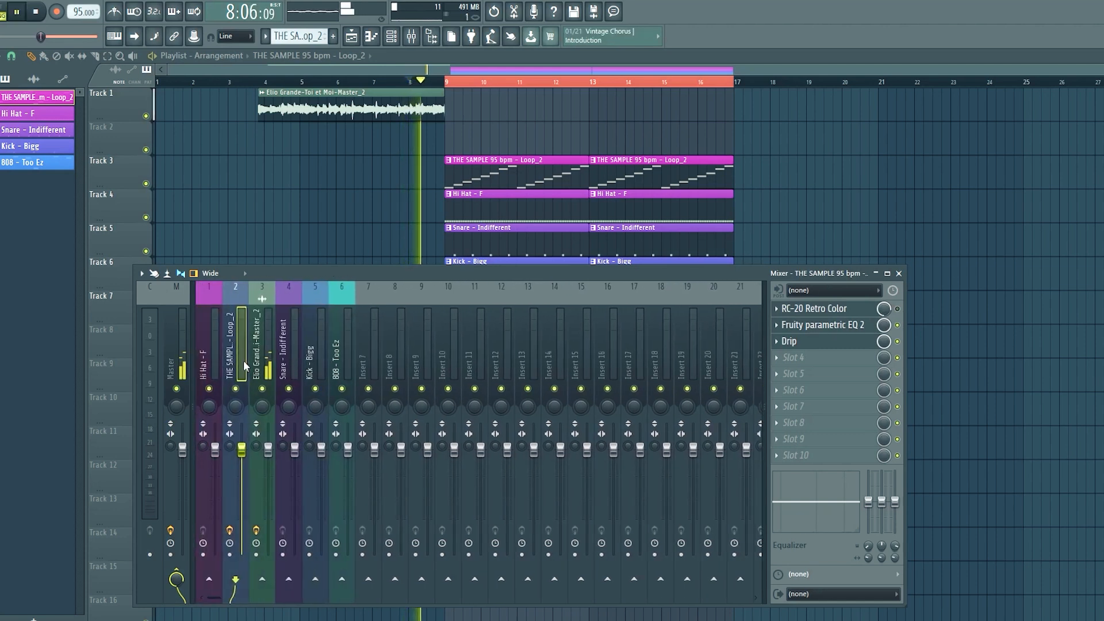
{"action": "left_click", "coordinate": [268, 354]}
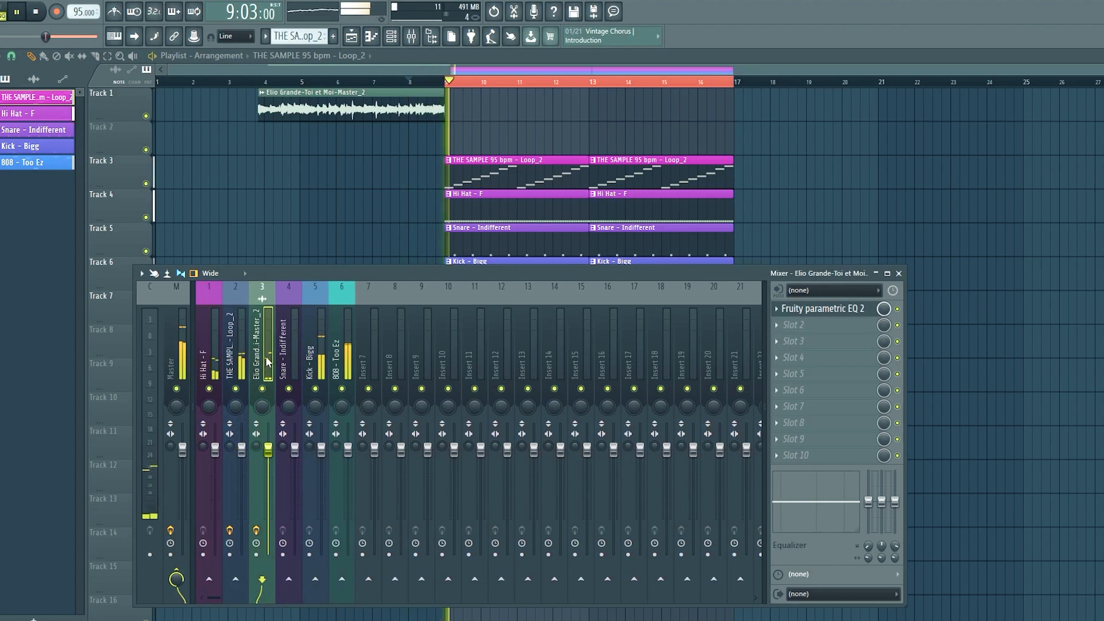
{"action": "key", "text": "space"}
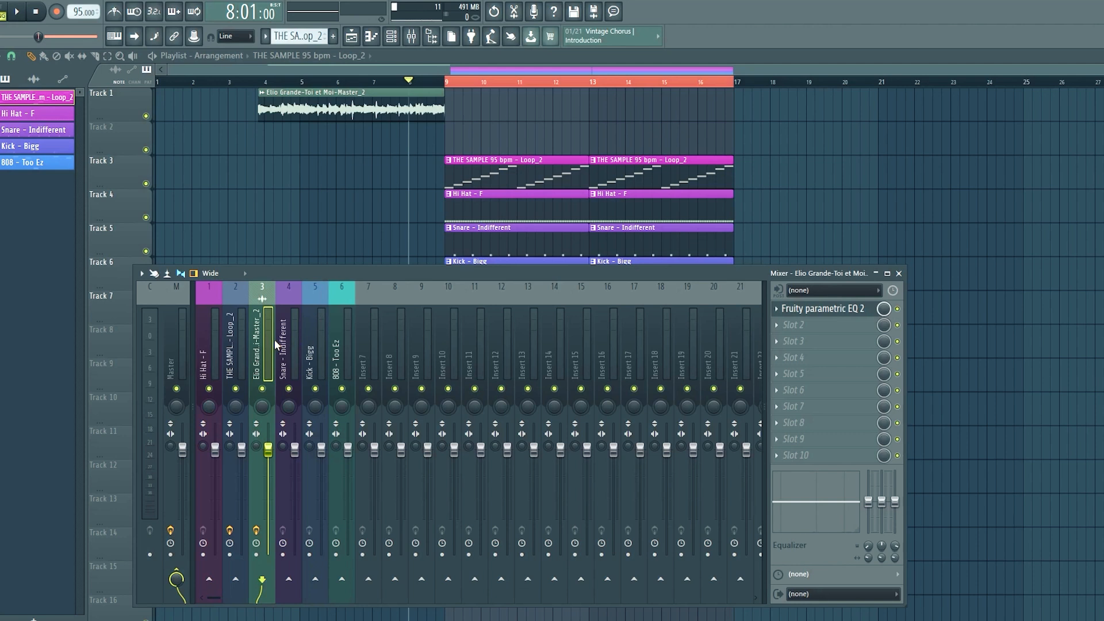
Move the Master_2 song track to mixer insert 1 and the THE SAMPLE Loop_2 track to insert 2.
{"action": "key", "text": "alt"}
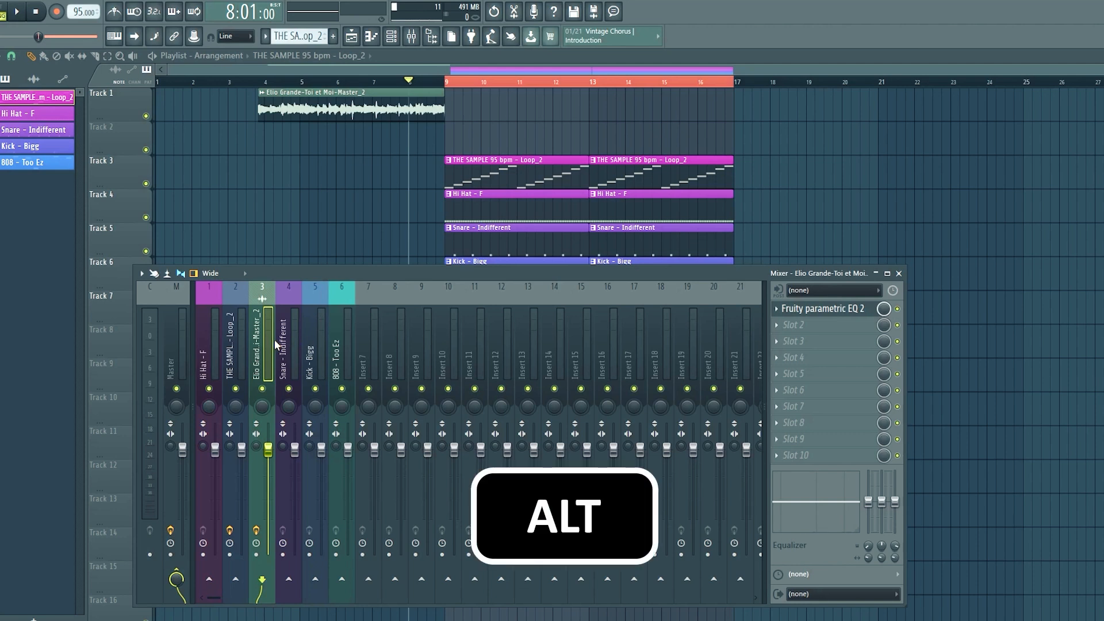
{"action": "key", "text": "alt+Left"}
{"action": "key", "text": "alt+Left"}
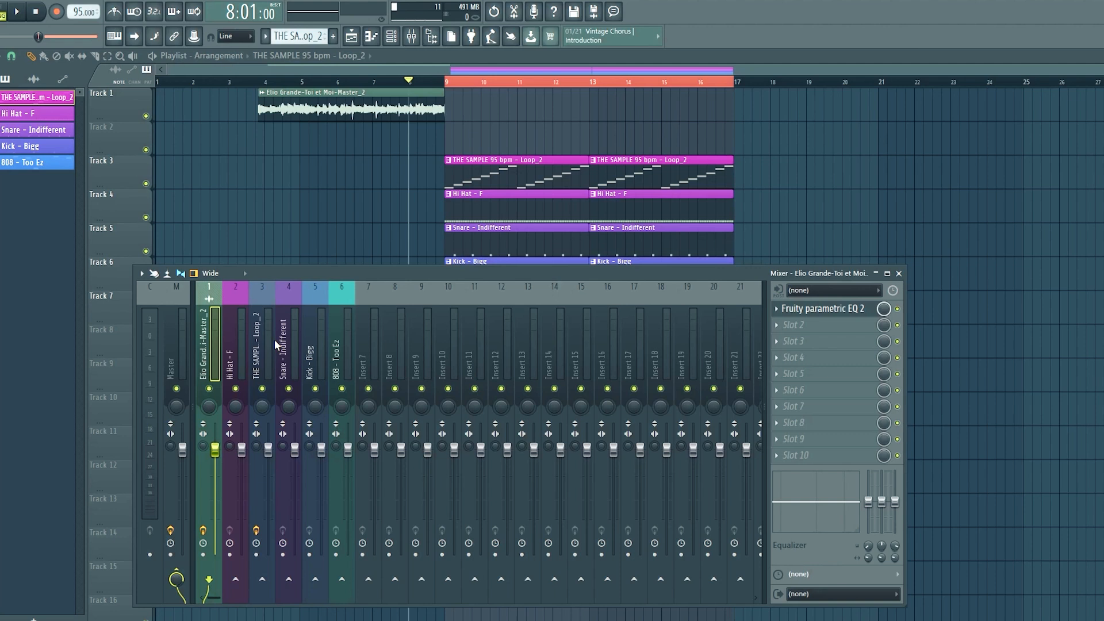
{"action": "key", "text": "Right"}
{"action": "key", "text": "Right"}
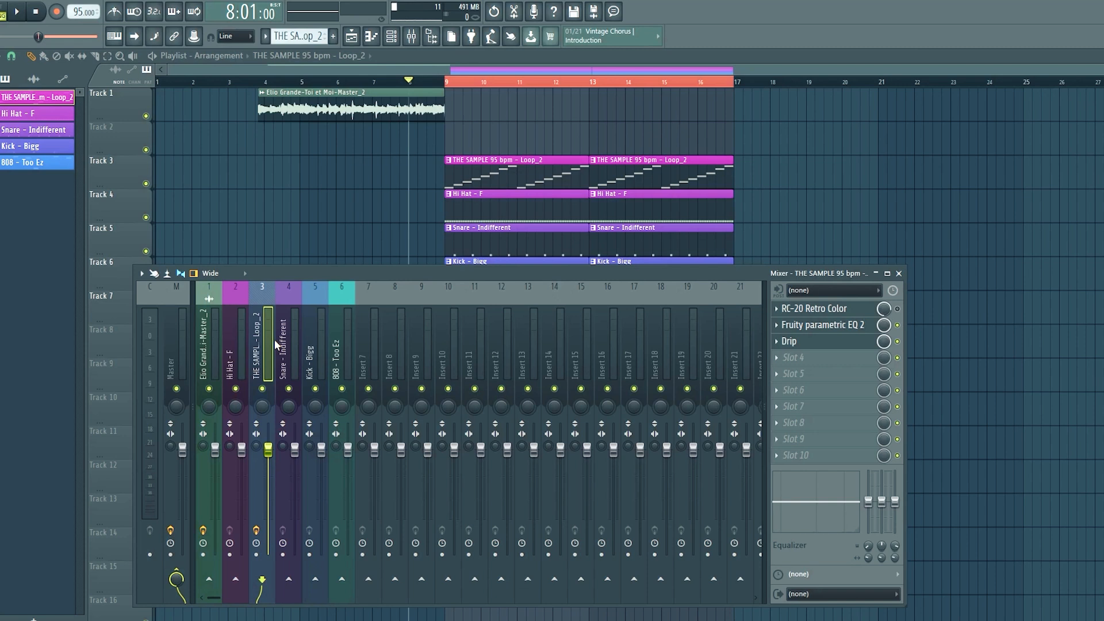
{"action": "key", "text": "alt+Left"}
Move the Kick - Bigg mixer track to insert 3, directly after the sample loop.
{"action": "key", "text": "Right"}
{"action": "key", "text": "Right"}
{"action": "key", "text": "Right"}
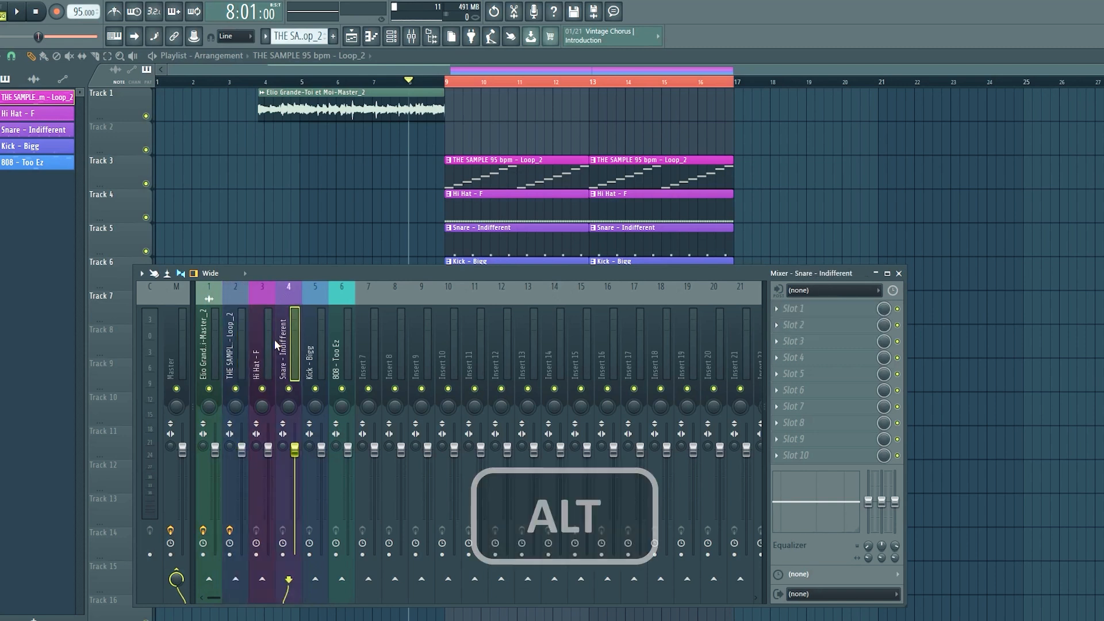
{"action": "key", "text": "alt+Left"}
Move the 808 - Too Ez mixer track to insert 4, directly after the kick.
{"action": "key", "text": "alt+Left"}
{"action": "key", "text": "Right"}
{"action": "key", "text": "Right"}
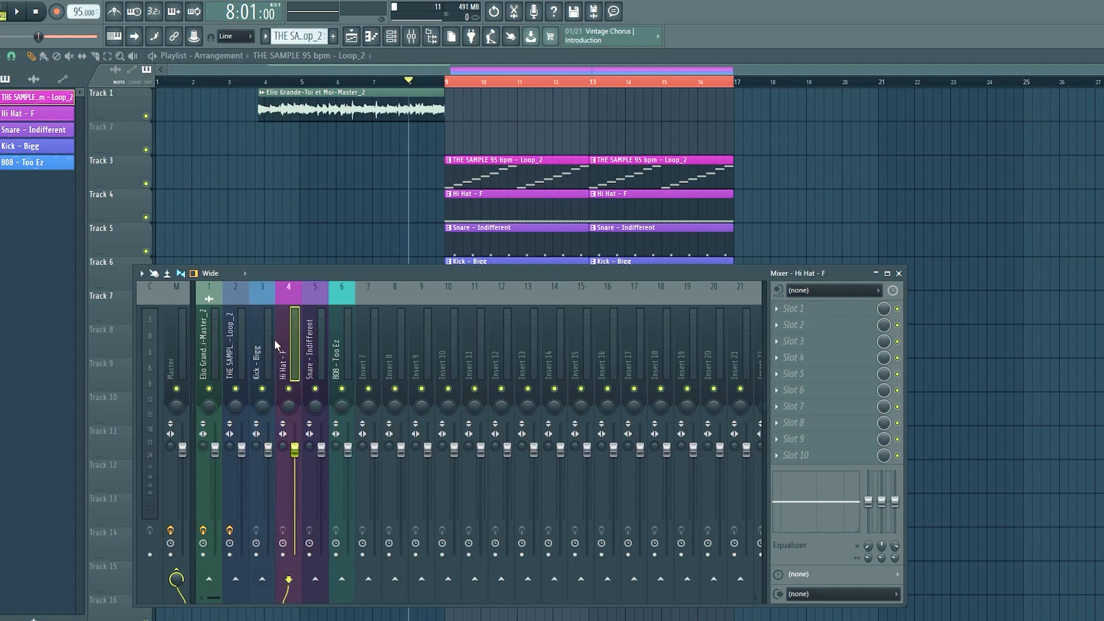
{"action": "key", "text": "alt+Left"}
{"action": "key", "text": "alt+Left"}
Move the Snare - Indifferent mixer track to insert 5, ahead of the Hi Hat - F track.
{"action": "key", "text": "Right"}
{"action": "key", "text": "Right"}
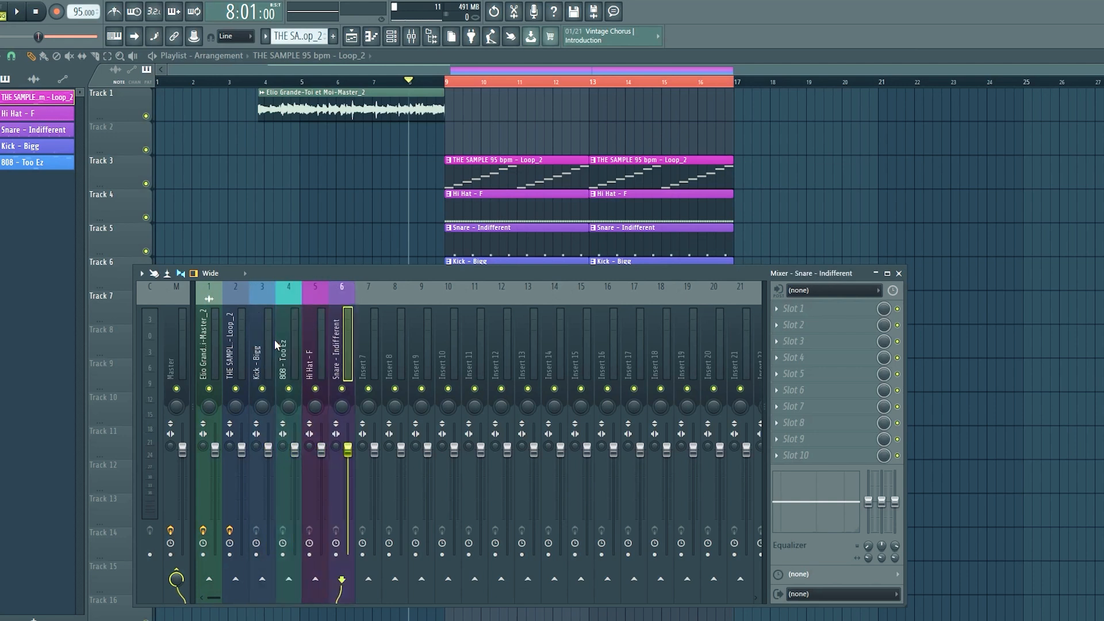
{"action": "key", "text": "alt+Left"}
{"action": "key", "text": "alt+Right"}
{"action": "key", "text": "alt+Left"}
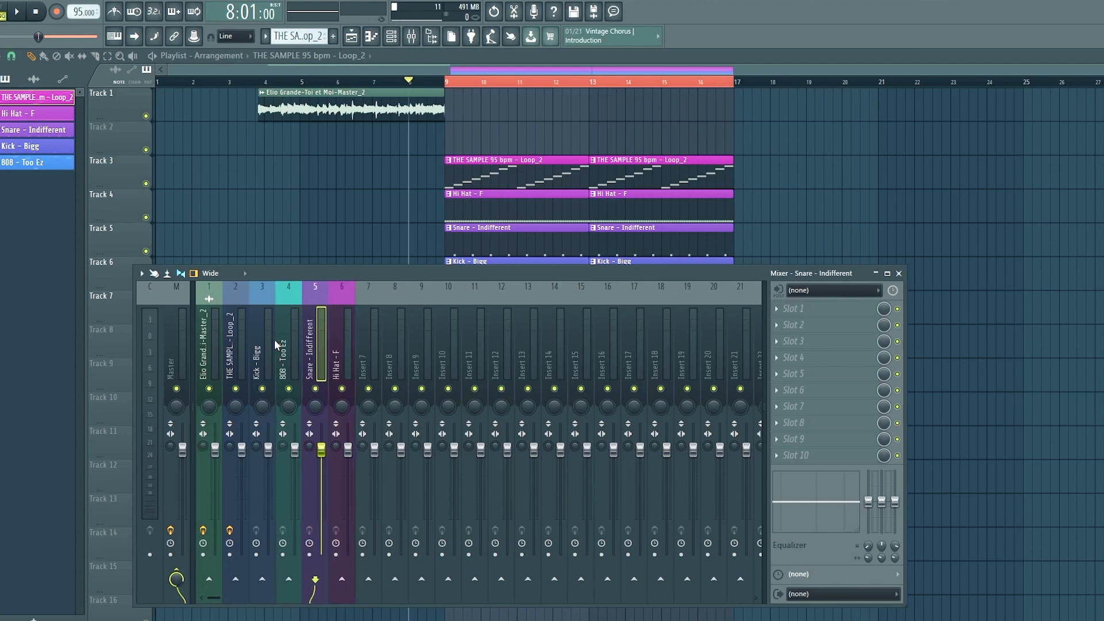
Play the arrangement from bar 9 and watch the meters of the reordered mixer tracks.
{"action": "left_click", "coordinate": [449, 85]}
{"action": "left_click", "coordinate": [411, 36]}
{"action": "key", "text": "space"}
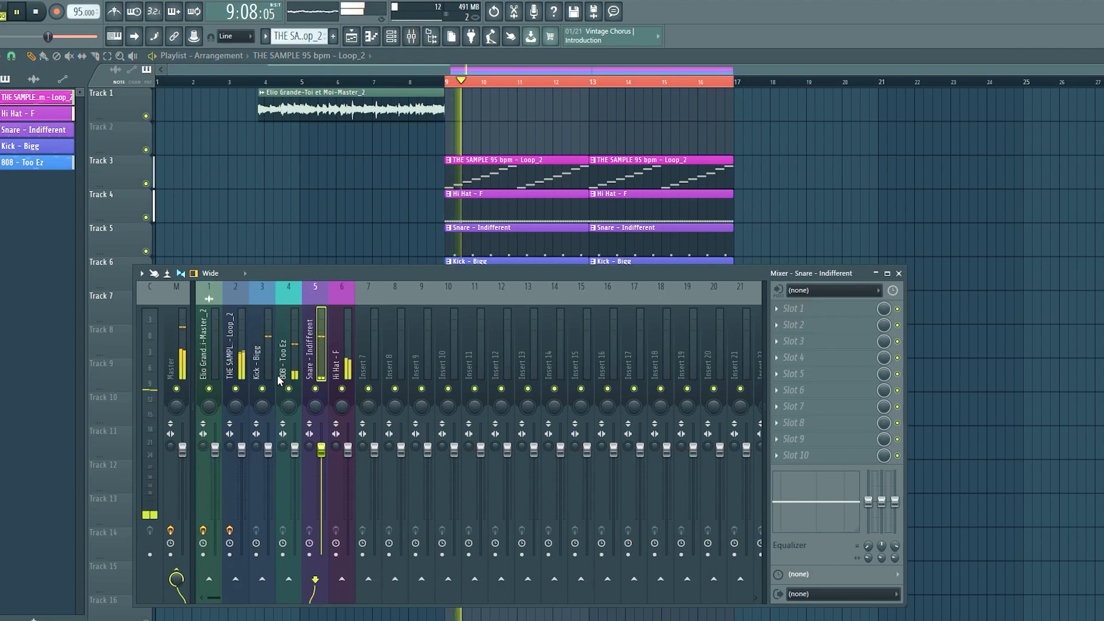
Stop playback, then move the mixer window higher and widen it to fit more inserts.
{"action": "left_click_drag", "start_coordinate": [321, 268], "coordinate": [363, 146]}
{"action": "key", "text": "space"}
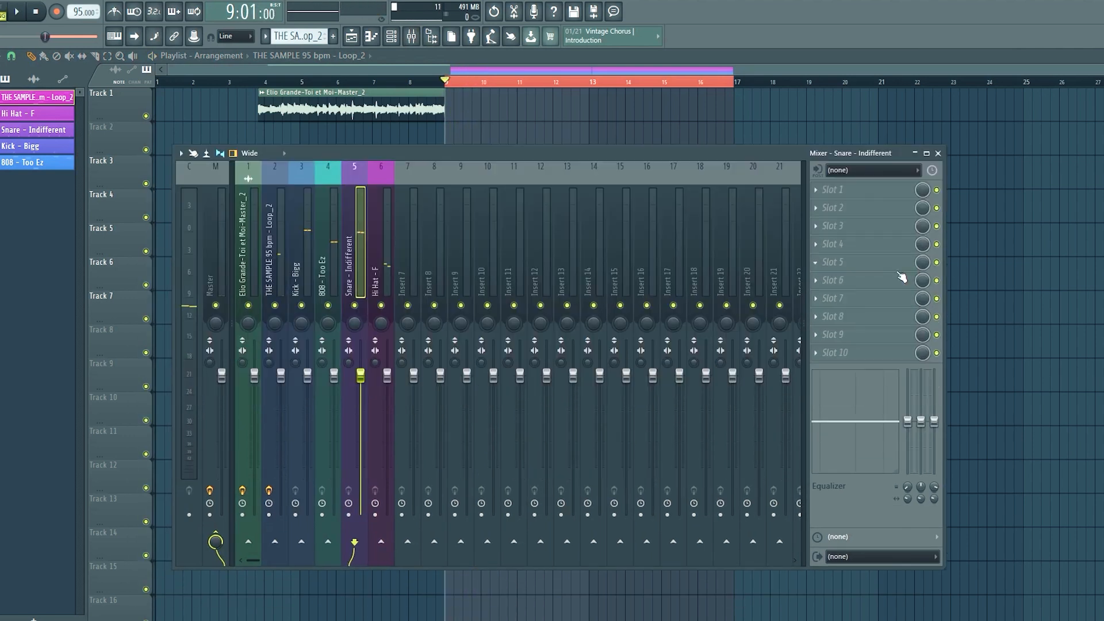
{"action": "left_click_drag", "start_coordinate": [946, 257], "coordinate": [1103, 258]}
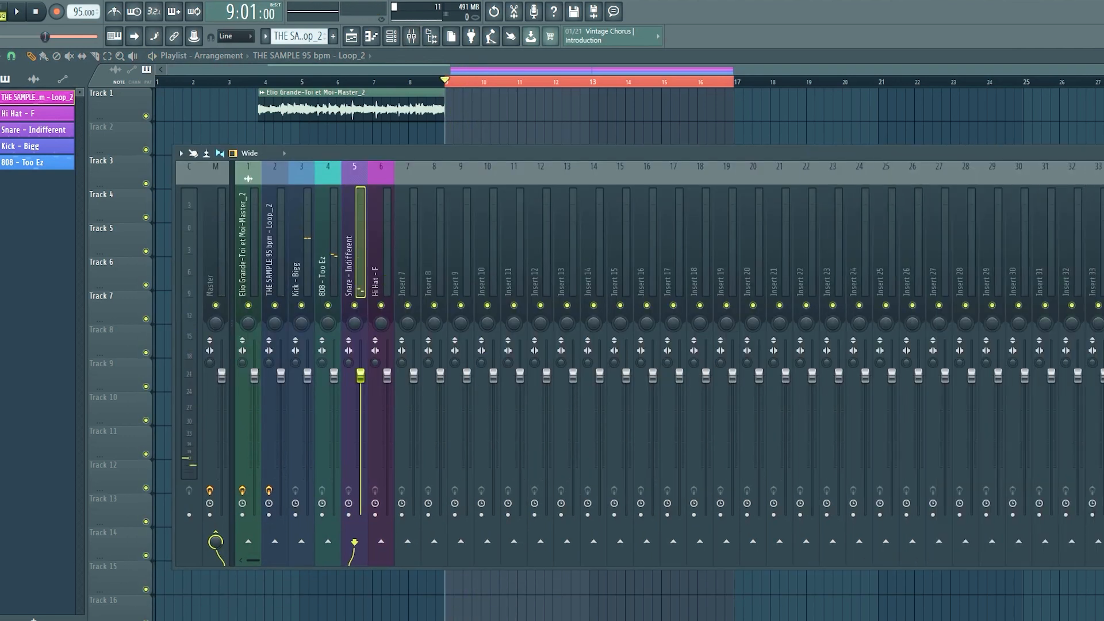
{"action": "scroll", "coordinate": [322, 273], "scroll_direction": "down", "scroll_amount": 5}
{"action": "right_click", "coordinate": [325, 271]}
{"action": "scroll", "coordinate": [311, 255], "scroll_direction": "up", "scroll_amount": 5}
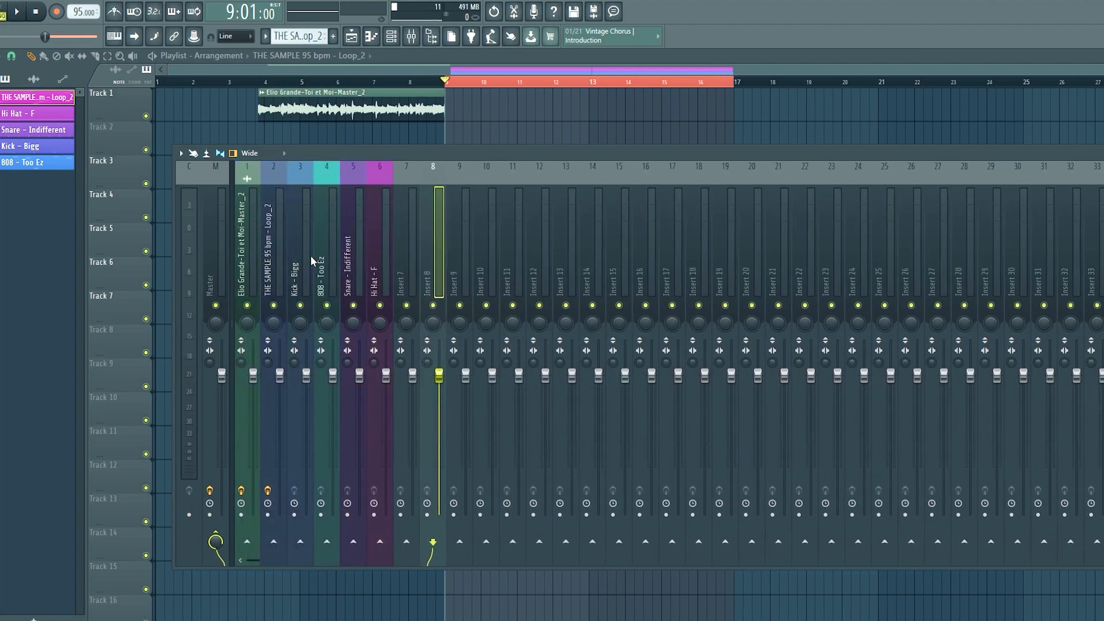
{"action": "right_click", "coordinate": [311, 256]}
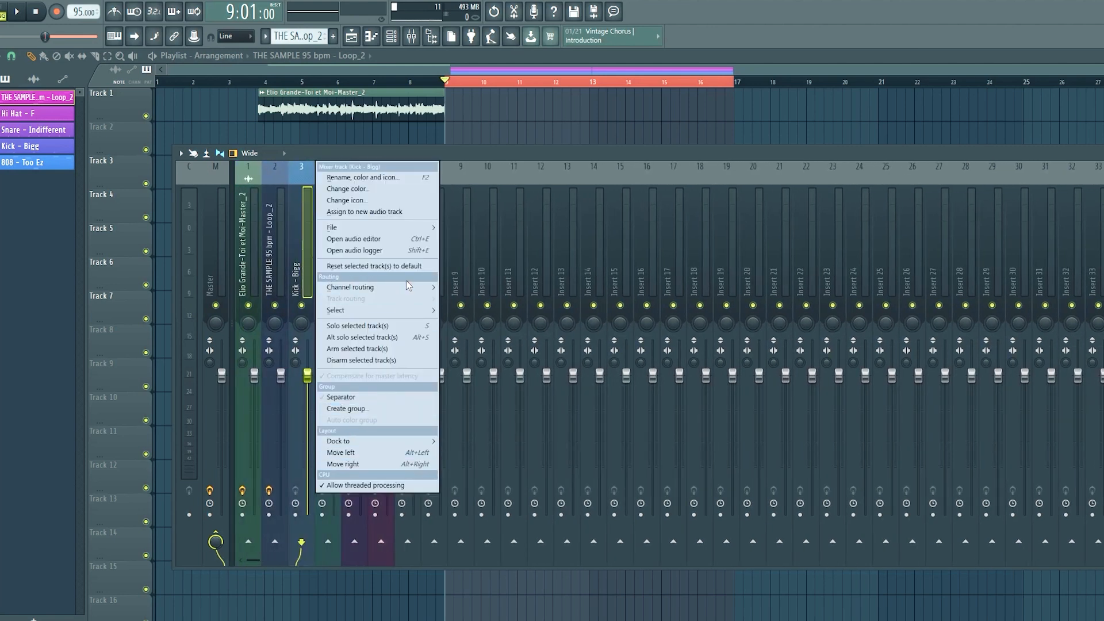
{"action": "left_click", "coordinate": [216, 177]}
Switch the mixer's meters to waveform view and play the arrangement from bar 9 to watch them.
{"action": "key", "text": "space"}
{"action": "key", "text": "space"}
{"action": "key", "text": "space"}
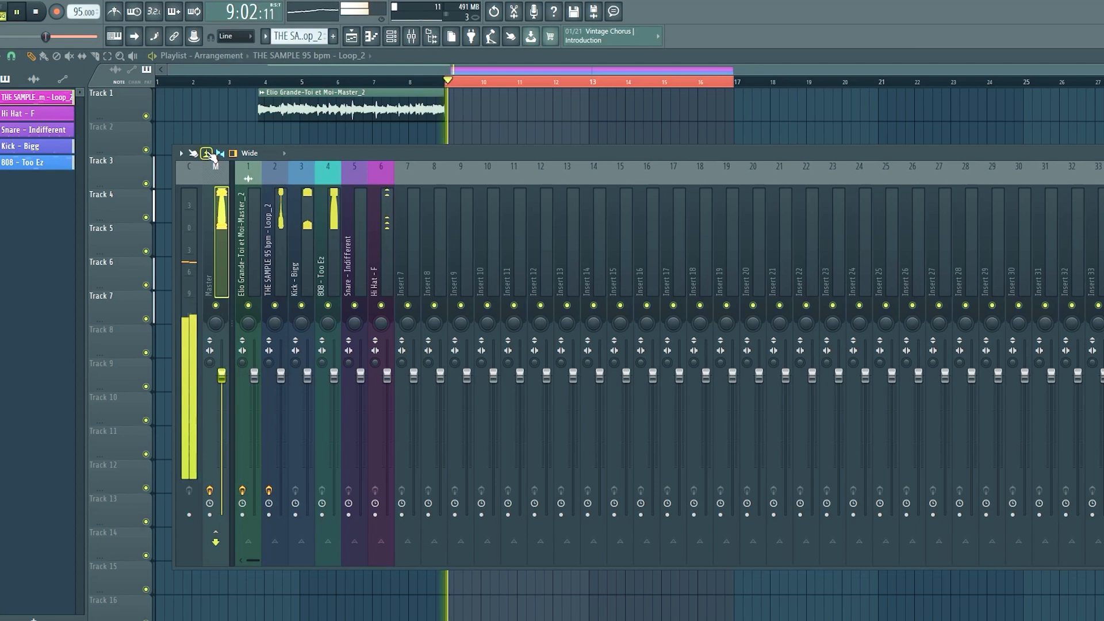
{"action": "key", "text": "space"}
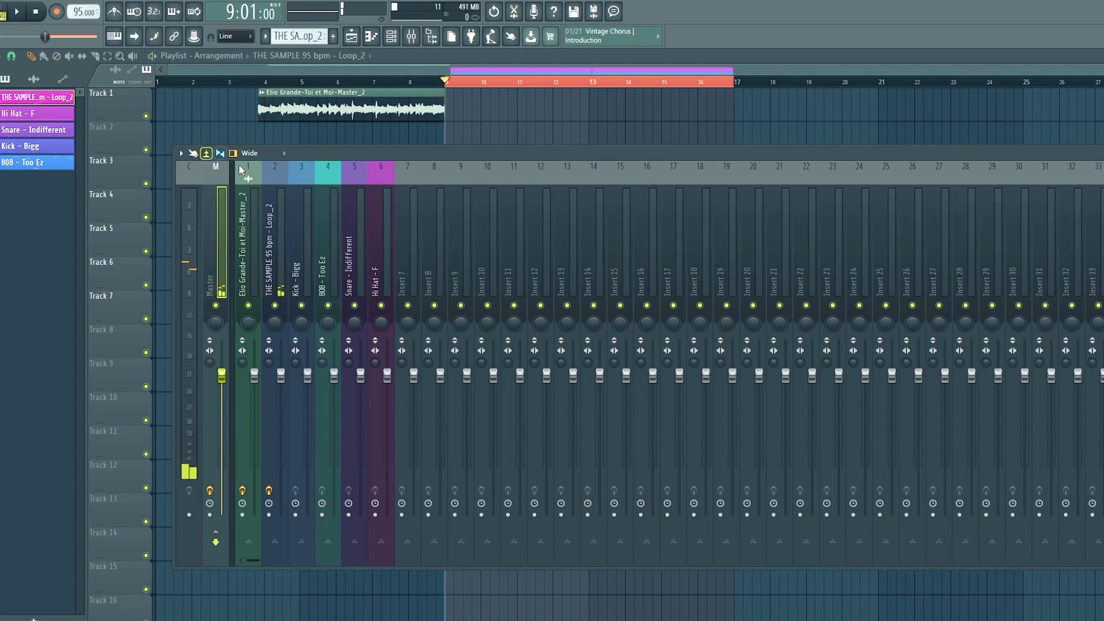
Try the Extra large mixer layout during a short playback, and return the mixer to the Wide layout.
{"action": "right_click", "coordinate": [306, 234]}
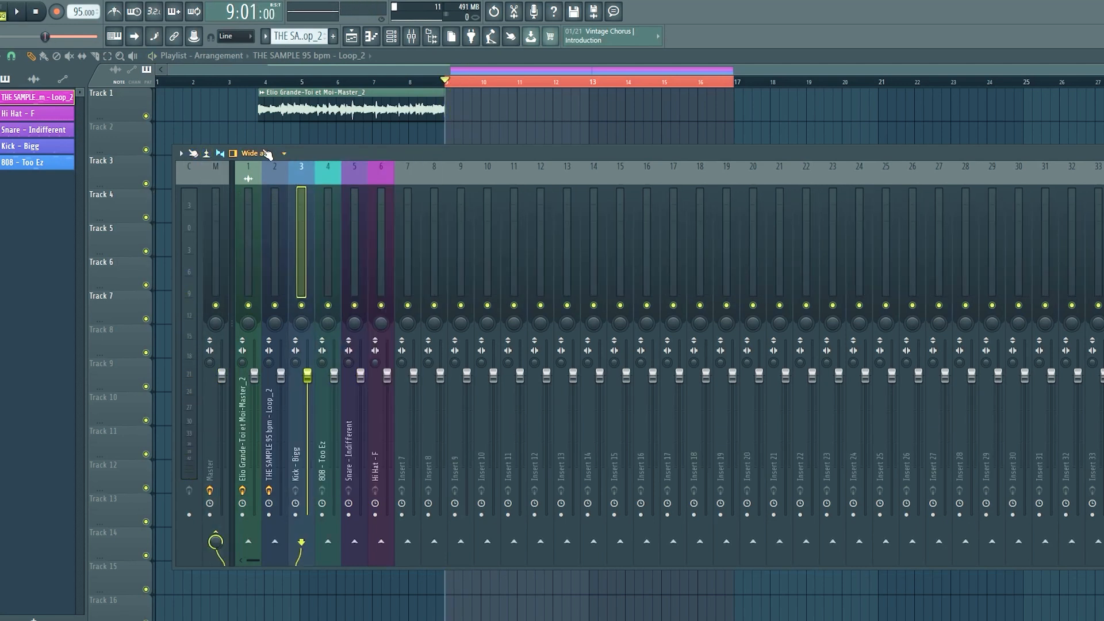
{"action": "left_click", "coordinate": [264, 153]}
{"action": "left_click", "coordinate": [275, 254]}
{"action": "scroll", "coordinate": [329, 309], "scroll_direction": "down", "scroll_amount": 2}
{"action": "key", "text": "space"}
Play the arrangement from bar 9 and shift the mixer window sideways, stopping playback at the end.
{"action": "key", "text": "space"}
{"action": "left_click", "coordinate": [271, 155]}
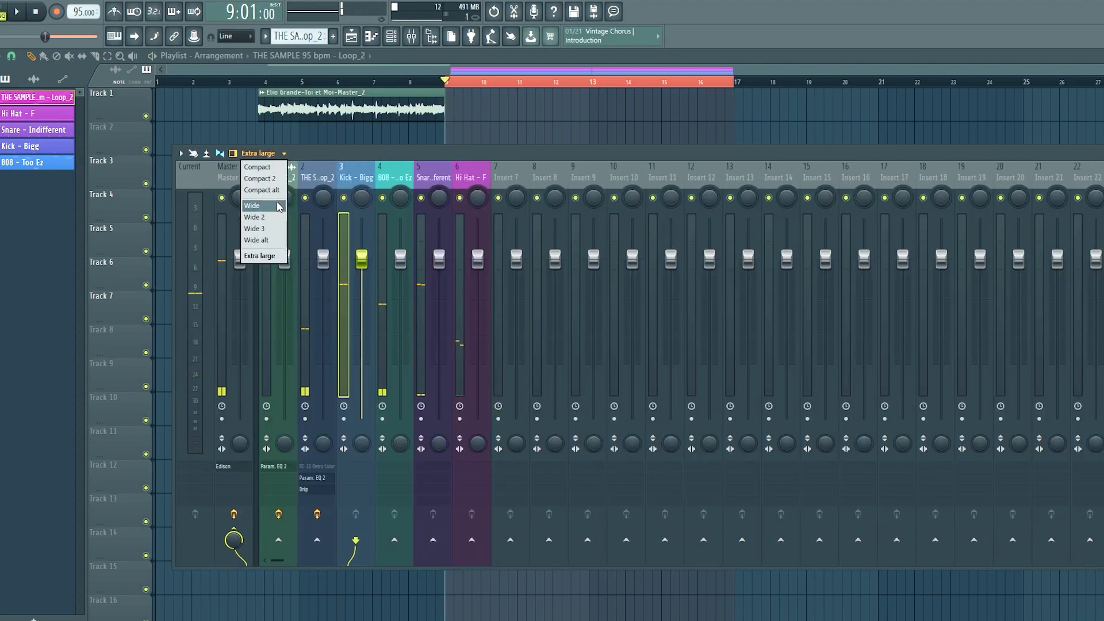
{"action": "left_click", "coordinate": [277, 206]}
{"action": "key", "text": "space"}
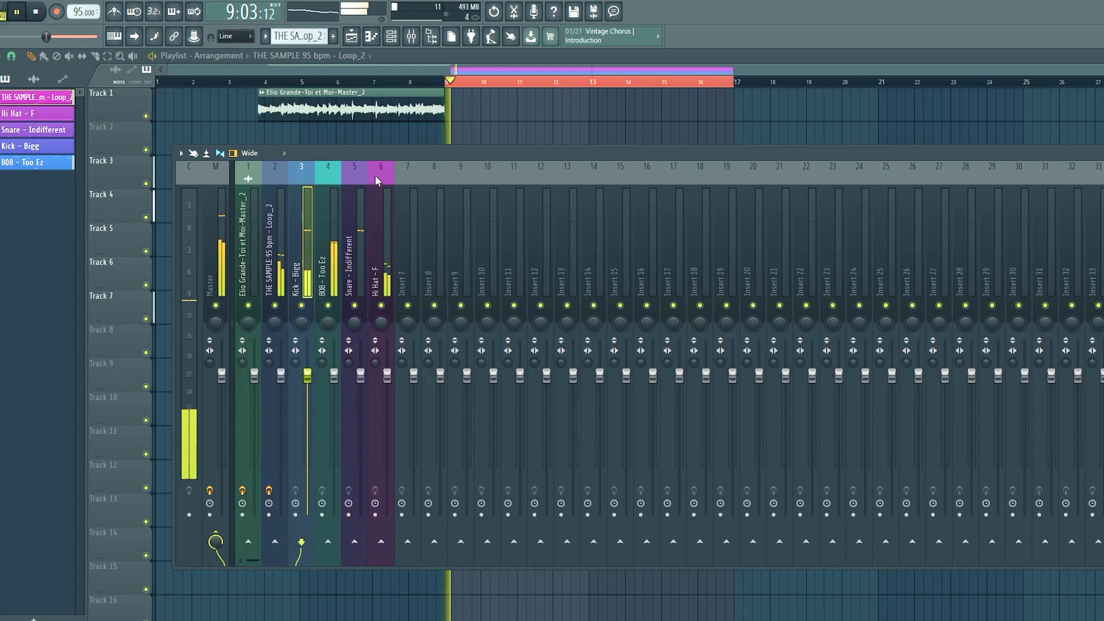
{"action": "left_click_drag", "start_coordinate": [374, 157], "coordinate": [388, 150]}
{"action": "key", "text": "space"}
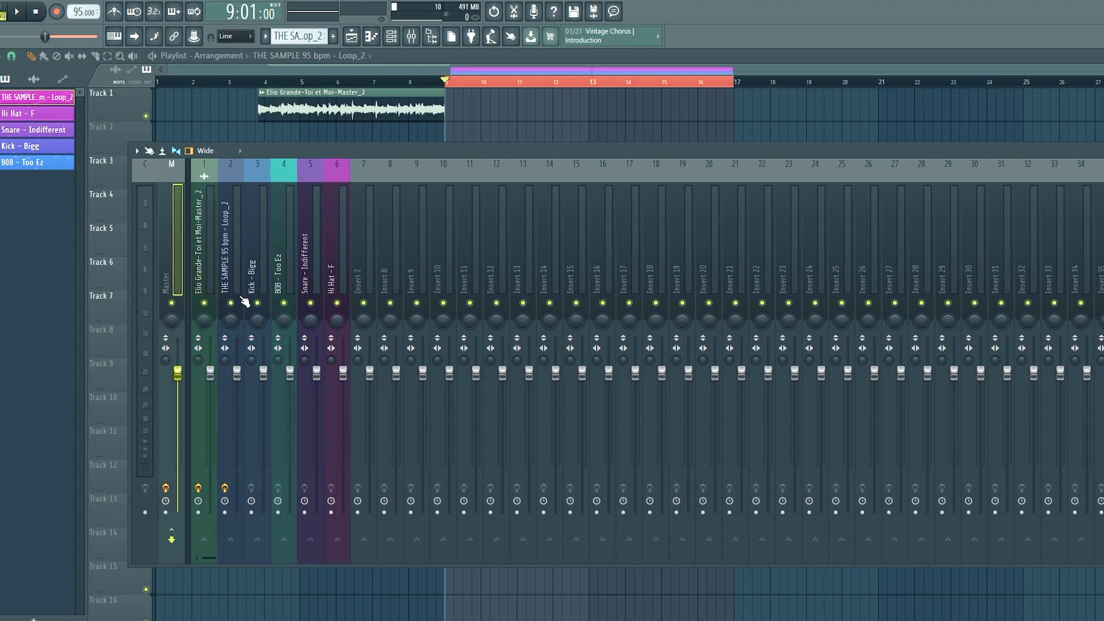
Select the Current mixer track and play from bar 9 to examine its level meter.
{"action": "key", "text": "space"}
{"action": "key", "text": "space"}
{"action": "left_click", "coordinate": [145, 254]}
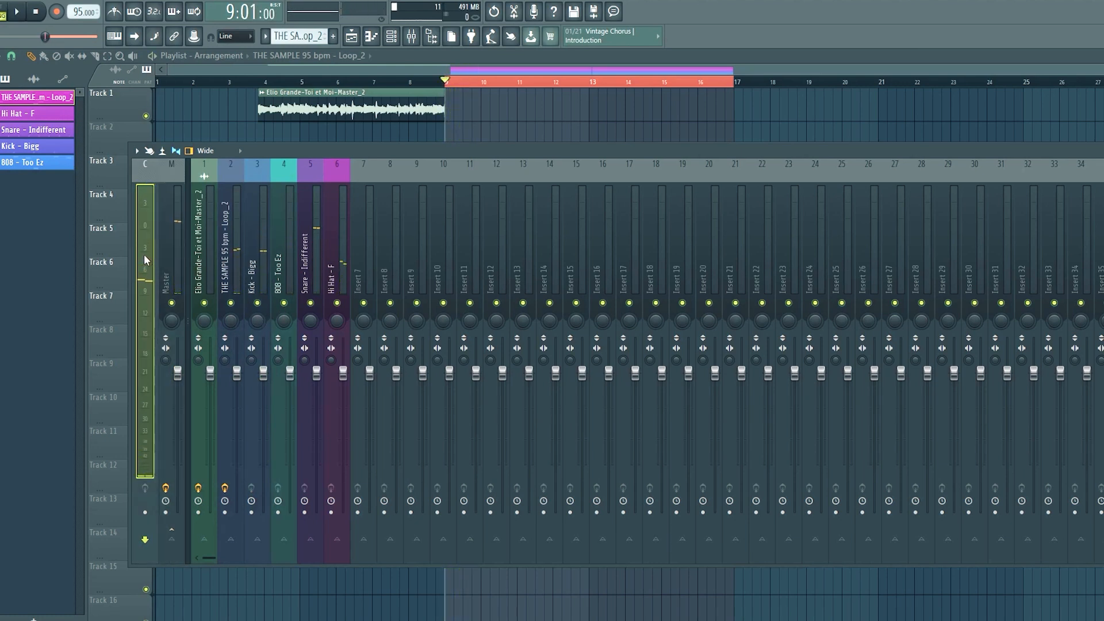
{"action": "key", "text": "space"}
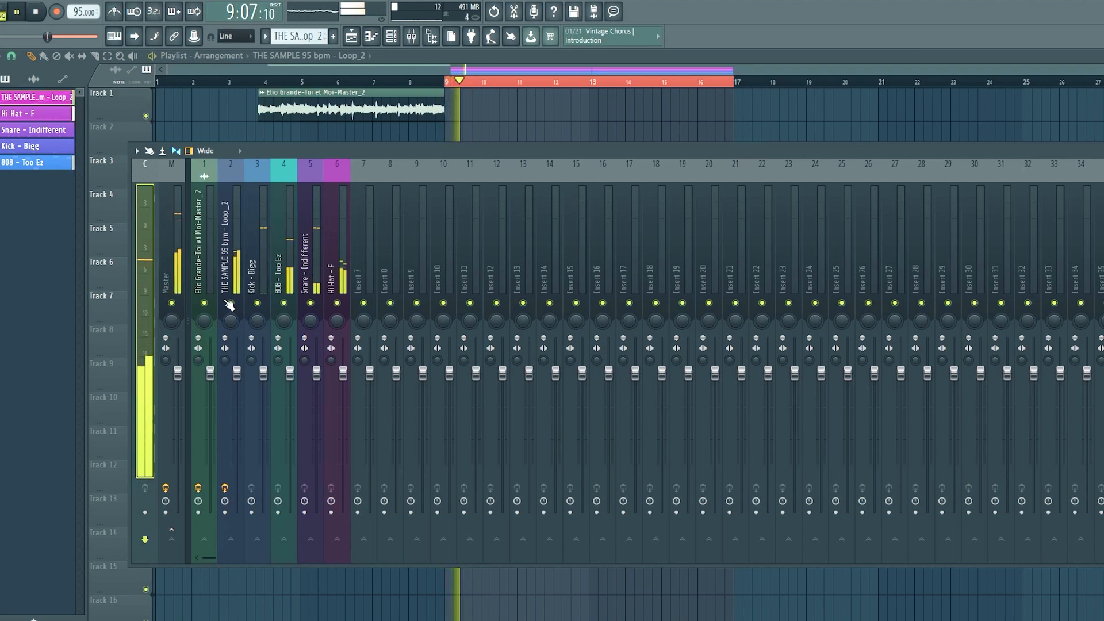
{"action": "key", "text": "space"}
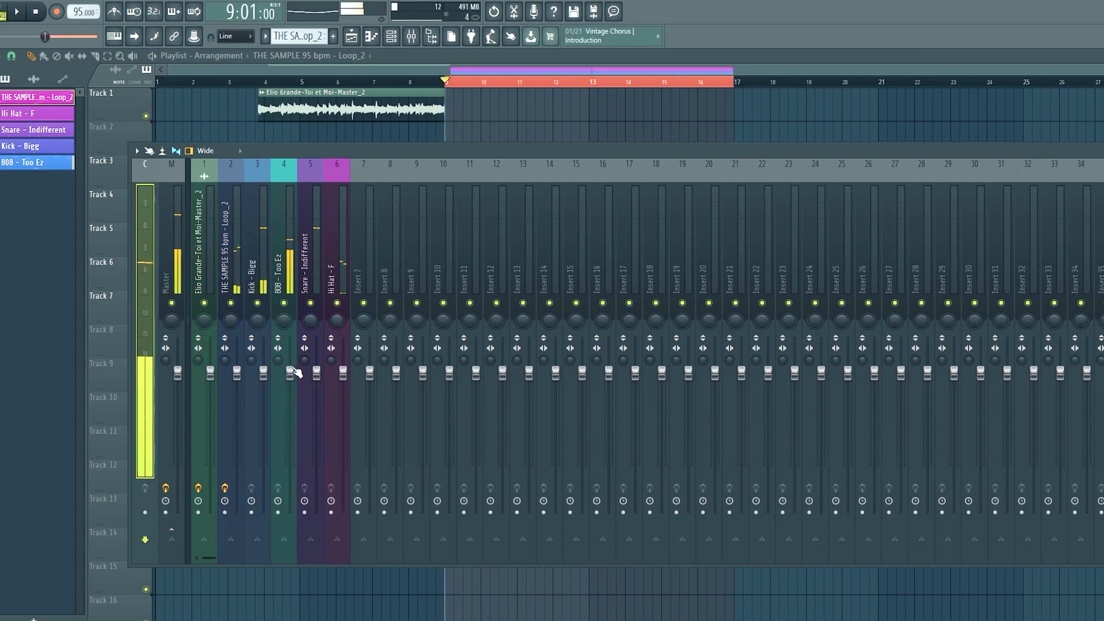
Lower the Snare - Indifferent mixer track's volume fader slightly and select the Master track.
{"action": "left_click", "coordinate": [316, 376]}
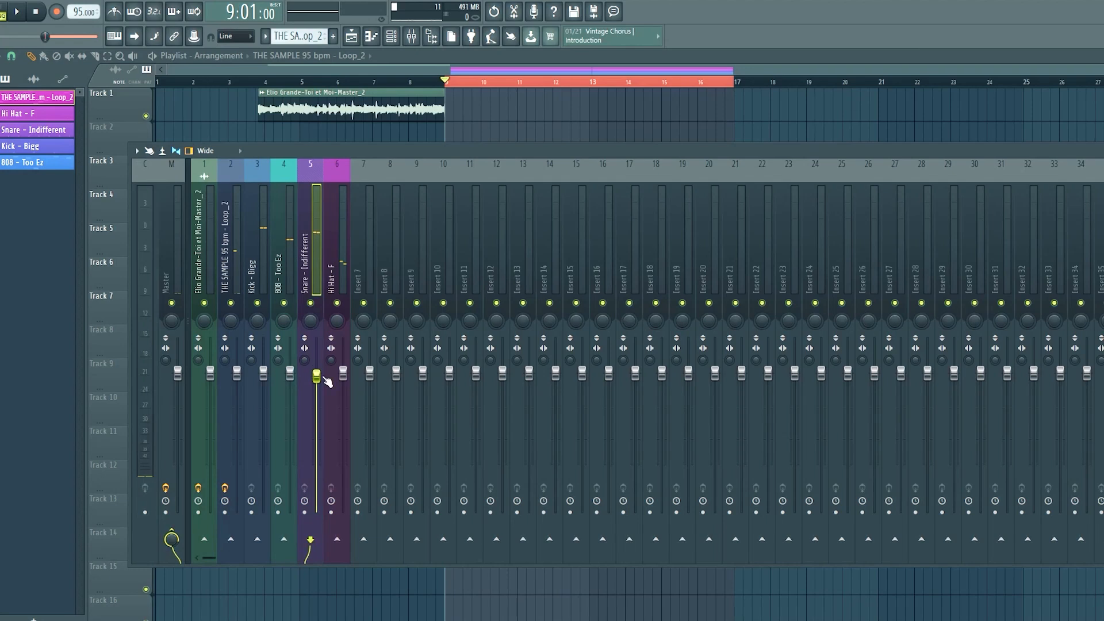
{"action": "right_click", "coordinate": [181, 341]}
{"action": "left_click", "coordinate": [184, 348]}
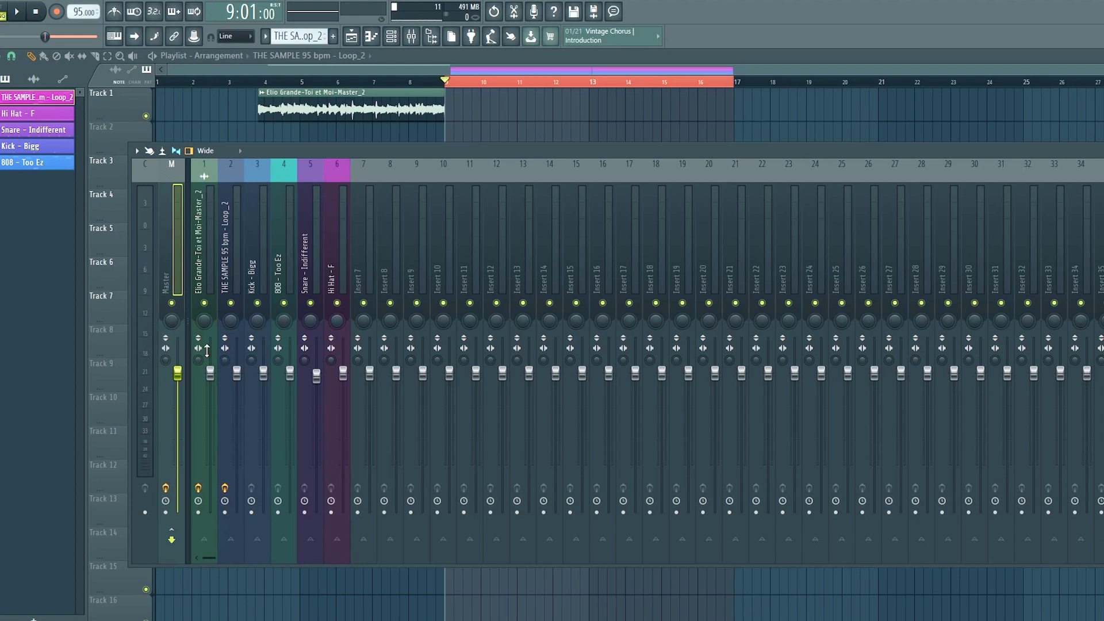
Try out the volume faders of the THE SAMPLE 95 bpm - Loop_2 track and the drum tracks beside it.
{"action": "left_click", "coordinate": [227, 267]}
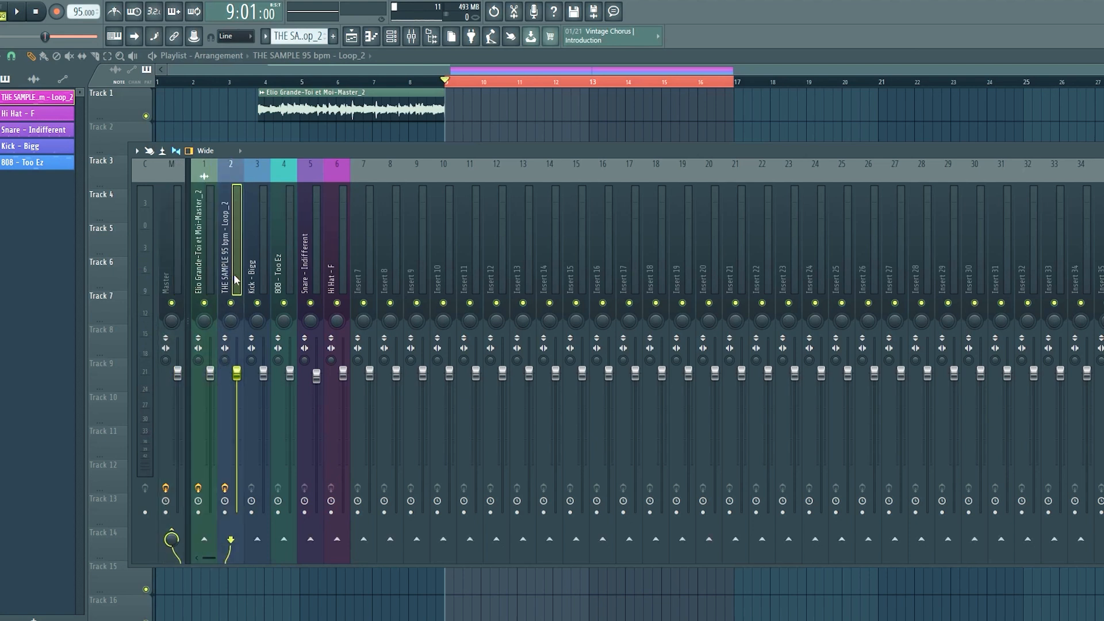
{"action": "mouse_move", "coordinate": [236, 372]}
{"action": "left_mouse_down"}
{"action": "mouse_move", "coordinate": [236, 381]}
{"action": "mouse_move", "coordinate": [290, 377]}
{"action": "left_mouse_up"}
{"action": "right_click", "coordinate": [270, 386]}
{"action": "right_click", "coordinate": [272, 384]}
{"action": "right_click", "coordinate": [275, 383]}
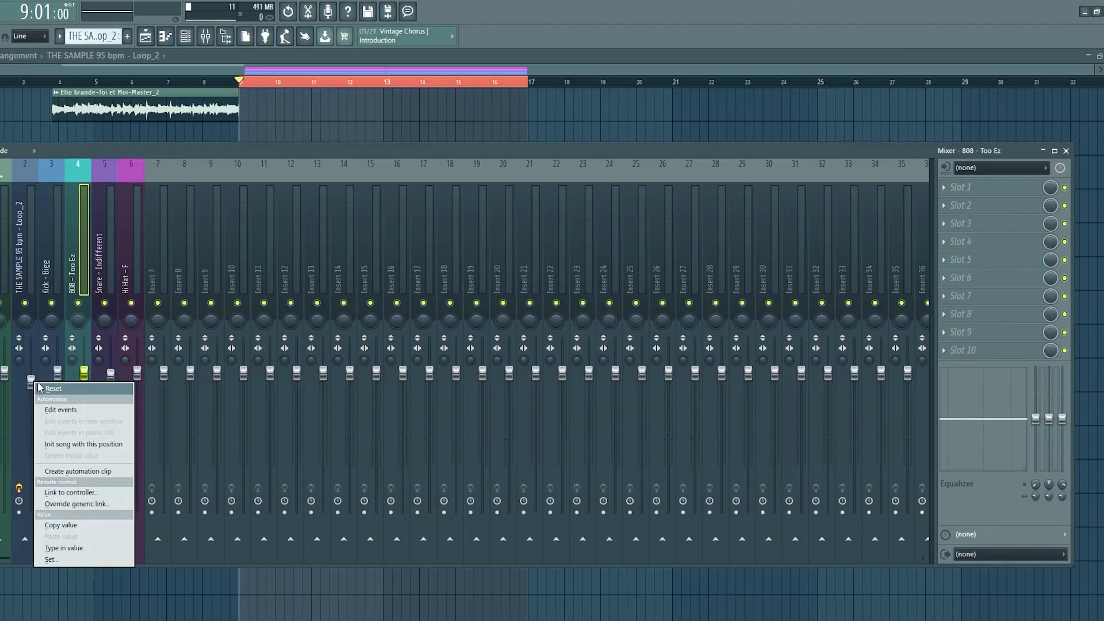
Open the Fruity parametric EQ 2 on the THE SAMPLE 95 bpm - Loop_2 mixer track.
{"action": "left_click", "coordinate": [40, 389]}
{"action": "left_click", "coordinate": [28, 262]}
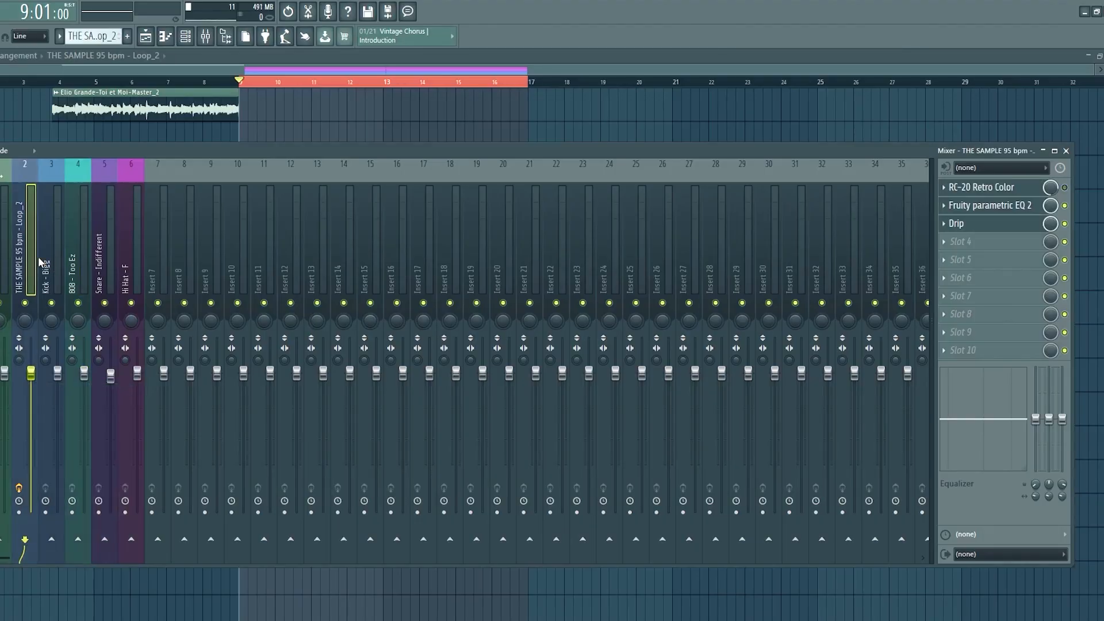
{"action": "left_click", "coordinate": [992, 206]}
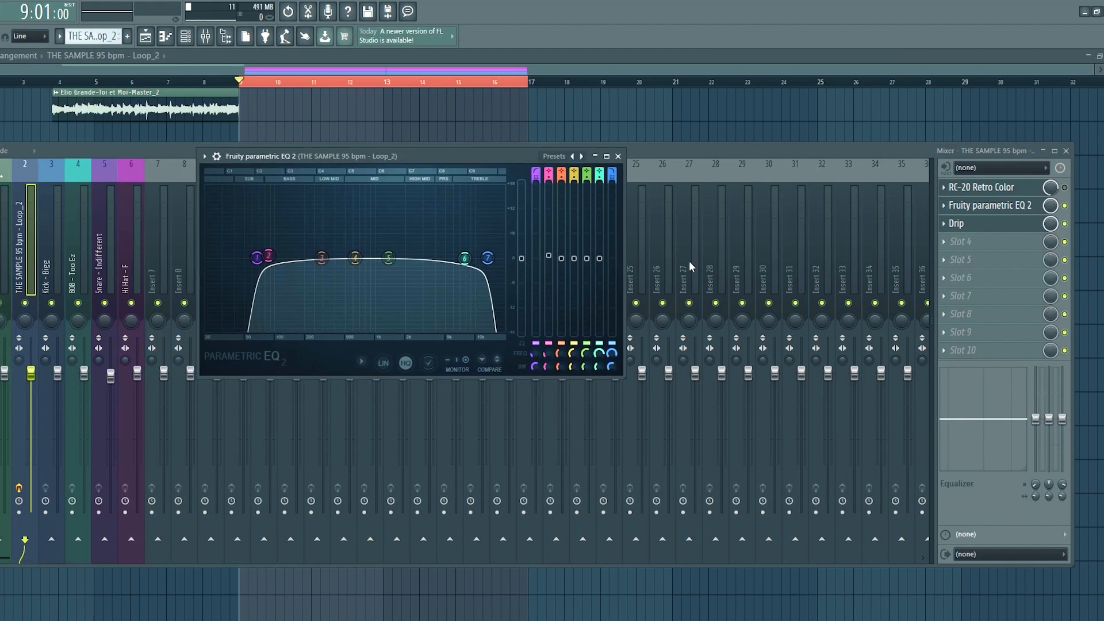
In the flat Fruity parametric EQ 2, make band 1 a Steep 8 high pass and raise its cutoff frequency.
{"action": "right_click", "coordinate": [232, 251]}
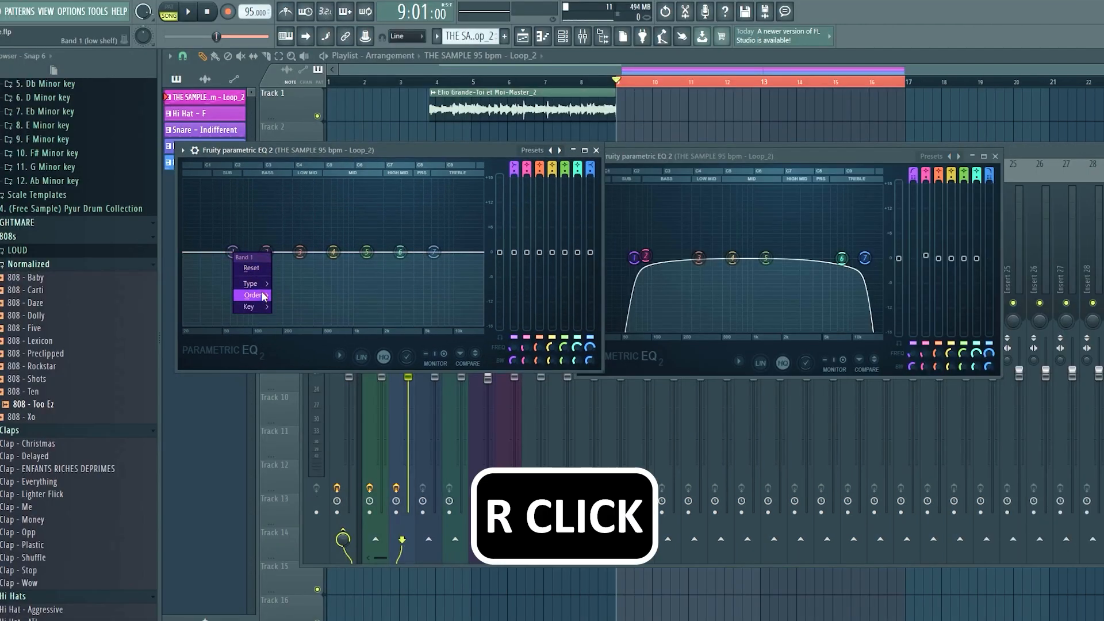
{"action": "mouse_move", "coordinate": [251, 283]}
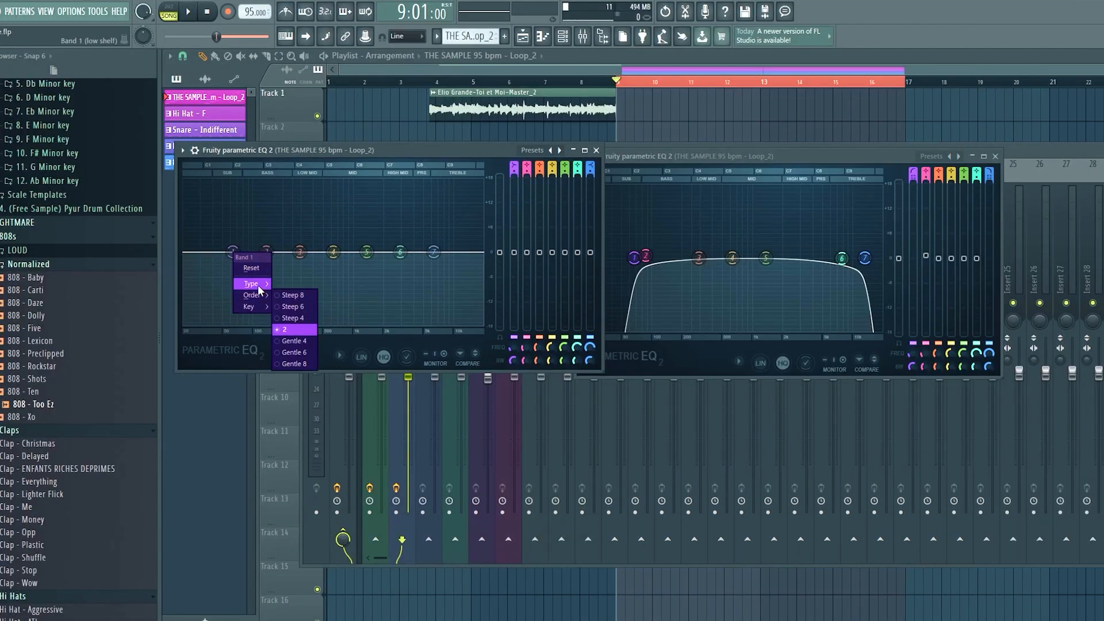
{"action": "left_click", "coordinate": [288, 320]}
{"action": "right_click", "coordinate": [232, 251]}
{"action": "left_click", "coordinate": [285, 298]}
{"action": "left_click_drag", "start_coordinate": [232, 252], "coordinate": [256, 252]}
Make EQ band 7 a Steep 6 low pass, raising its cutoff frequency and lowering that of band 1.
{"action": "right_click", "coordinate": [433, 252]}
{"action": "mouse_move", "coordinate": [452, 284]}
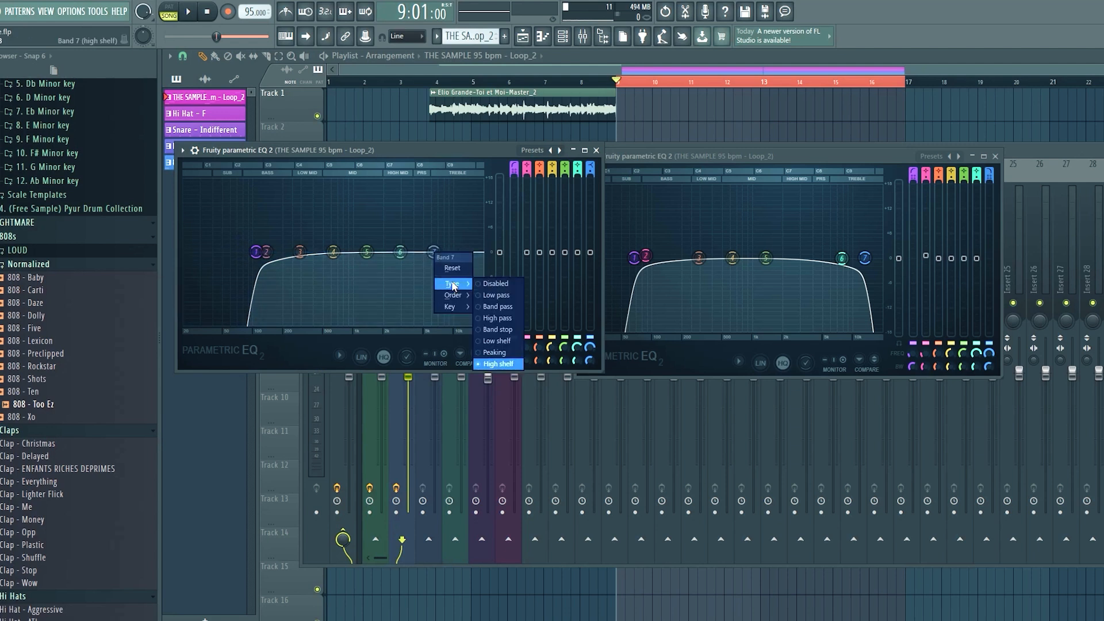
{"action": "left_click", "coordinate": [495, 294]}
{"action": "right_click", "coordinate": [434, 252]}
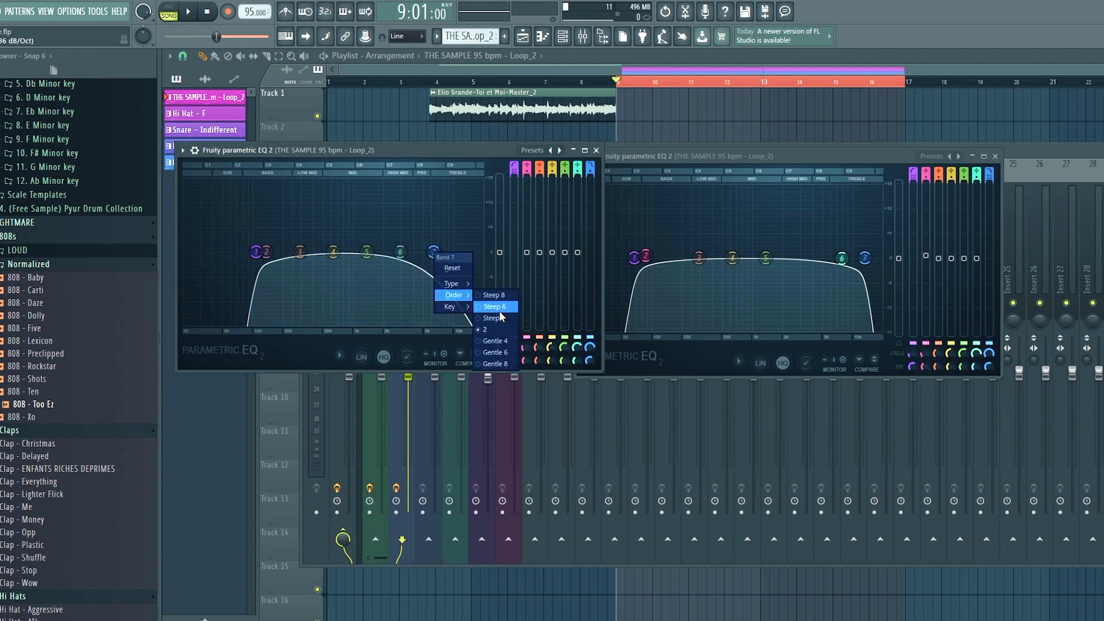
{"action": "left_click", "coordinate": [495, 306]}
{"action": "mouse_move", "coordinate": [435, 253]}
{"action": "left_mouse_down"}
{"action": "mouse_move", "coordinate": [461, 249]}
{"action": "mouse_move", "coordinate": [445, 252]}
{"action": "left_mouse_up"}
{"action": "left_click_drag", "start_coordinate": [254, 253], "coordinate": [242, 249]}
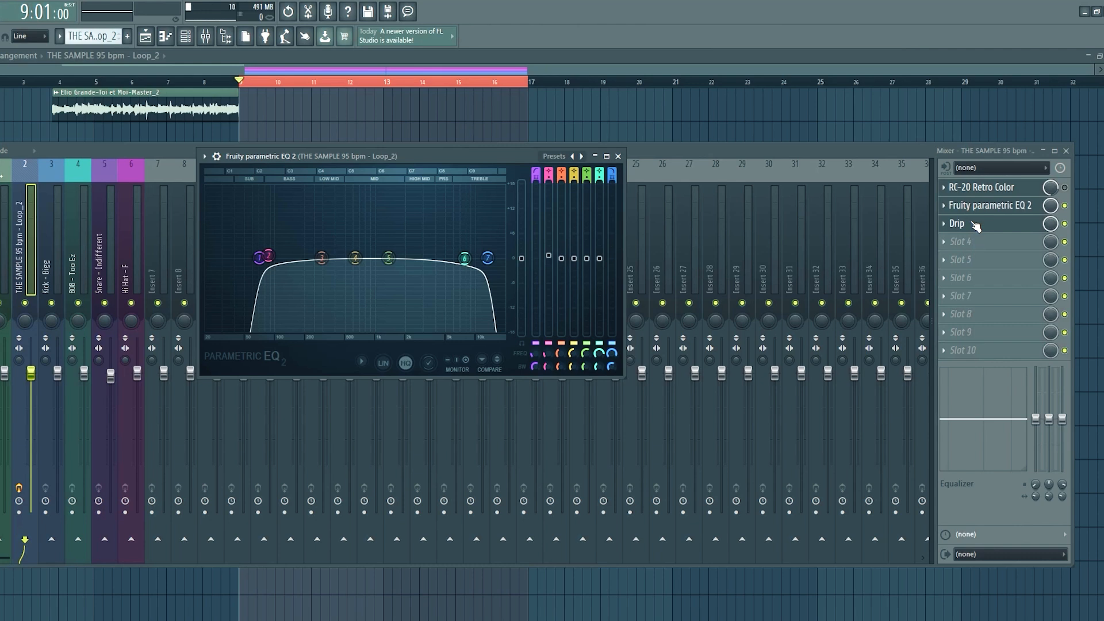
Open the Drip effect on the sample's mixer track and examine its WARM preset settings.
{"action": "left_click", "coordinate": [956, 224]}
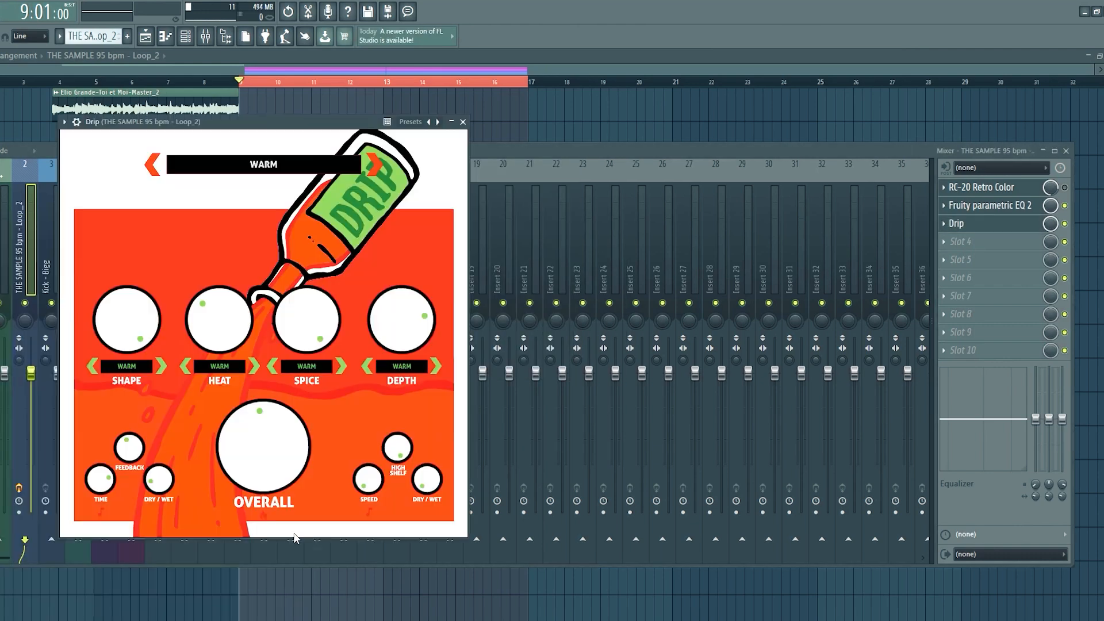
{"action": "left_click", "coordinate": [264, 518]}
{"action": "left_click", "coordinate": [168, 349]}
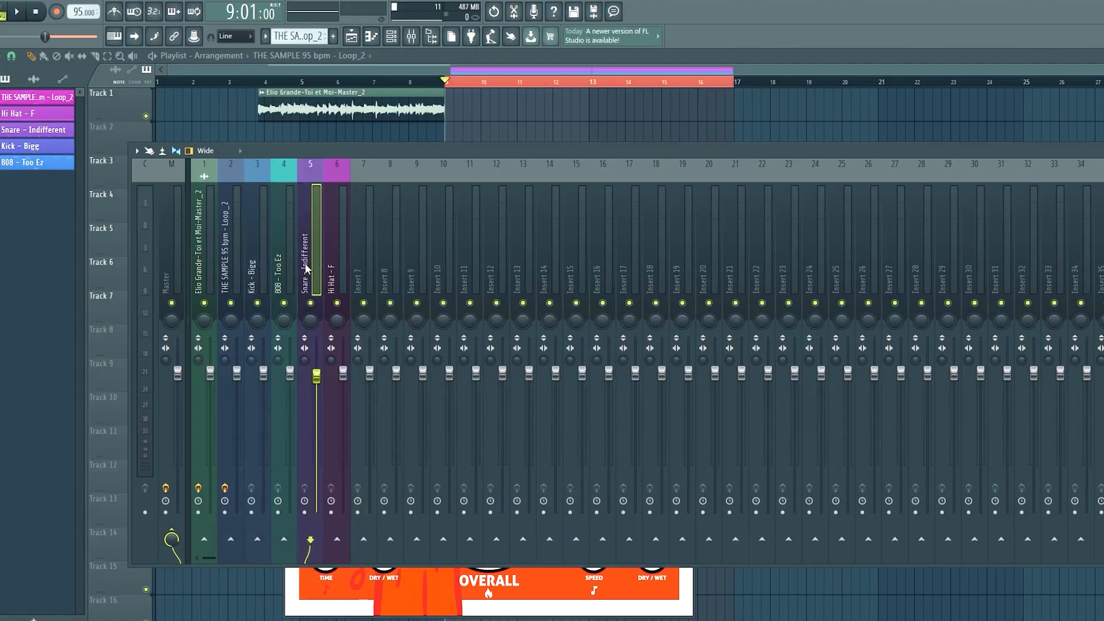
Solo the Kick - Bigg mixer track and play the arrangement from bar 9.
{"action": "left_click", "coordinate": [229, 264]}
{"action": "left_click", "coordinate": [206, 260]}
{"action": "left_click", "coordinate": [228, 259]}
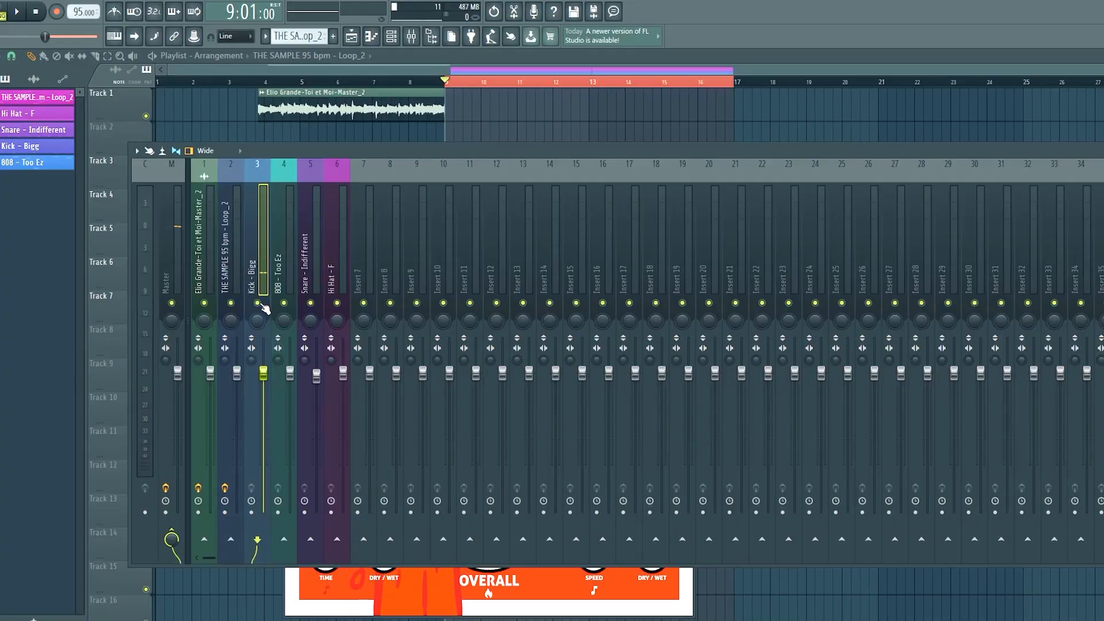
{"action": "right_click", "coordinate": [259, 304]}
{"action": "key", "text": "space"}
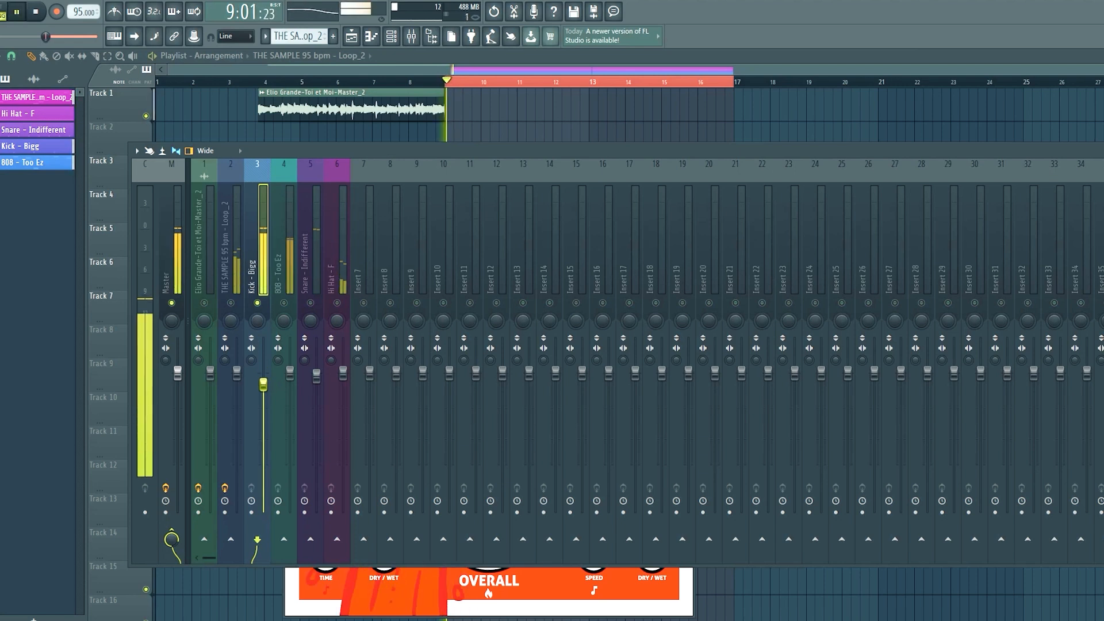
Unmute the 808 - Too Ez track beside the soloed kick and lower the Kick - Bigg fader during playback.
{"action": "right_click", "coordinate": [263, 381]}
{"action": "left_click", "coordinate": [277, 389]}
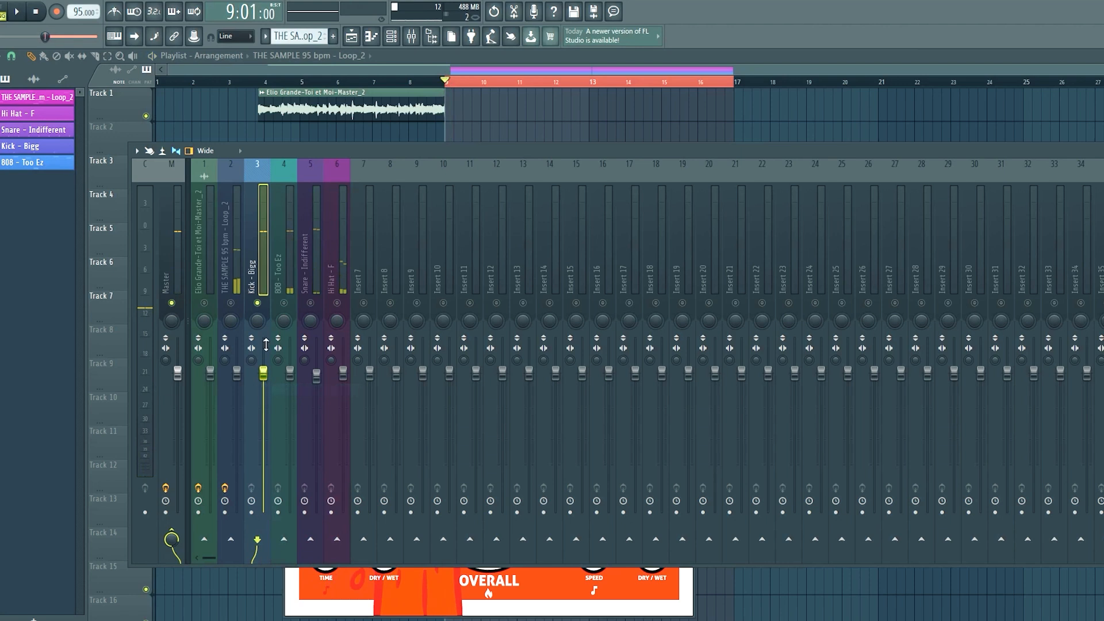
{"action": "left_click", "coordinate": [291, 373]}
{"action": "key", "text": "space"}
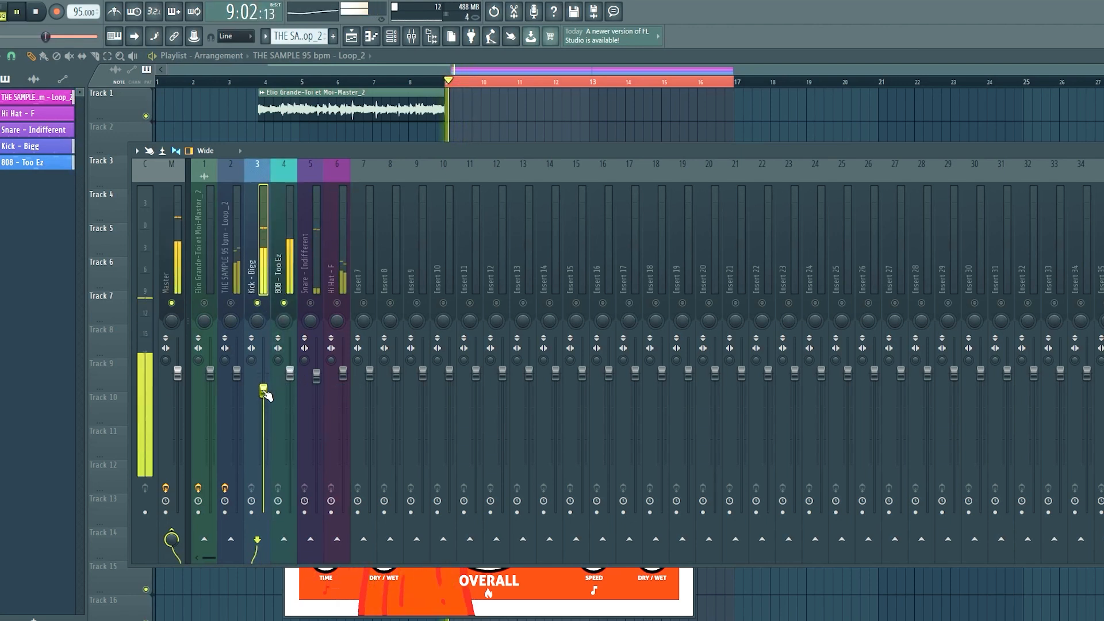
Stop playback and open the 808 - Too Ez pattern in the piano roll from the channel rack.
{"action": "left_click", "coordinate": [391, 39]}
{"action": "key", "text": "space"}
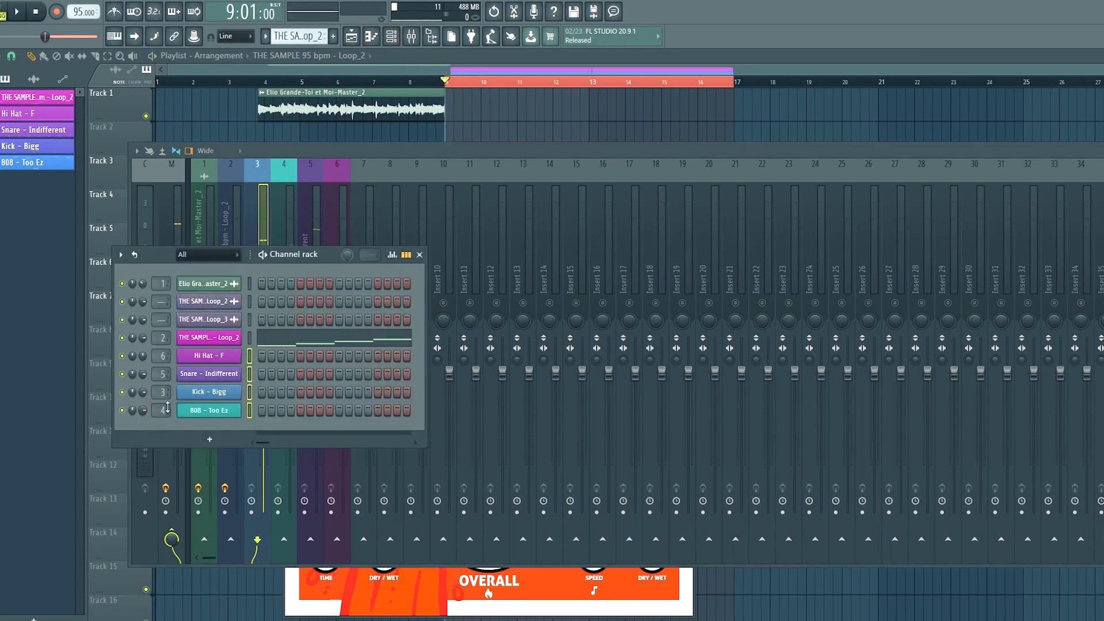
{"action": "key", "text": "space"}
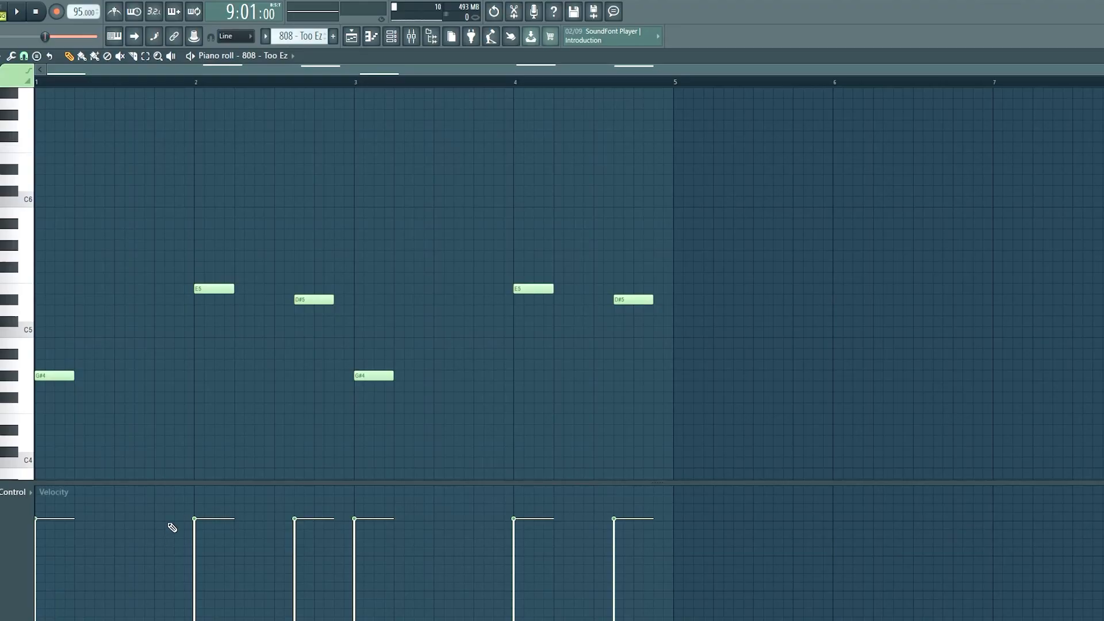
Try different velocities on the 808 - Too Ez notes while listening, and set all six notes to one slightly higher level.
{"action": "key", "text": "space"}
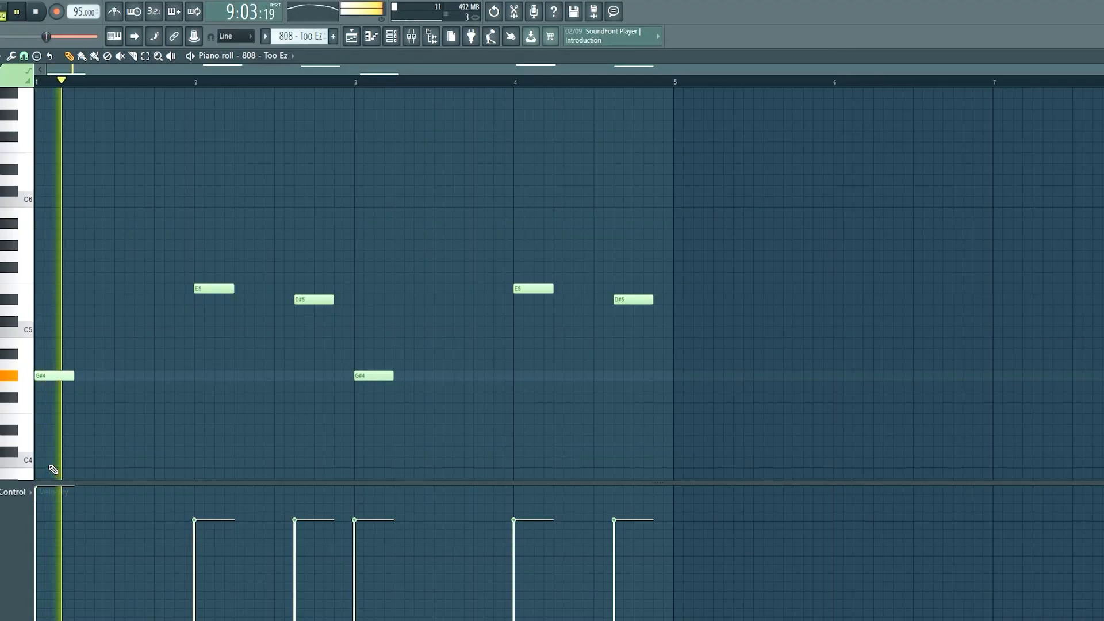
{"action": "key", "text": "space"}
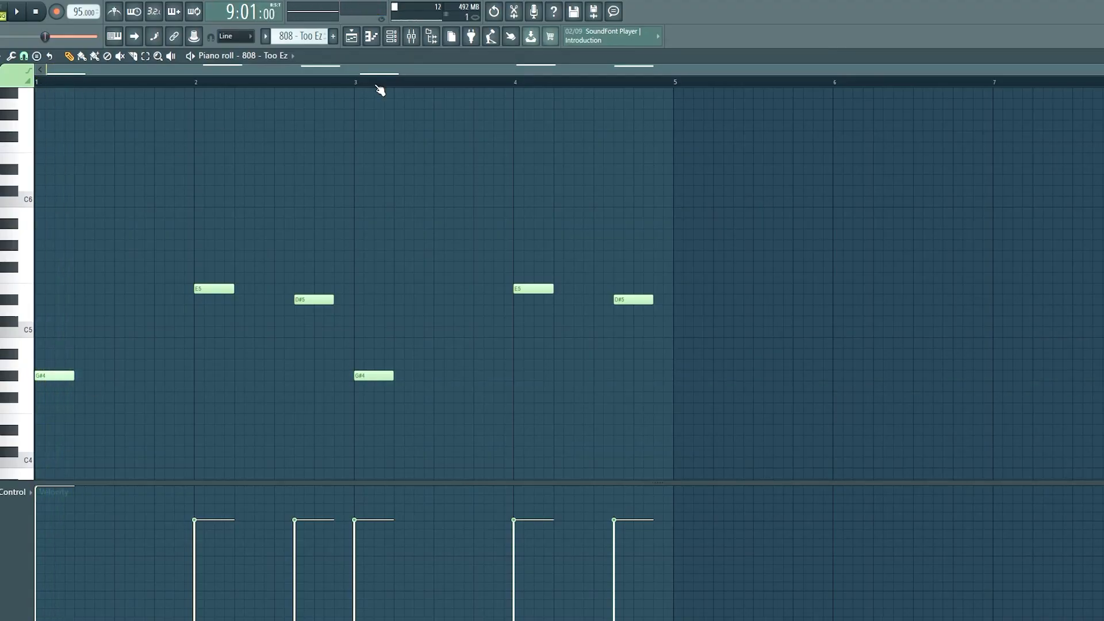
{"action": "left_click", "coordinate": [391, 43]}
{"action": "left_click", "coordinate": [62, 500]}
{"action": "key", "text": "space"}
{"action": "key", "text": "space"}
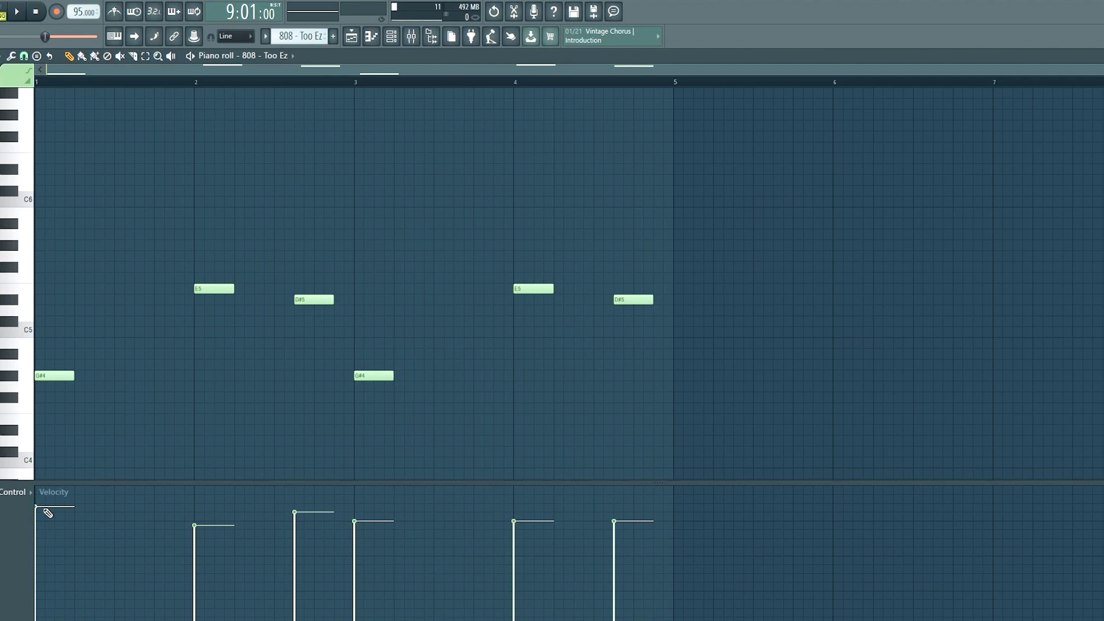
{"action": "key", "text": "shift"}
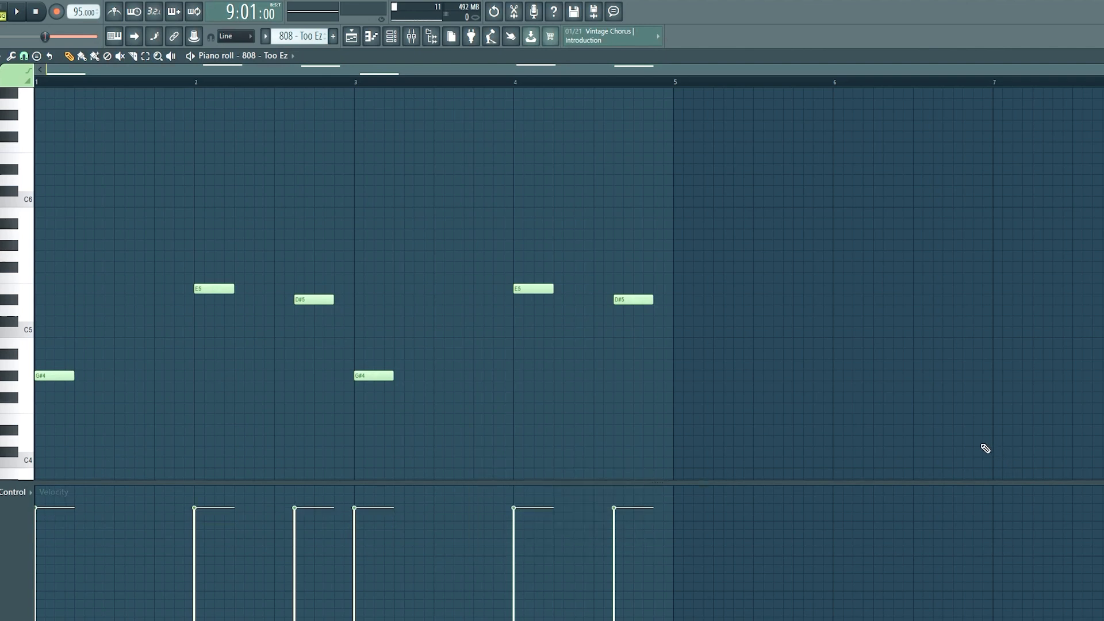
{"action": "key", "text": "space"}
Return to the mixer, unmute the Snare - Indifferent and Hi Hat - F tracks, and lower the snare's fader.
{"action": "key", "text": "F6"}
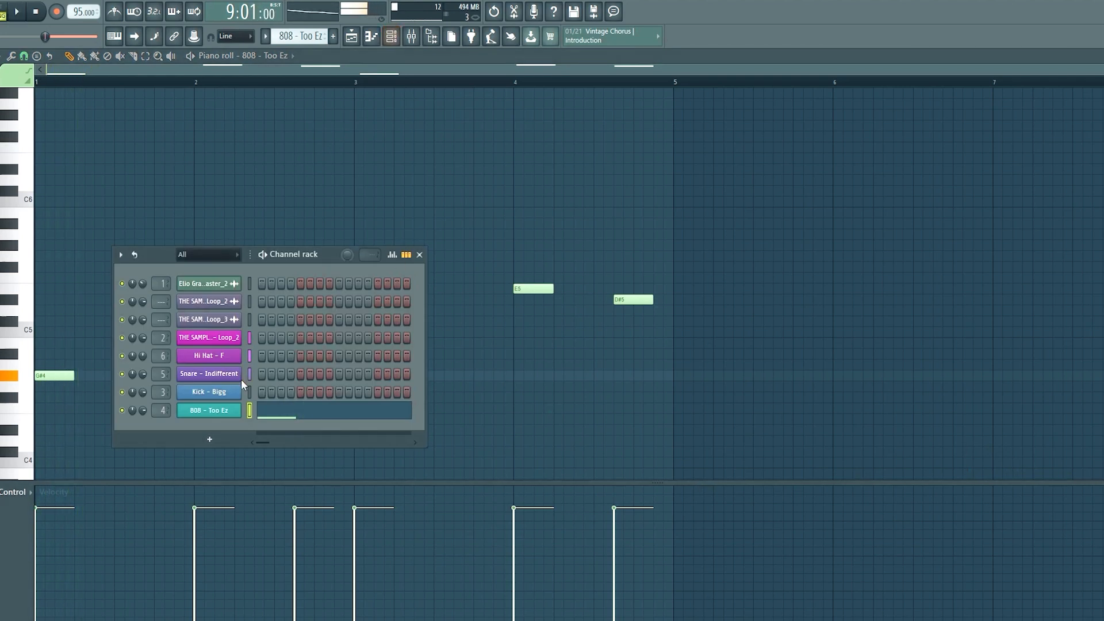
{"action": "left_click", "coordinate": [352, 37]}
{"action": "key", "text": "F9"}
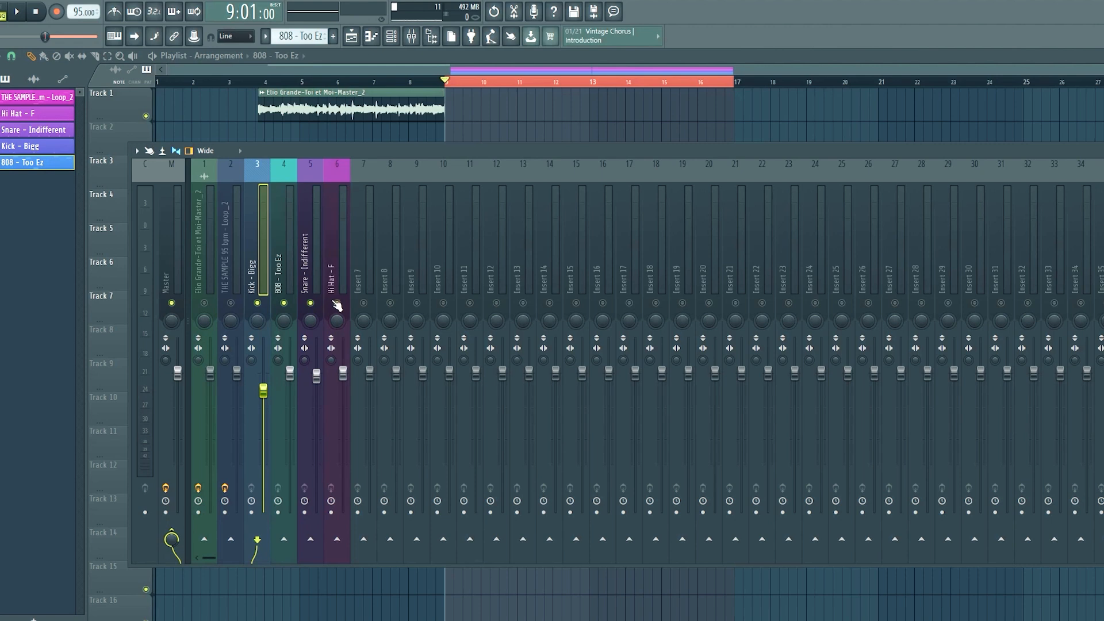
{"action": "left_click", "coordinate": [318, 375]}
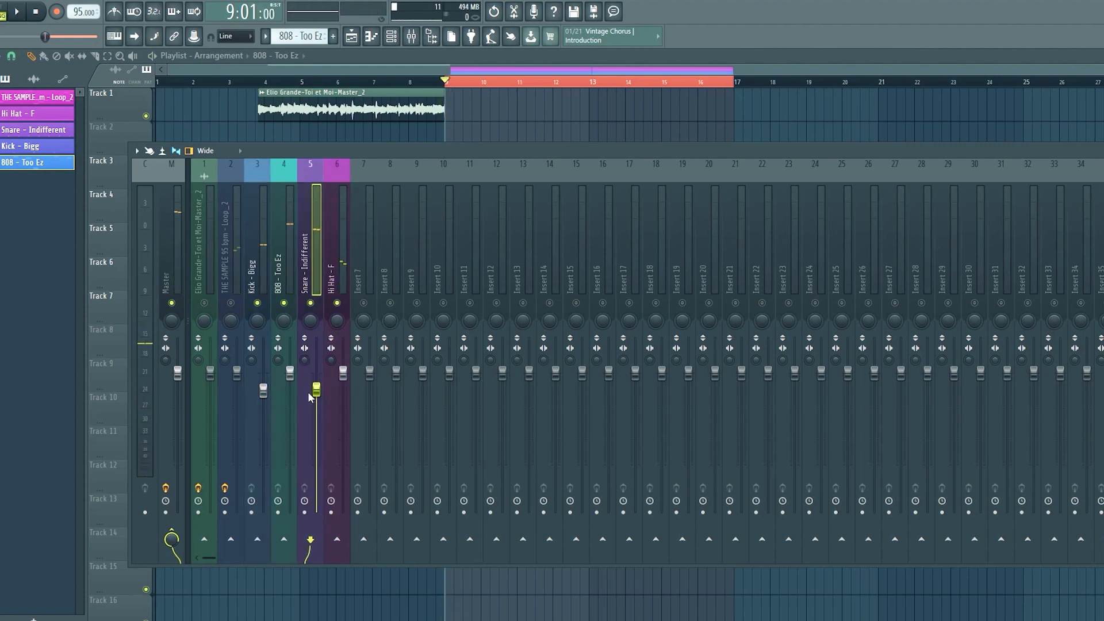
Lower the 808 - Too Ez fader and readjust the Kick - Bigg fader slightly while auditioning the loop.
{"action": "left_click", "coordinate": [290, 374]}
{"action": "key", "text": "space"}
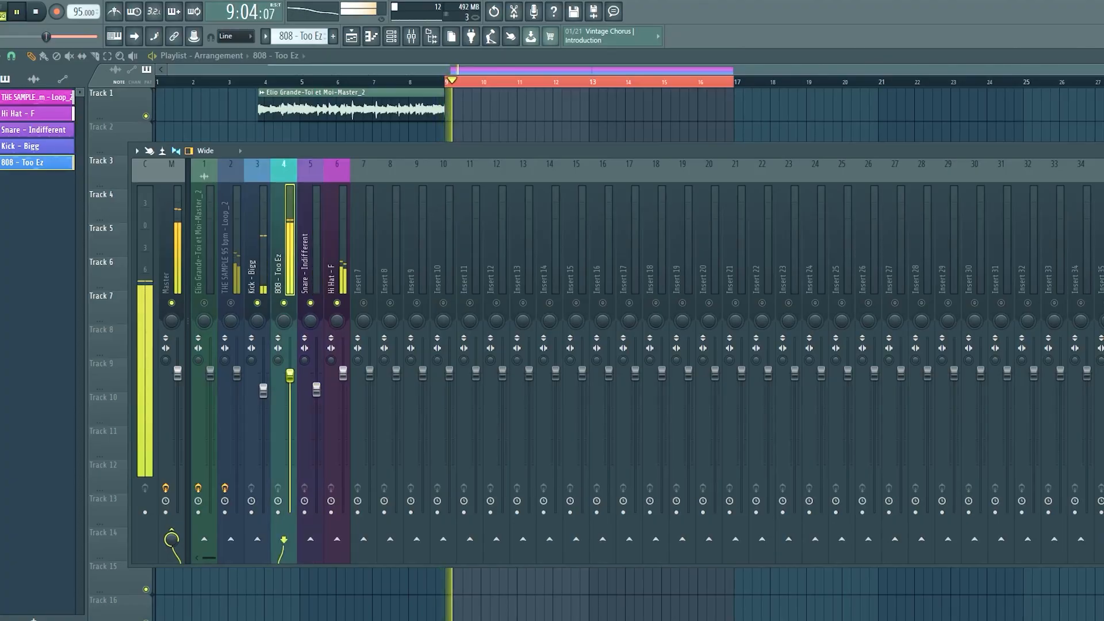
{"action": "left_click_drag", "start_coordinate": [290, 374], "coordinate": [264, 387]}
{"action": "key", "text": "space"}
{"action": "key", "text": "space"}
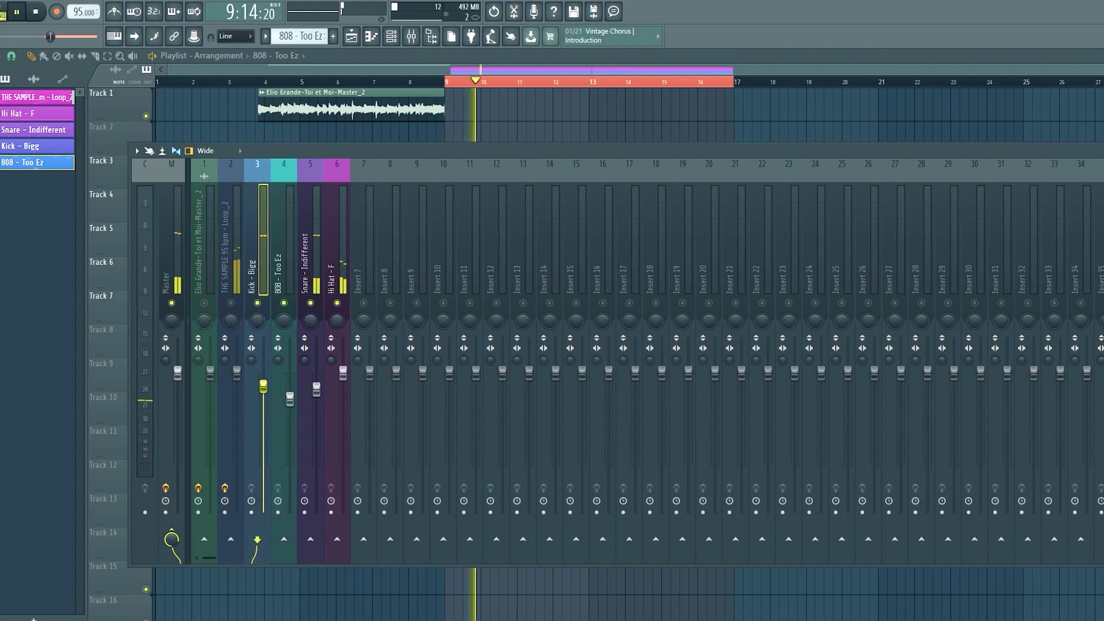
Lower the Hi Hat - F and Snare - Indifferent faders and nudge the 808 - Too Ez fader down during playback.
{"action": "left_click", "coordinate": [290, 398]}
{"action": "left_click_drag", "start_coordinate": [320, 396], "coordinate": [343, 407]}
{"action": "key", "text": "space"}
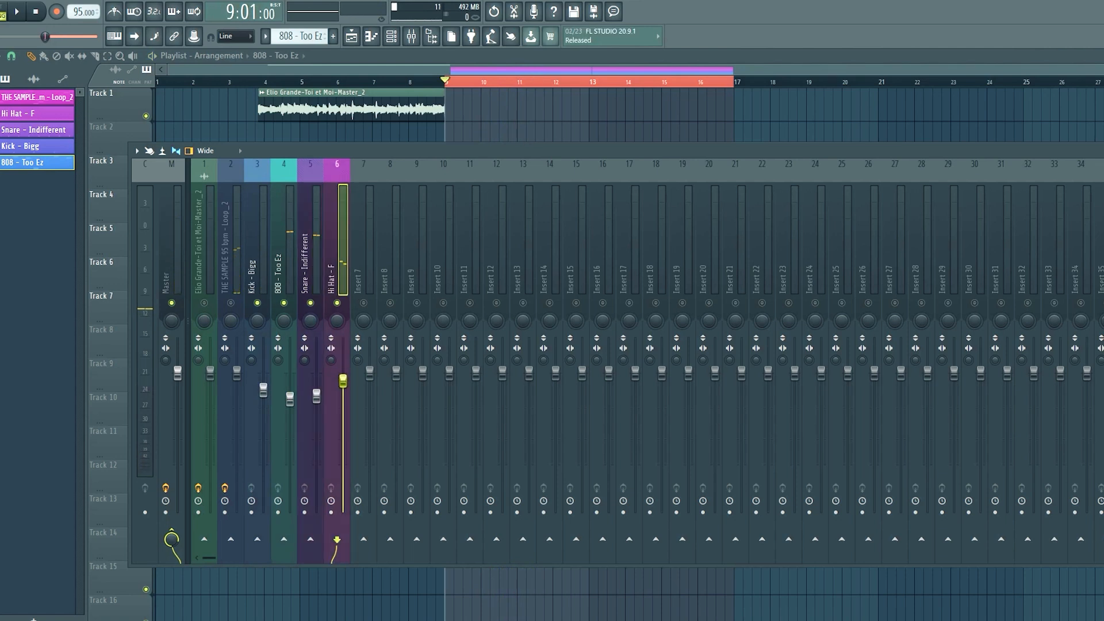
{"action": "key", "text": "space"}
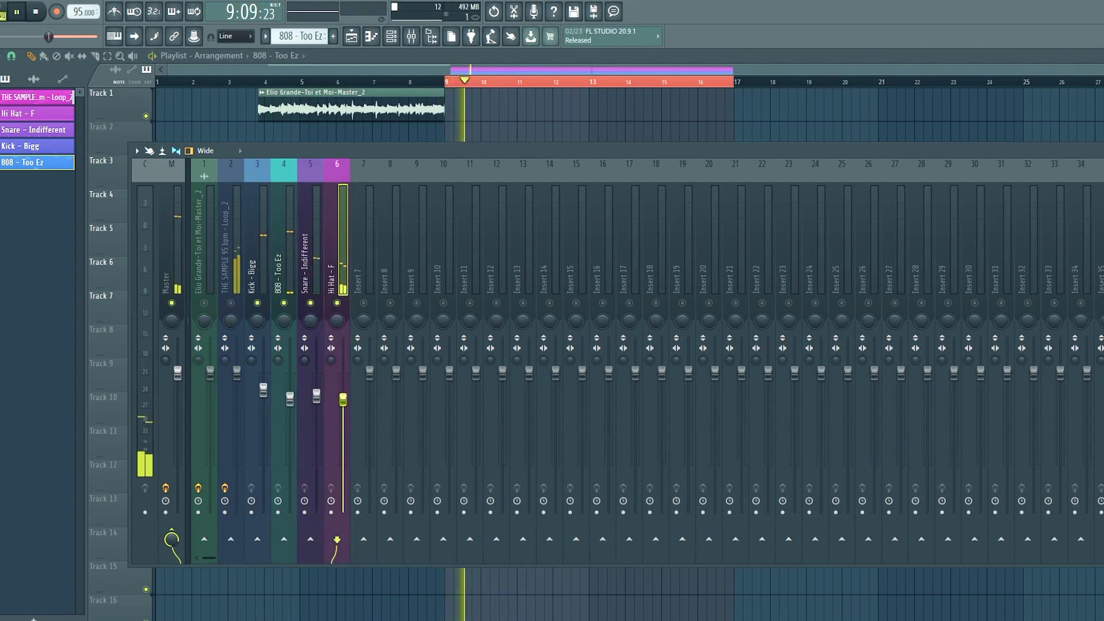
{"action": "left_click", "coordinate": [316, 396]}
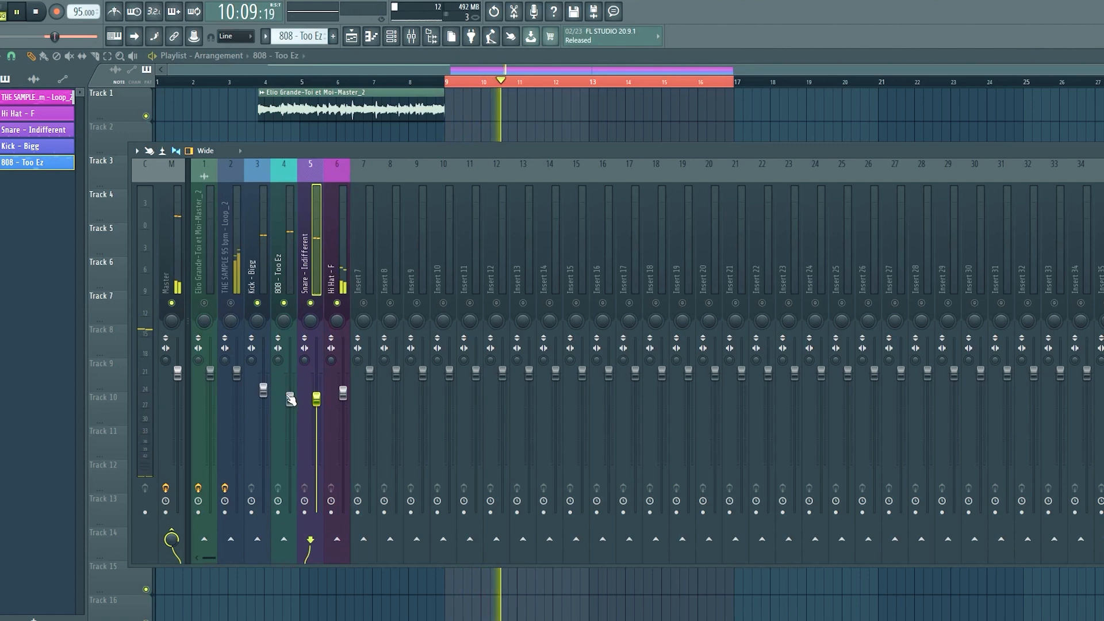
{"action": "left_click_drag", "start_coordinate": [289, 397], "coordinate": [290, 401]}
{"action": "key", "text": "space"}
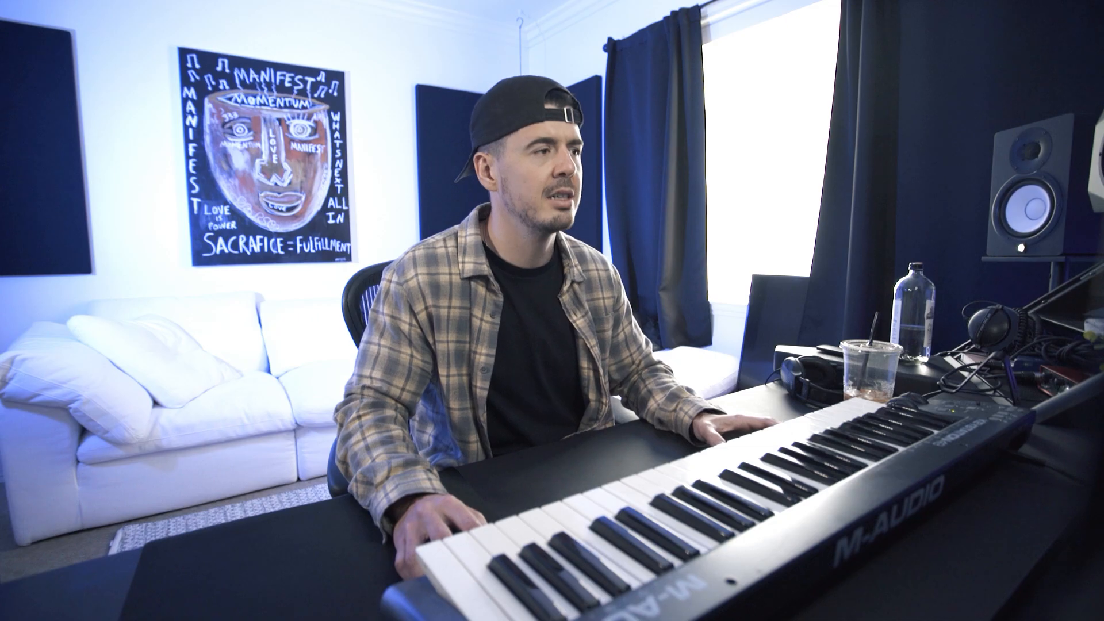
Solo THE SAMPLE 95 bpm - Loop_2 mixer track during playback and bring up the channel rack.
{"action": "key", "text": "space"}
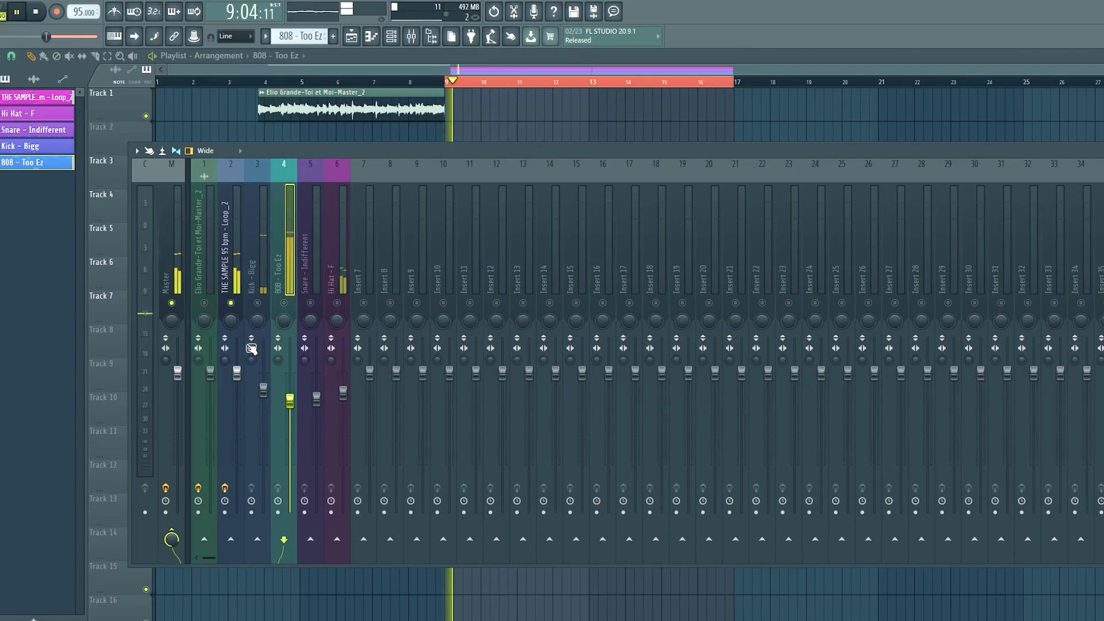
{"action": "left_click", "coordinate": [236, 276]}
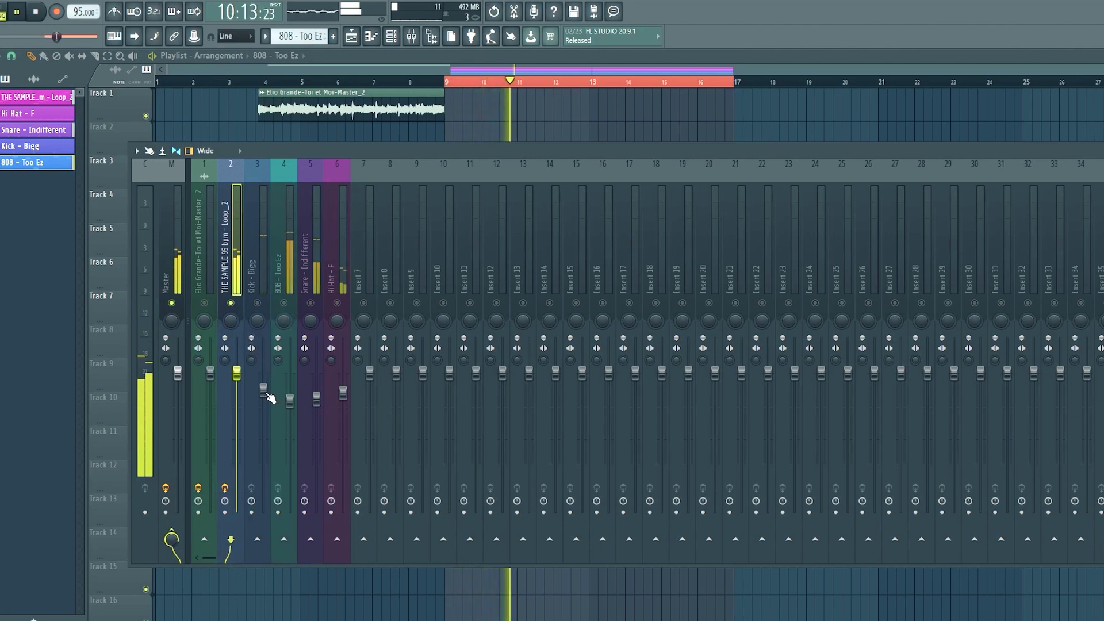
{"action": "left_click", "coordinate": [393, 36]}
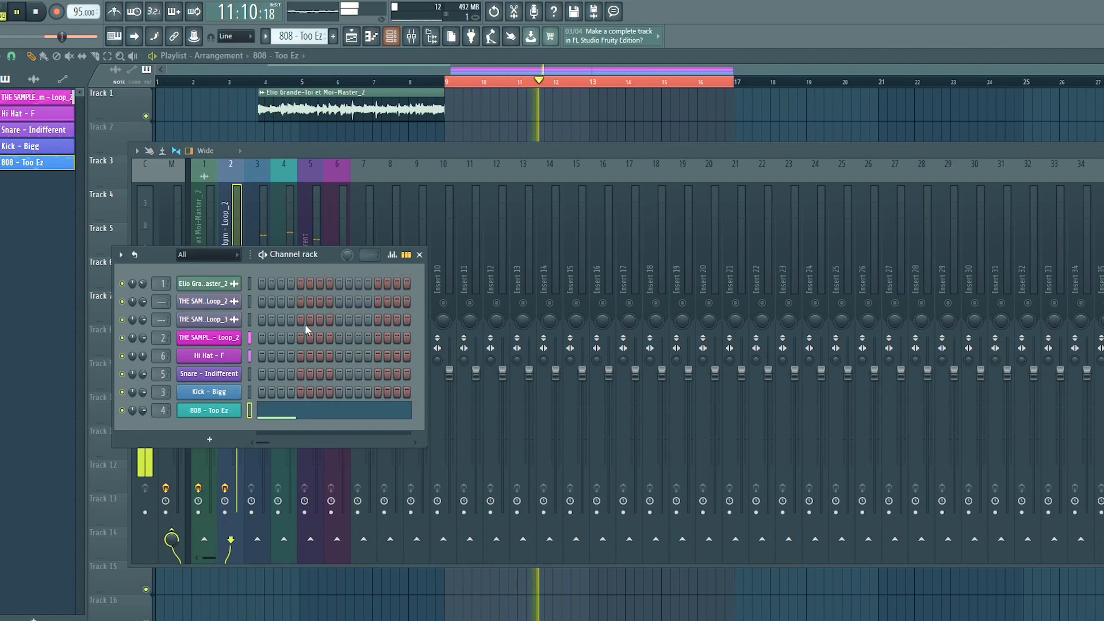
{"action": "left_click", "coordinate": [216, 258]}
{"action": "left_click", "coordinate": [208, 265]}
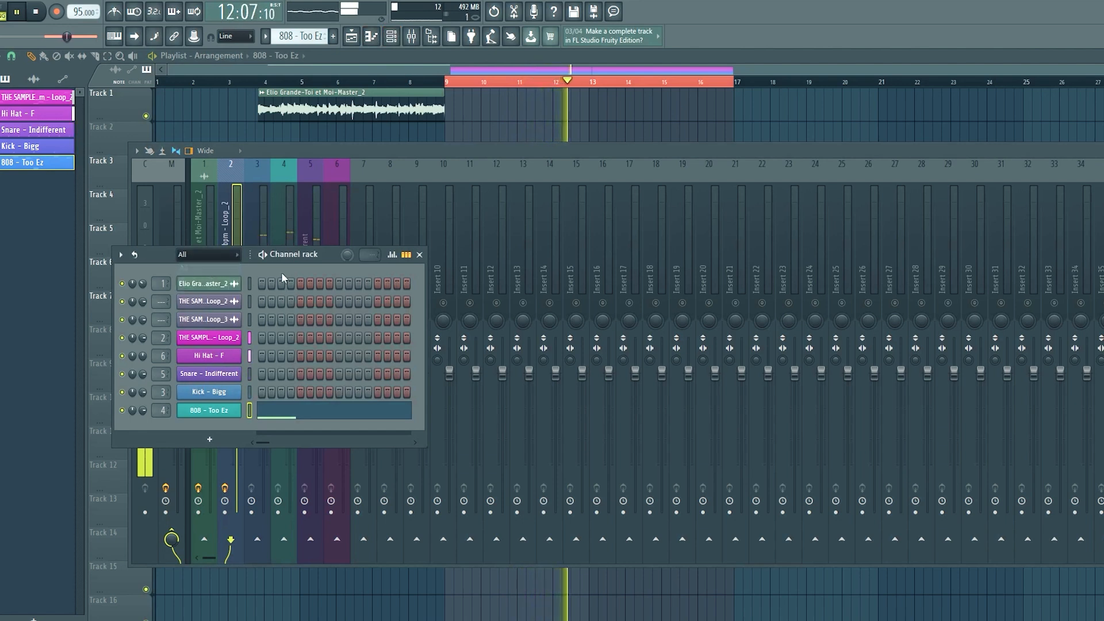
Open THE SAMPLE 95 bpm - Loop_2 pattern in the piano roll and raise all its note velocities to maximum.
{"action": "left_click", "coordinate": [503, 137]}
{"action": "key", "text": "space"}
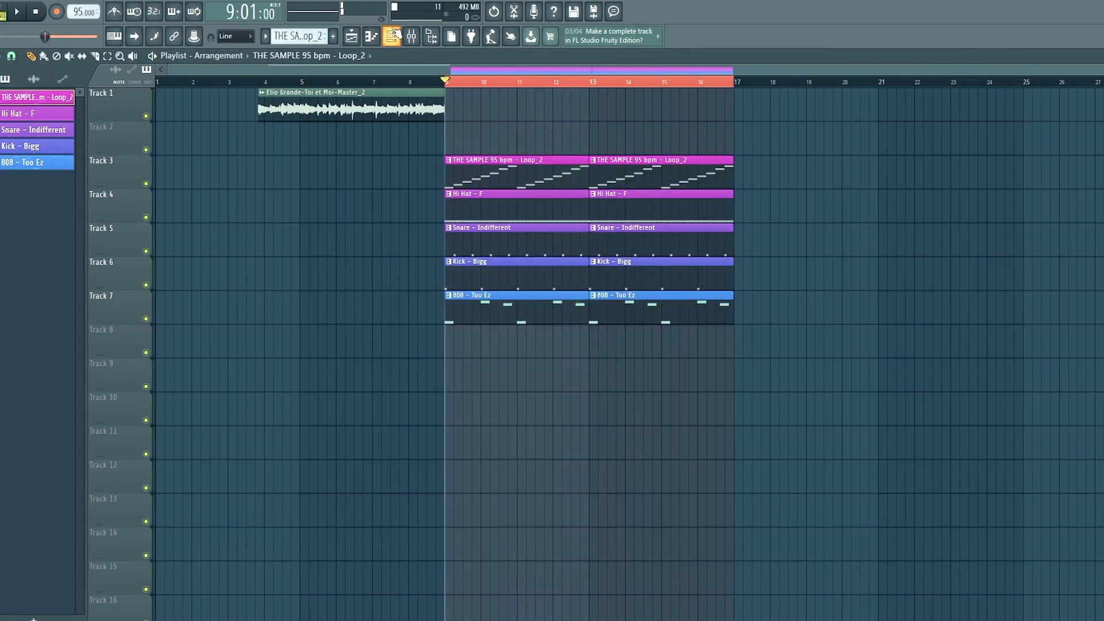
{"action": "left_click", "coordinate": [393, 36]}
{"action": "left_click", "coordinate": [290, 294]}
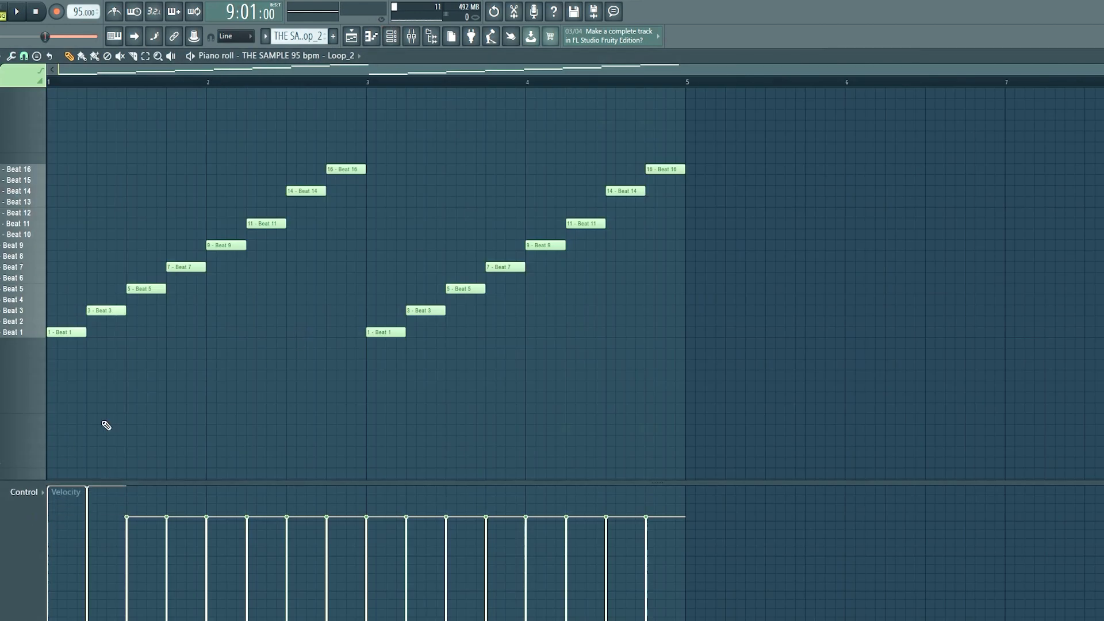
{"action": "key", "text": "space"}
Return to the mixer and lower the soloed sample track's fader while listening.
{"action": "key", "text": "space"}
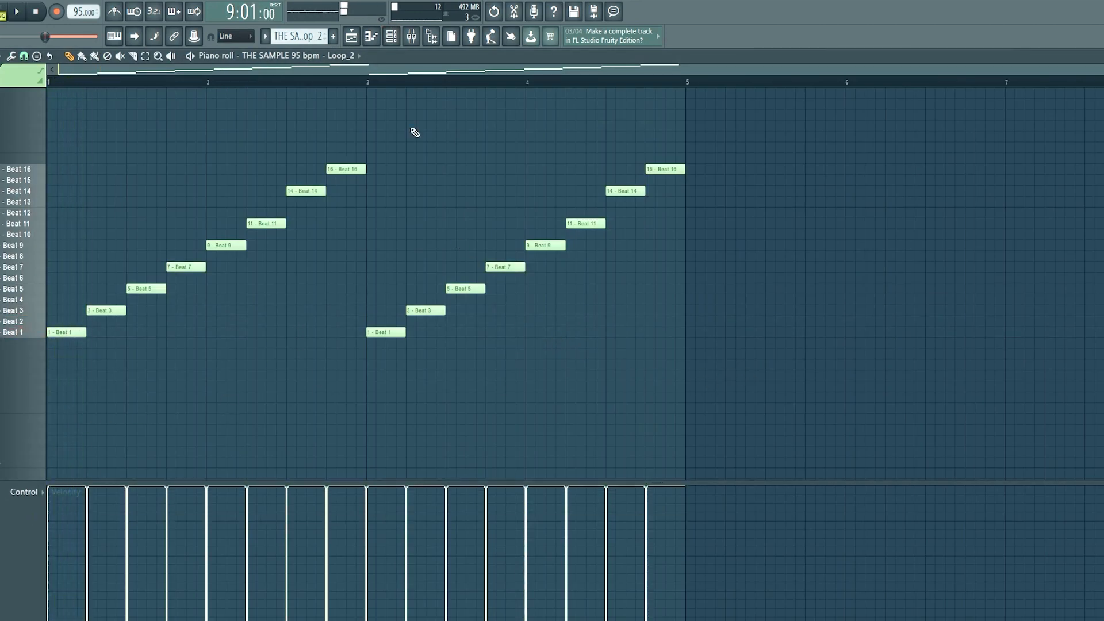
{"action": "left_click", "coordinate": [409, 37]}
{"action": "key", "text": "space"}
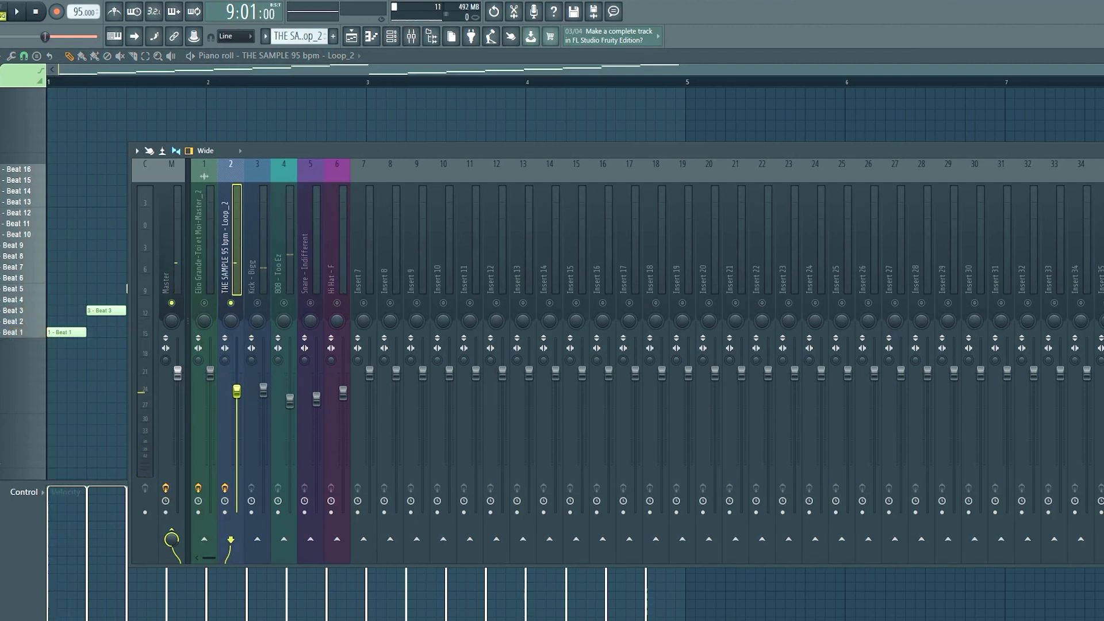
{"action": "key", "text": "space"}
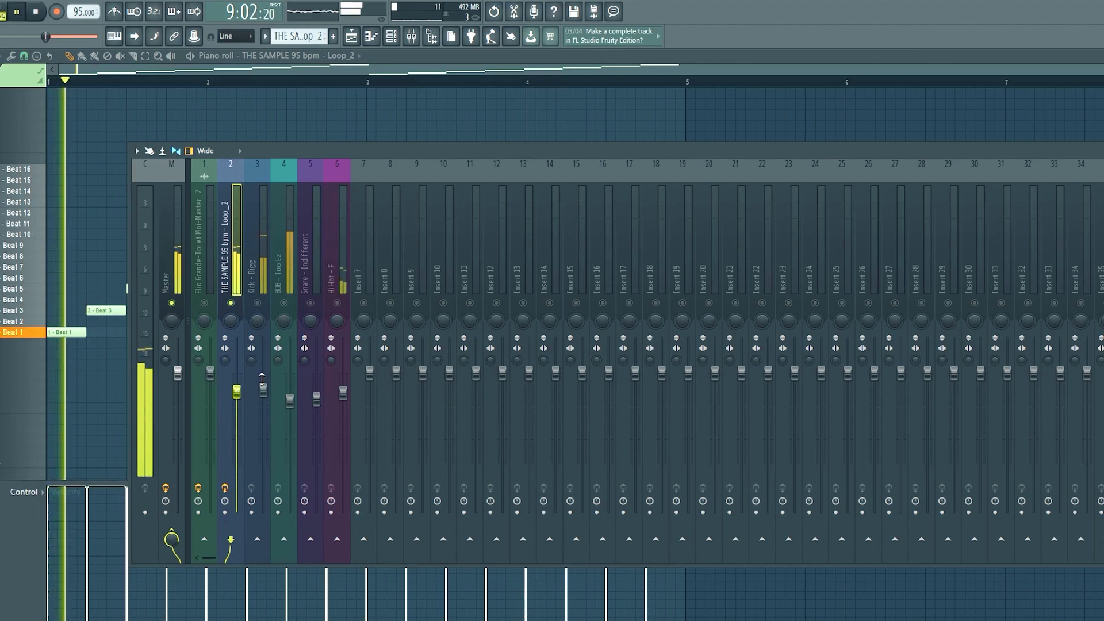
{"action": "key", "text": "space"}
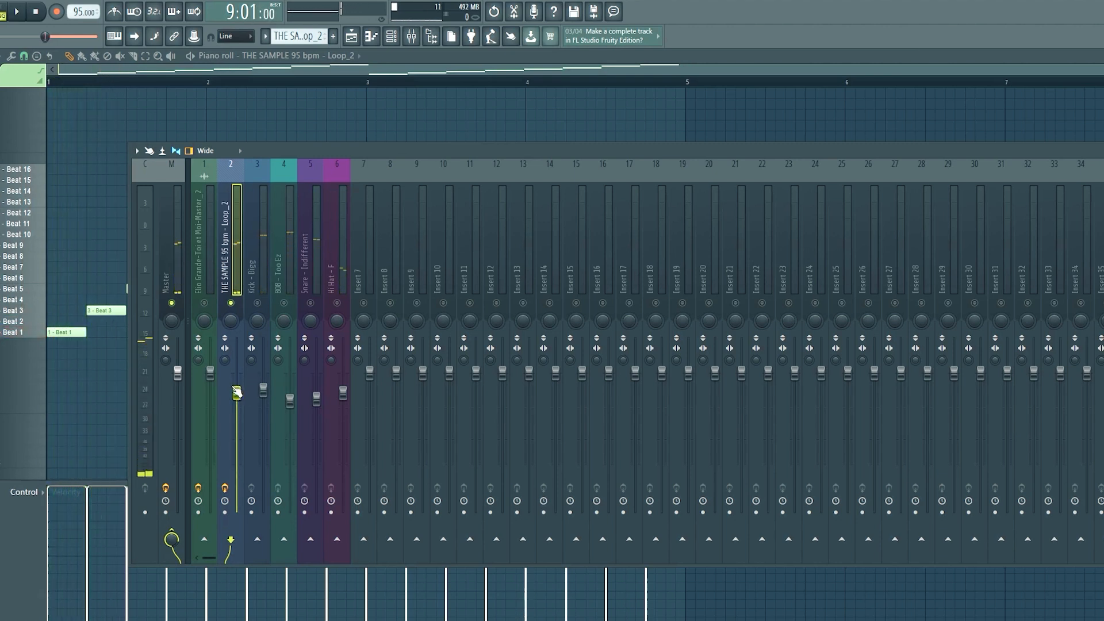
Unmute all tracks and rebalance them, lowering the 808 and Hi Hat faders and slightly raising the snare and sample faders.
{"action": "key", "text": "space"}
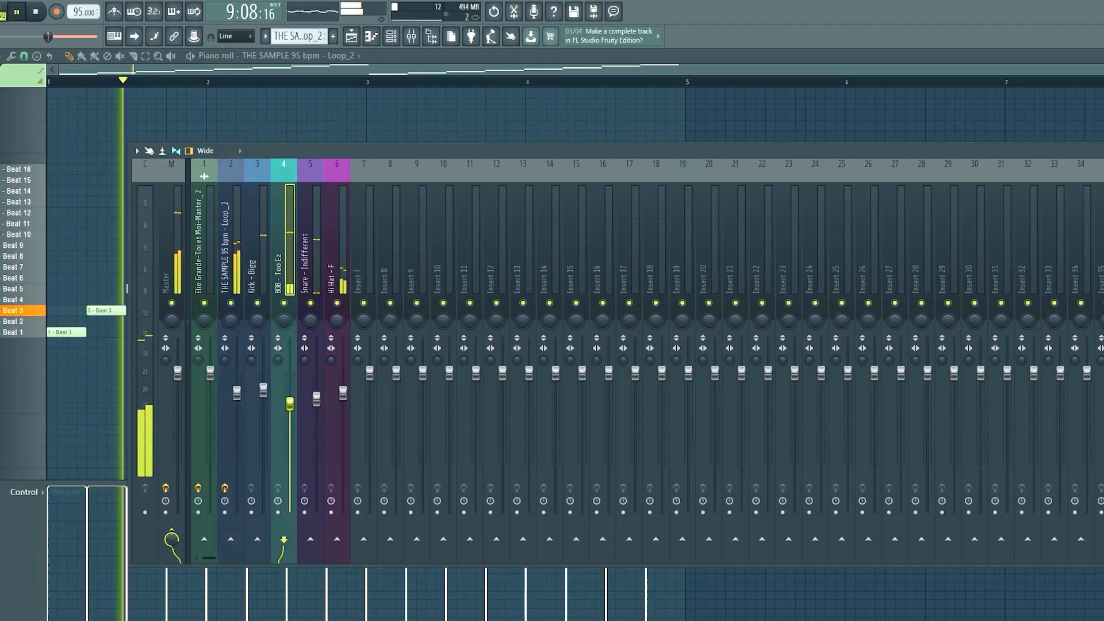
{"action": "left_click", "coordinate": [231, 248]}
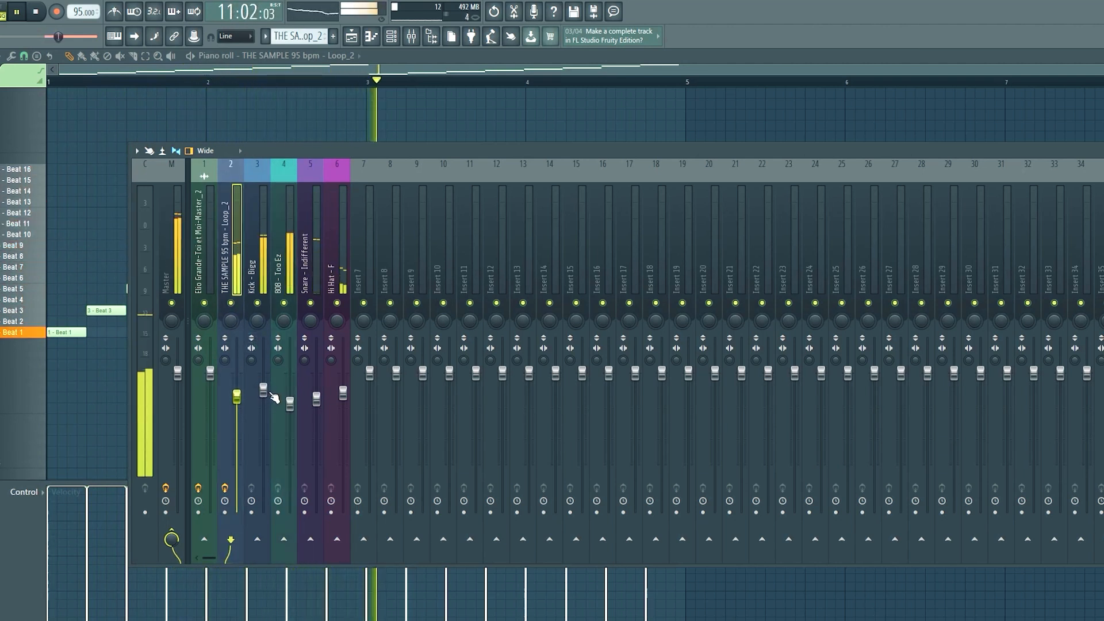
{"action": "left_click_drag", "start_coordinate": [291, 404], "coordinate": [343, 399]}
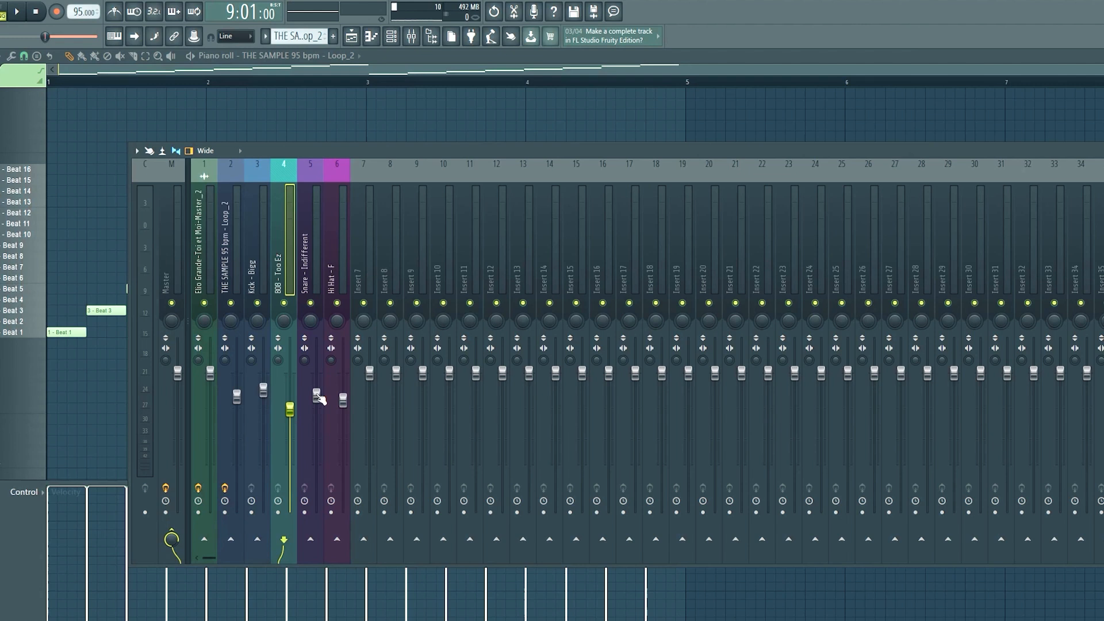
{"action": "left_click_drag", "start_coordinate": [343, 401], "coordinate": [342, 409]}
{"action": "key", "text": "space"}
{"action": "left_click_drag", "start_coordinate": [237, 408], "coordinate": [236, 403]}
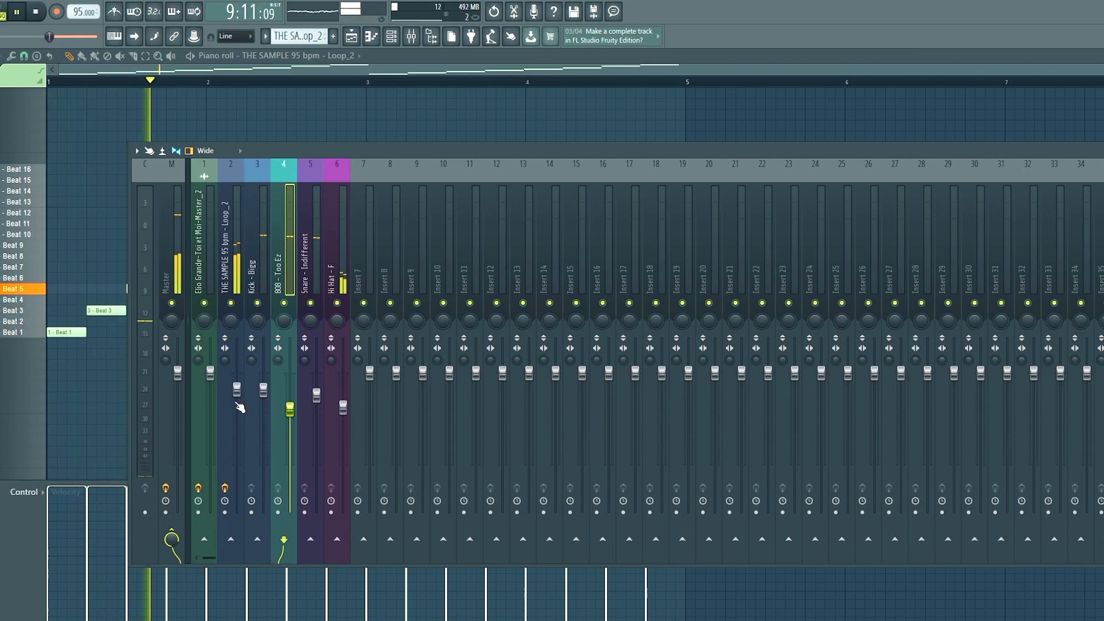
{"action": "key", "text": "space"}
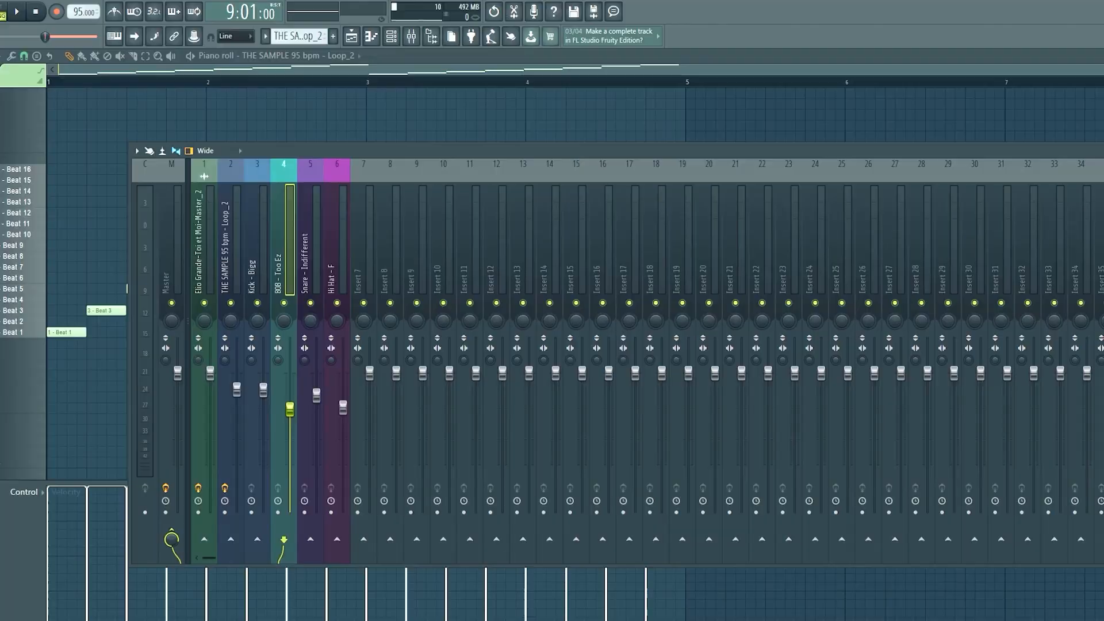
Add Fruity Parametric EQ 2 to the 808 - Too Ez track and set band 7 to low pass.
{"action": "left_click", "coordinate": [955, 19]}
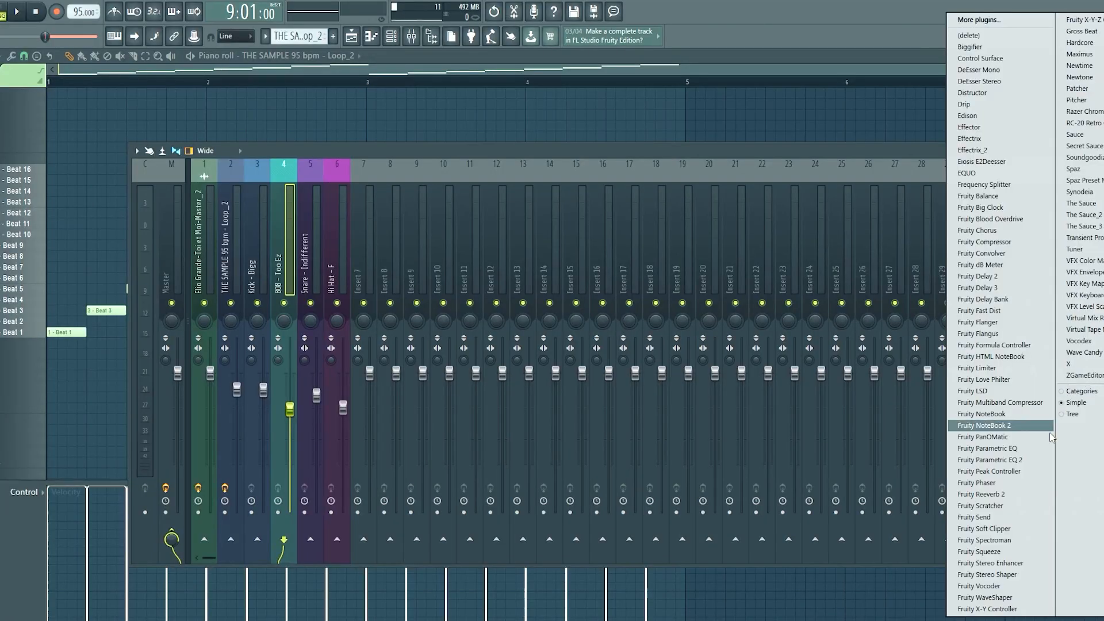
{"action": "left_click", "coordinate": [1010, 460]}
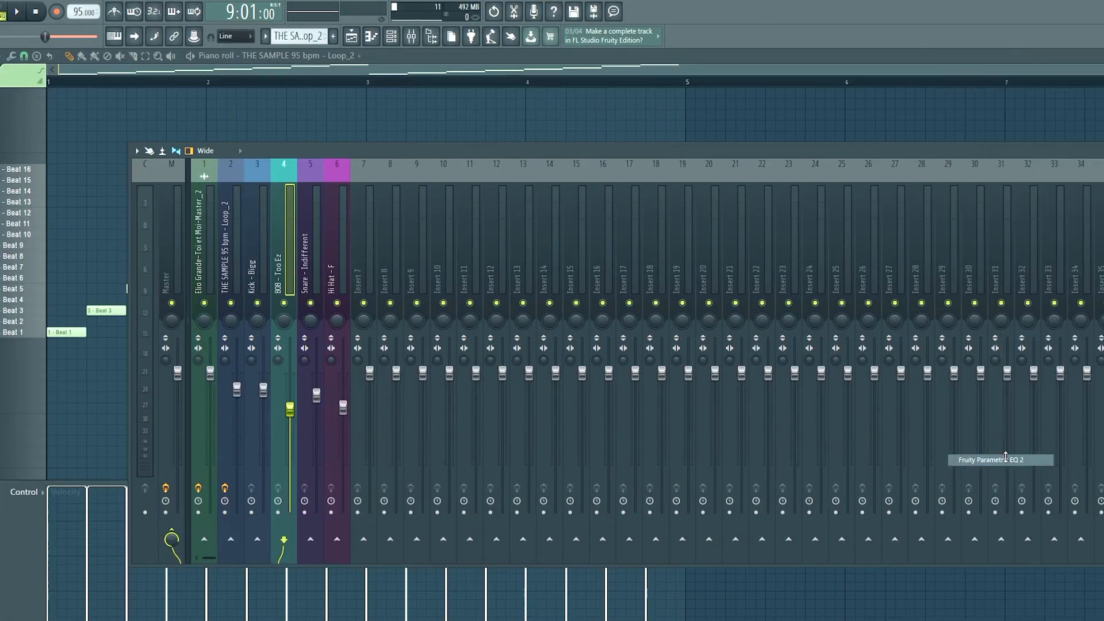
{"action": "right_click", "coordinate": [349, 309]}
{"action": "mouse_move", "coordinate": [366, 340]}
{"action": "left_click", "coordinate": [402, 352]}
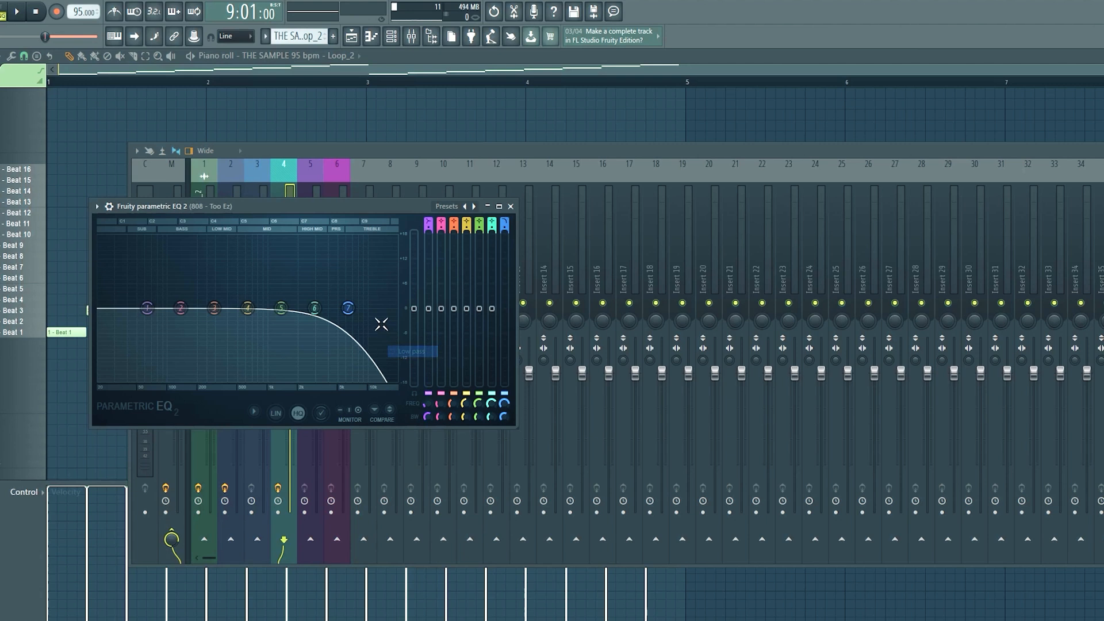
Lower the 808 EQ's low-pass cutoff to about 1865 Hz while the loop plays.
{"action": "key", "text": "space"}
{"action": "left_click_drag", "start_coordinate": [349, 308], "coordinate": [293, 308]}
{"action": "right_click", "coordinate": [295, 309]}
{"action": "left_click", "coordinate": [298, 305]}
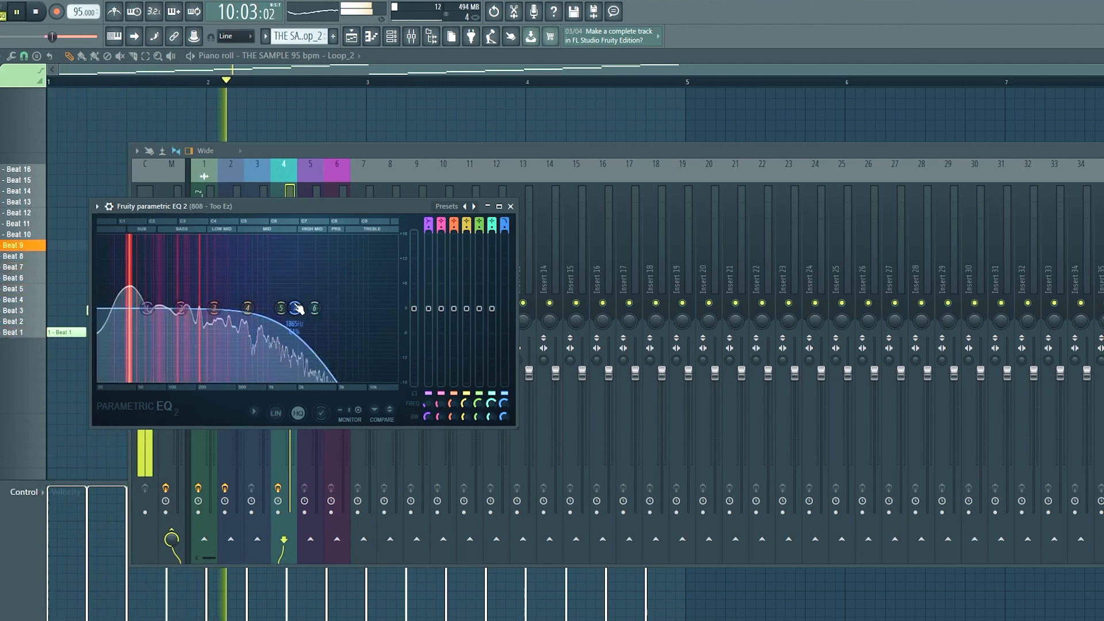
{"action": "key", "text": "space"}
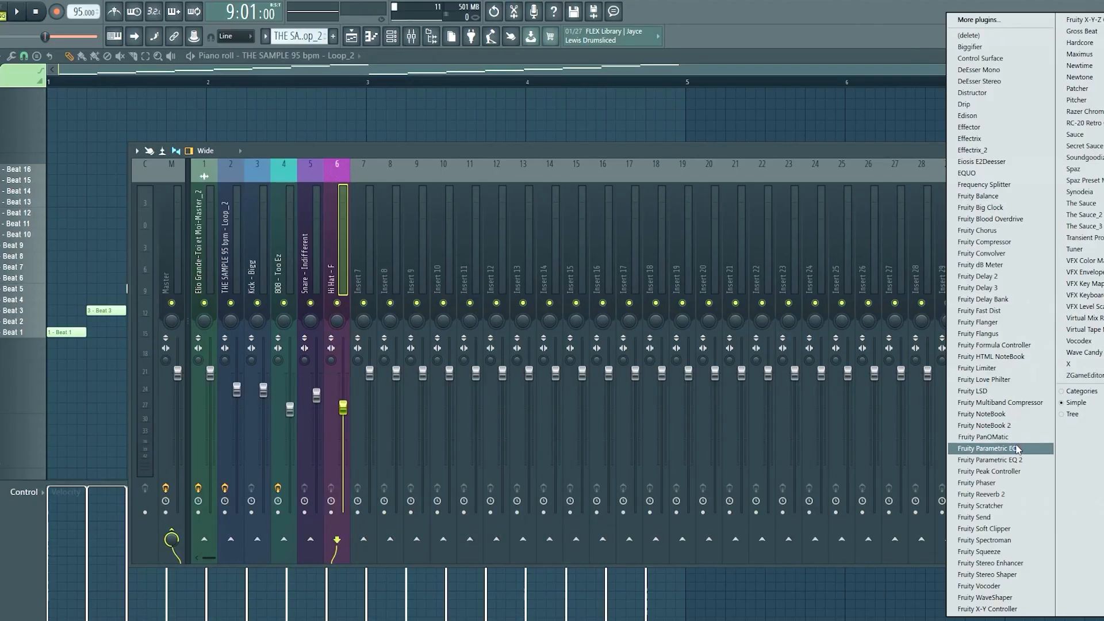
Add Fruity Parametric EQ 2 to the Hi Hat - F track, enlarge its window and play the loop to view the spectrum.
{"action": "left_click", "coordinate": [1018, 462]}
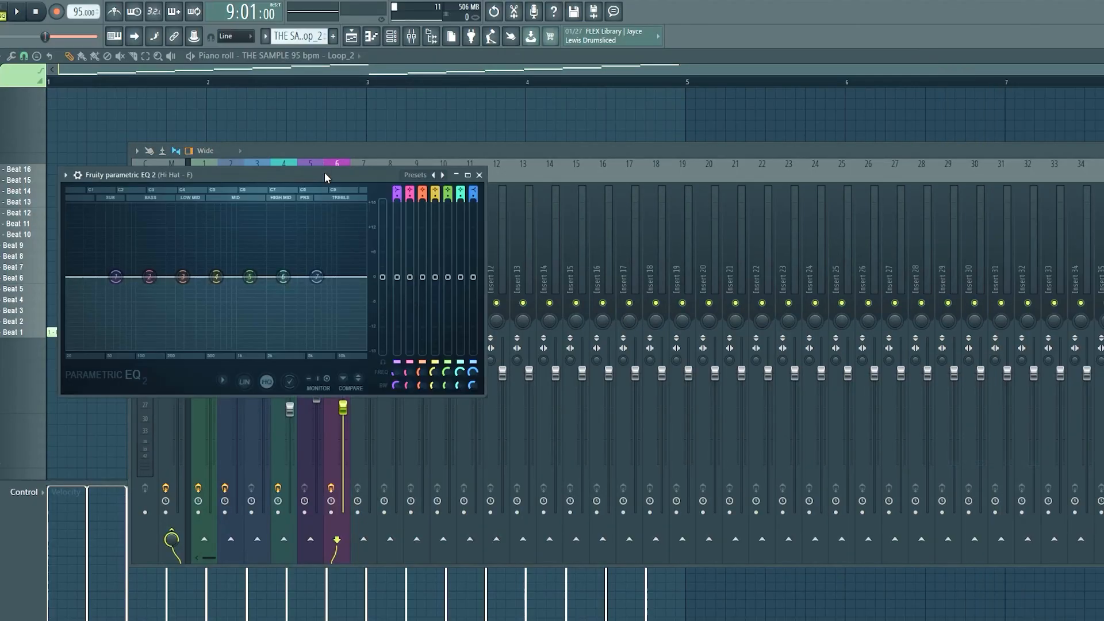
{"action": "left_click_drag", "start_coordinate": [319, 168], "coordinate": [450, 147]}
{"action": "key", "text": "space"}
{"action": "left_click_drag", "start_coordinate": [615, 371], "coordinate": [852, 508]}
{"action": "key", "text": "space"}
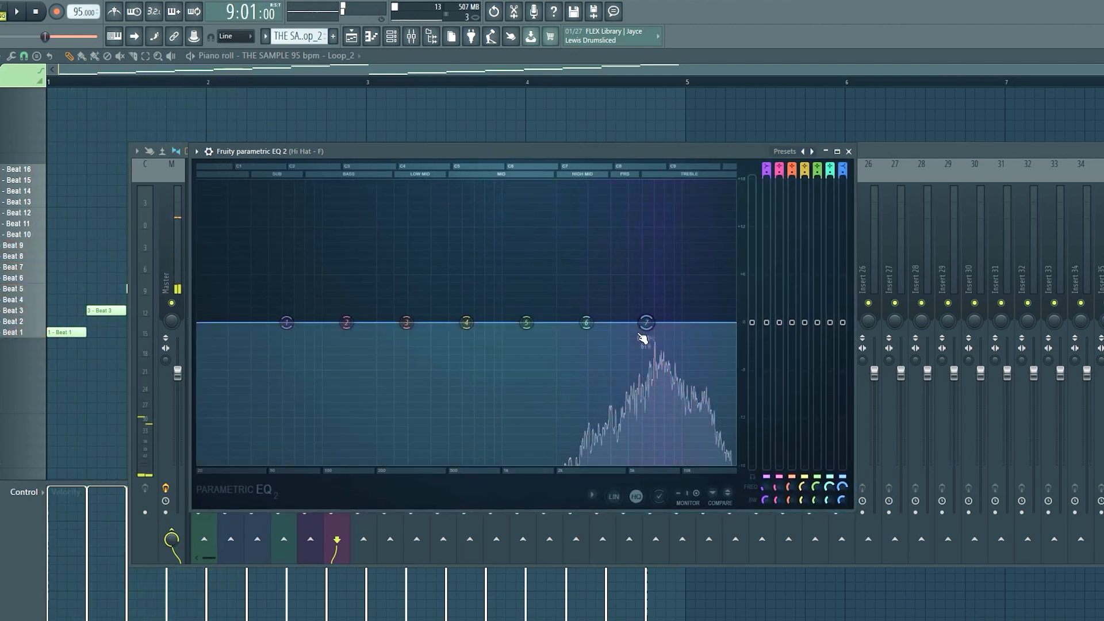
{"action": "key", "text": "space"}
{"action": "key", "text": "space"}
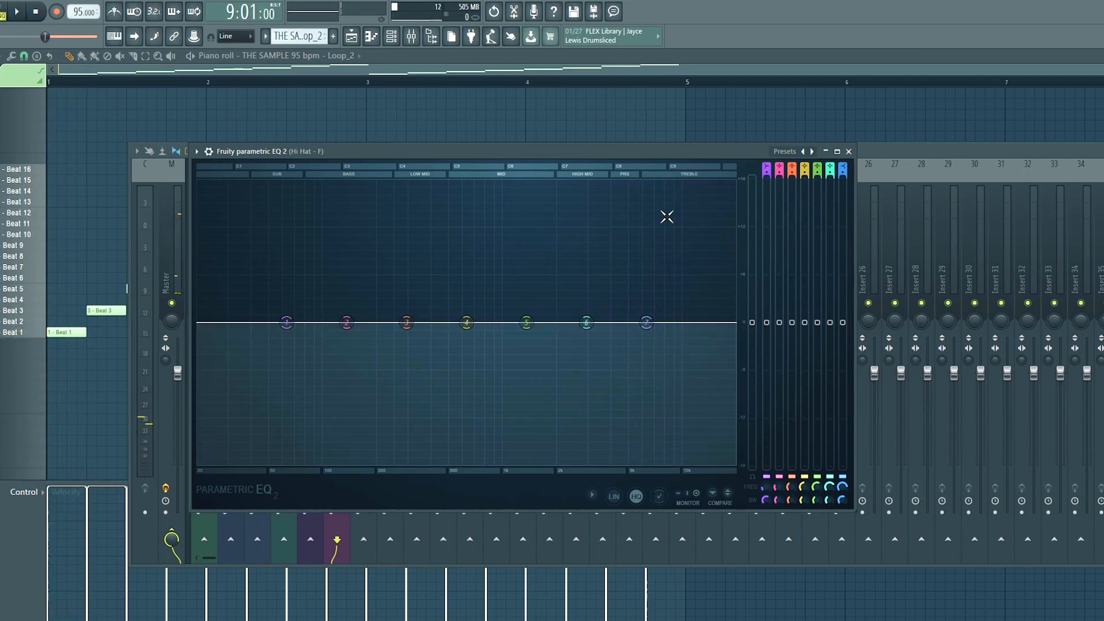
{"action": "key", "text": "space"}
{"action": "key", "text": "space"}
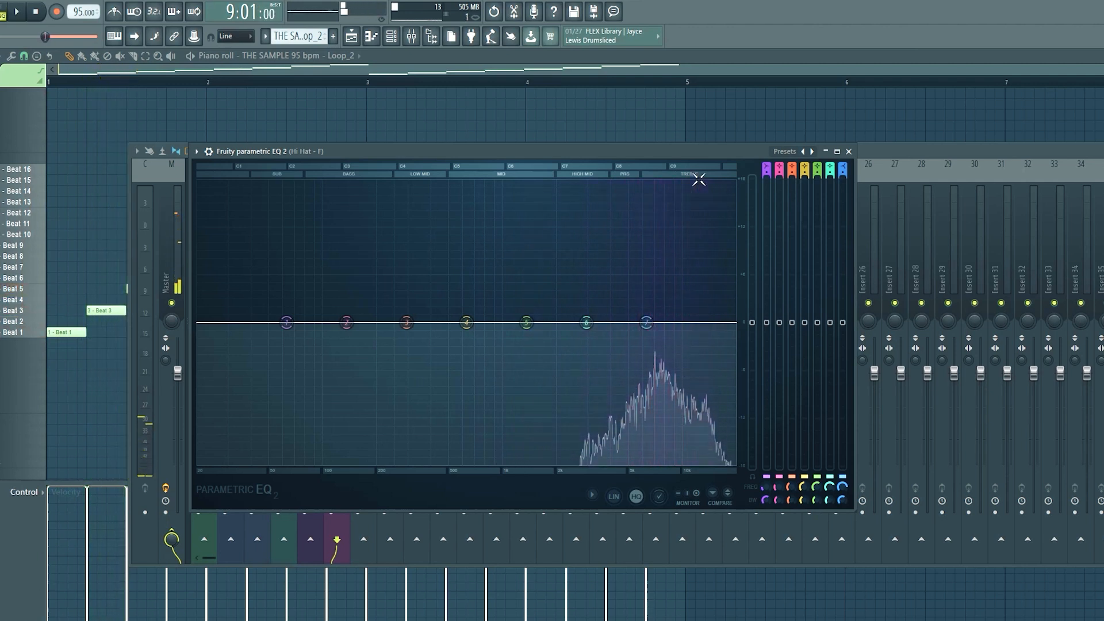
Move the hi-hat EQ's band 7 to the upper end of the spectrum and make a deep band 6 cut near 8 kHz.
{"action": "left_click_drag", "start_coordinate": [646, 323], "coordinate": [734, 312]}
{"action": "left_click_drag", "start_coordinate": [586, 323], "coordinate": [644, 324]}
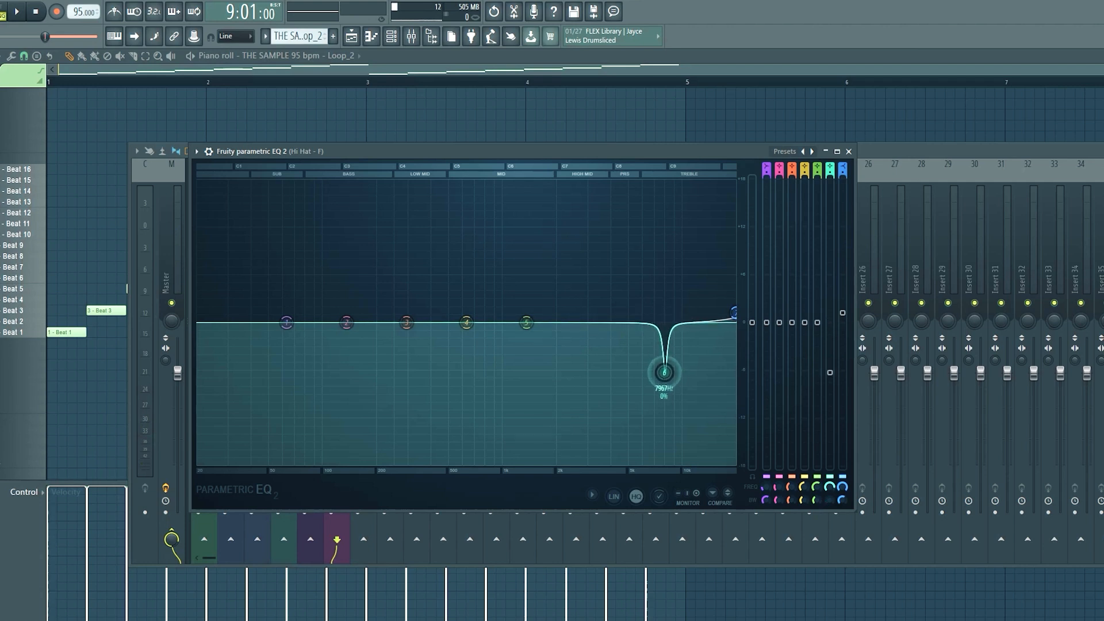
{"action": "key", "text": "space"}
{"action": "left_click_drag", "start_coordinate": [667, 377], "coordinate": [659, 455]}
{"action": "key", "text": "space"}
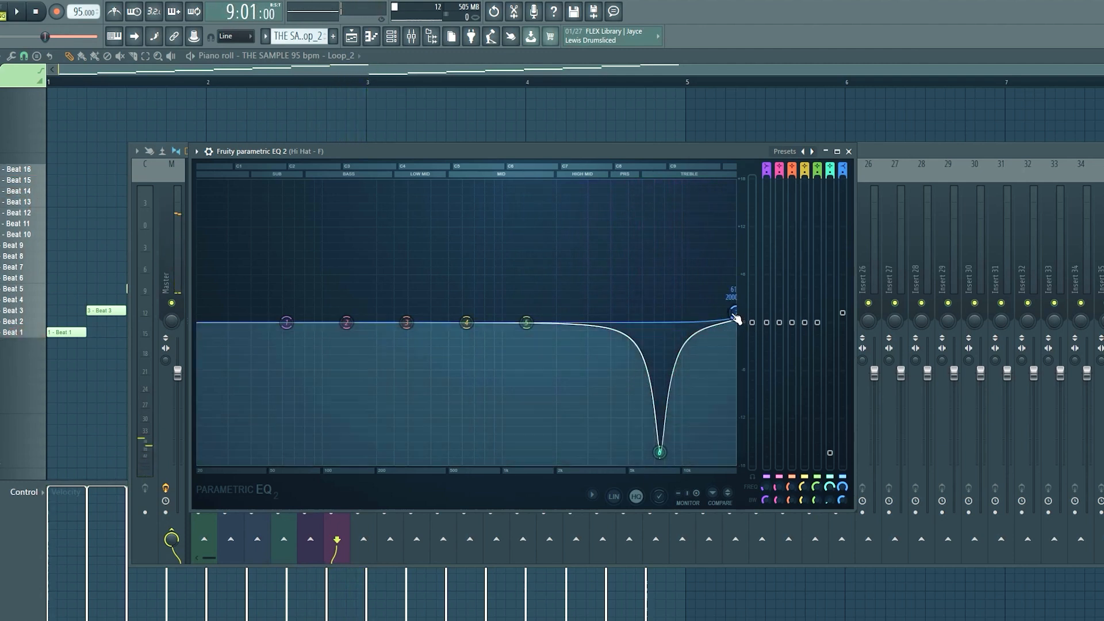
Narrow the hi-hat EQ's band 6 cut, make it shallower and shift it to about 6.5 kHz.
{"action": "key", "text": "space"}
{"action": "left_click_drag", "start_coordinate": [660, 452], "coordinate": [659, 423]}
{"action": "key", "text": "space"}
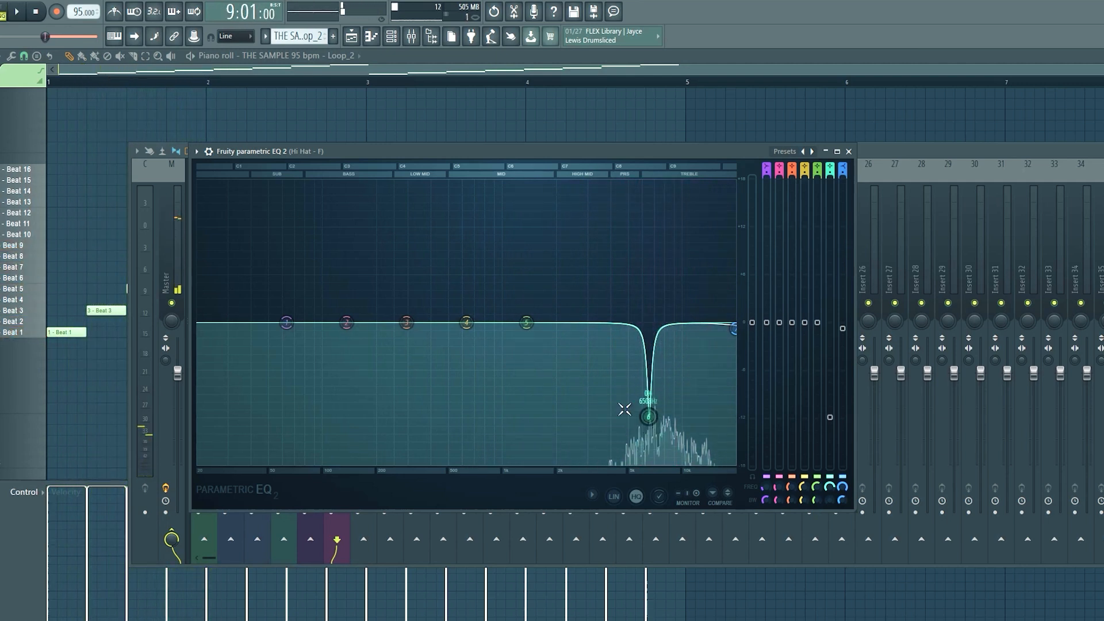
Change band 7 of the Hi Hat - F EQ to a low-pass filter.
{"action": "right_click", "coordinate": [732, 329]}
{"action": "mouse_move", "coordinate": [766, 361]}
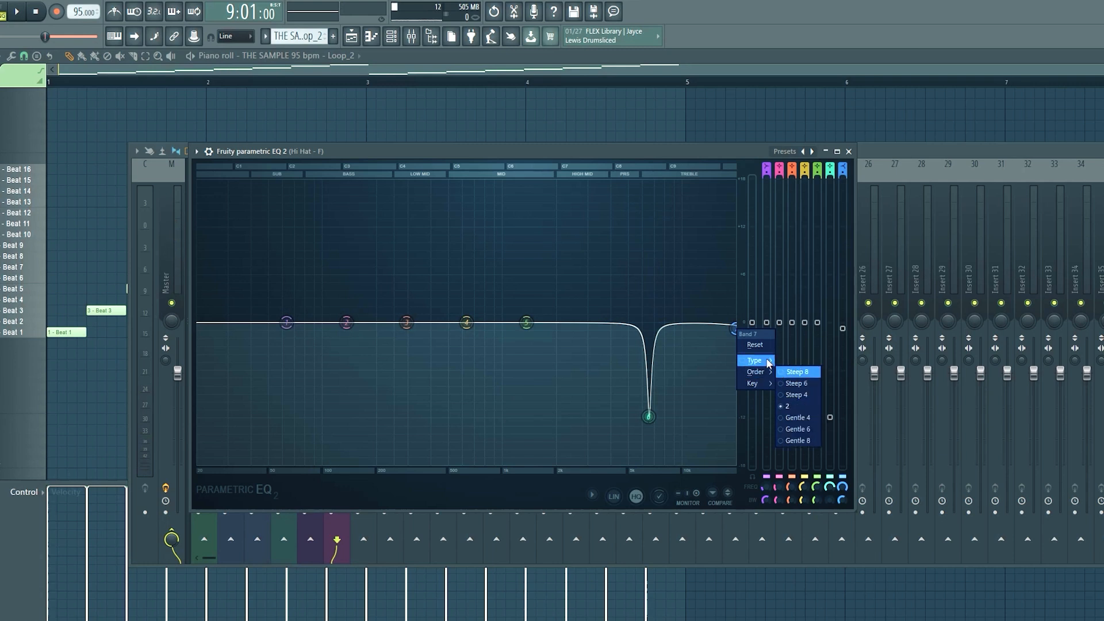
{"action": "left_click", "coordinate": [801, 372]}
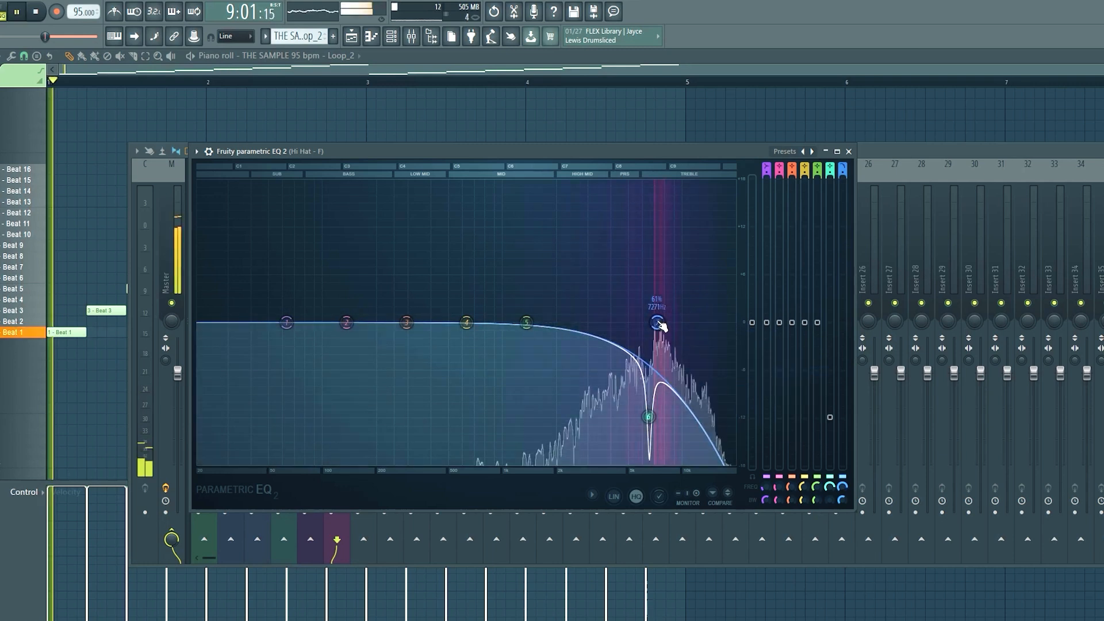
Delete the Fruity Parametric EQ 2 from the Hi Hat - F mixer track.
{"action": "left_click_drag", "start_coordinate": [660, 327], "coordinate": [651, 325]}
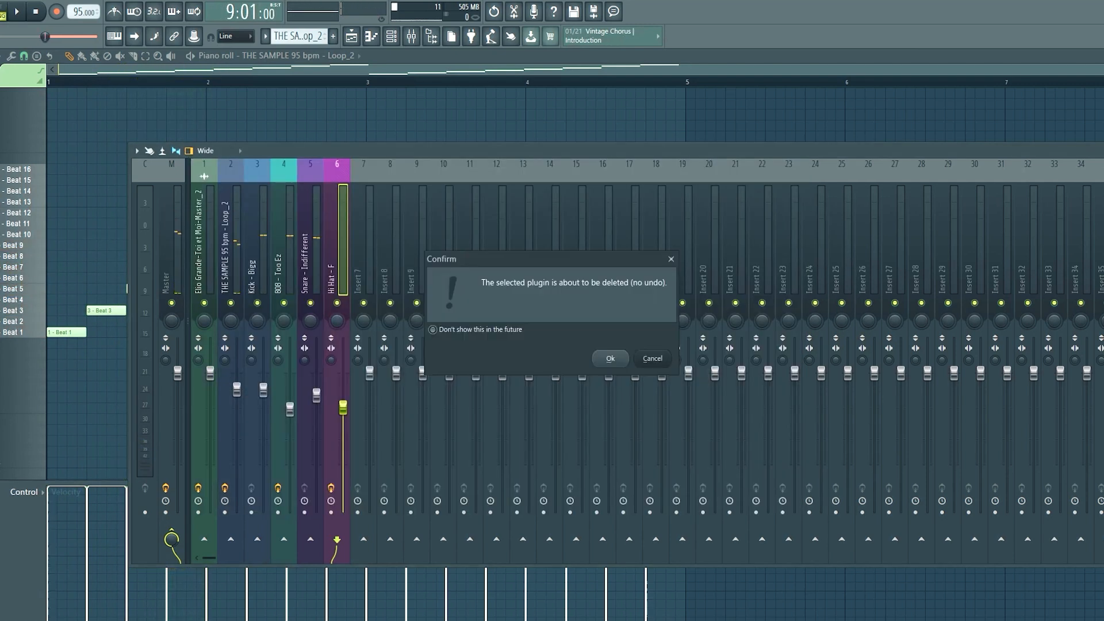
{"action": "left_click", "coordinate": [599, 360]}
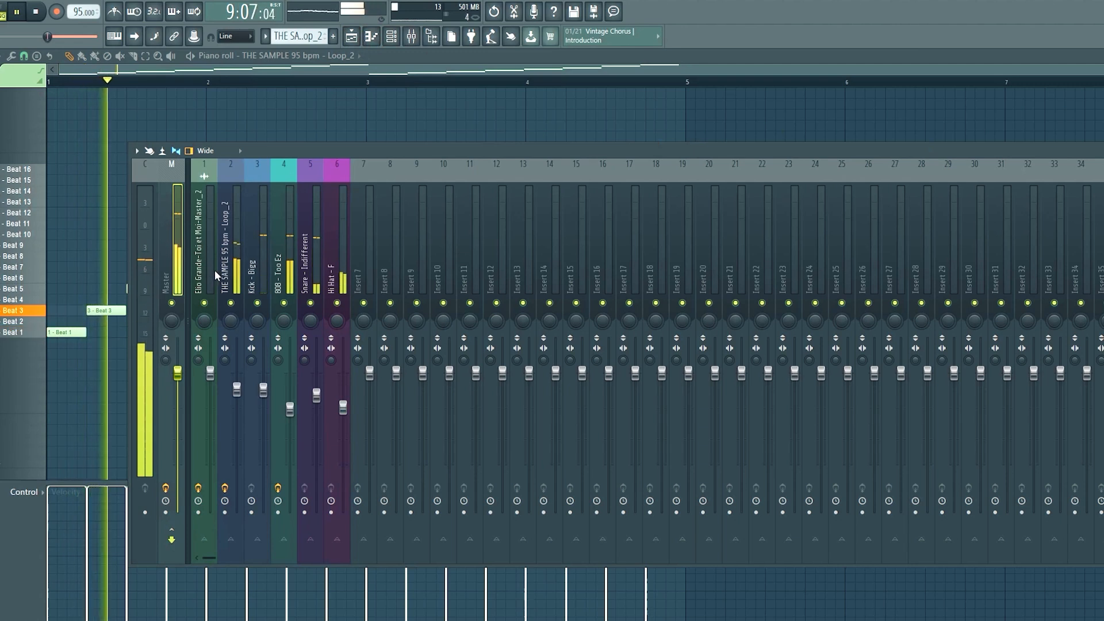
Check the Master level and slightly lower the faders of the sample, kick, 808, snare and hi-hat tracks.
{"action": "left_click", "coordinate": [237, 261]}
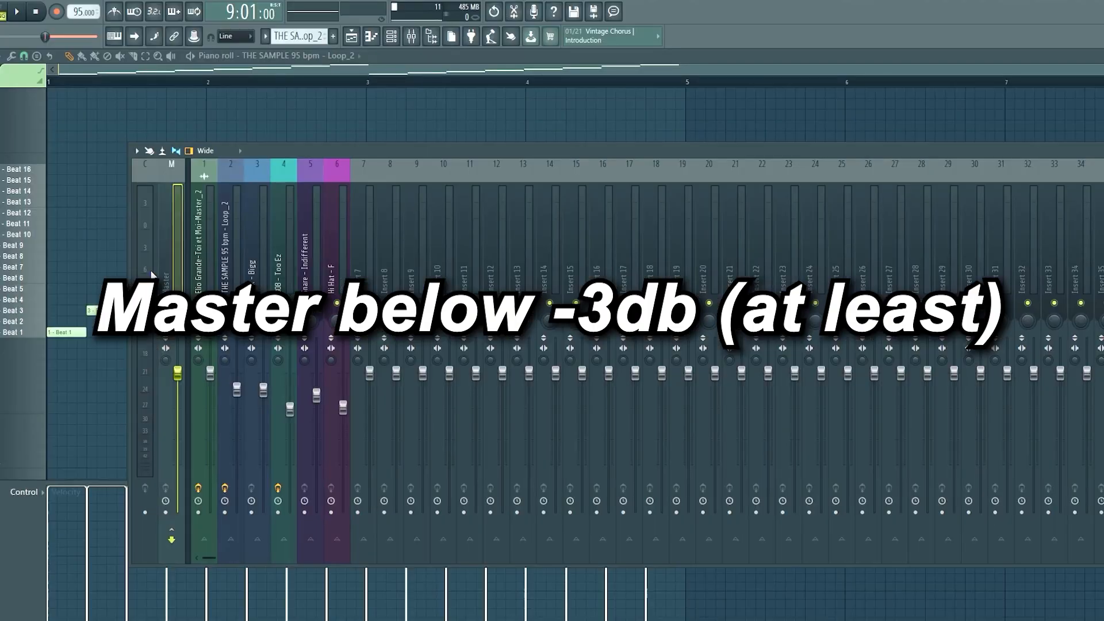
{"action": "key", "text": "space"}
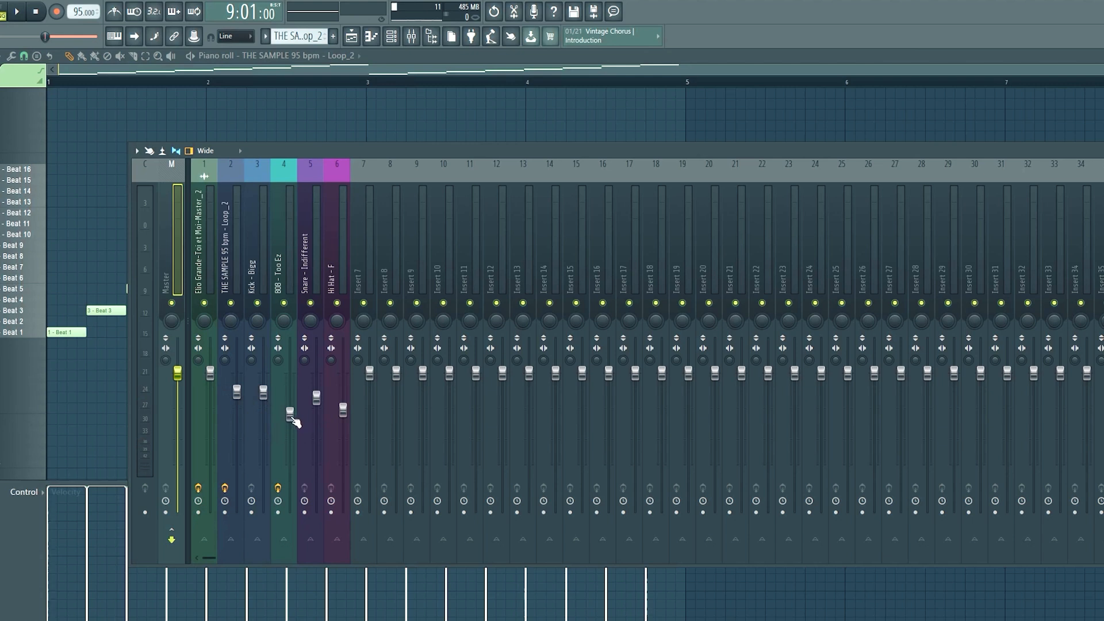
On the 808 - Too Ez EQ, boost band 1 slightly, cut band 2 and bring band 4 back near flat while playing the loop.
{"action": "left_click", "coordinate": [292, 418]}
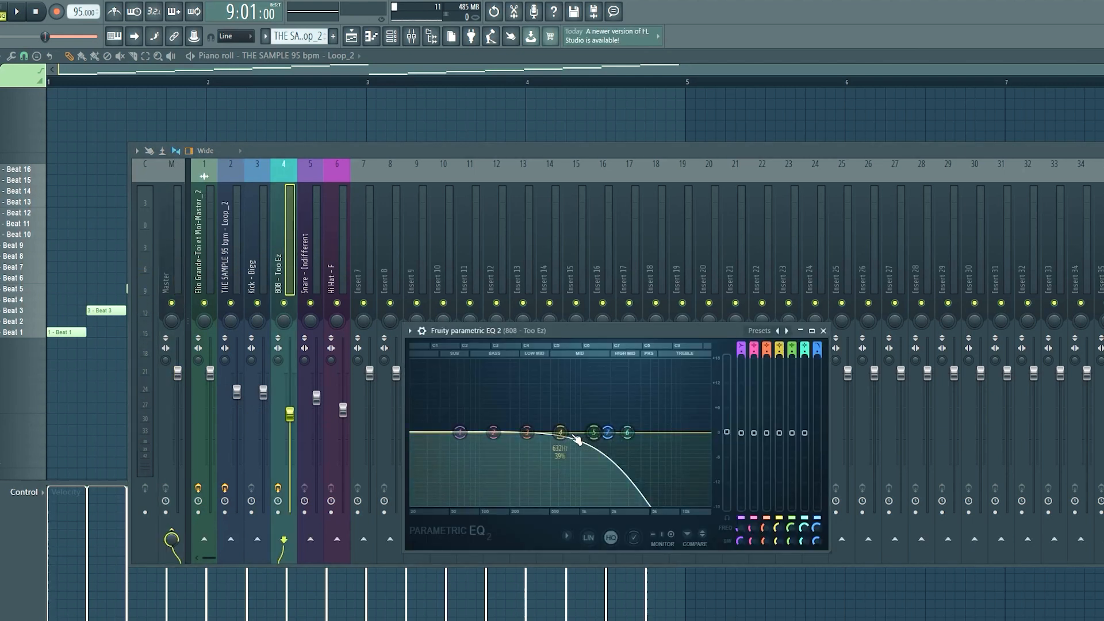
{"action": "key", "text": "space"}
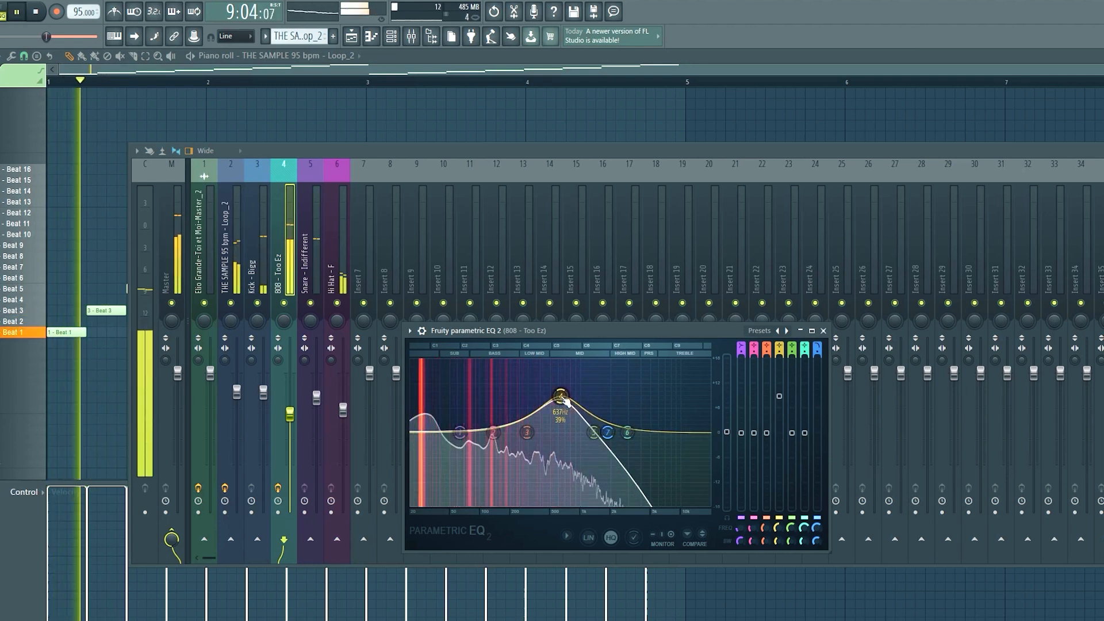
{"action": "left_click_drag", "start_coordinate": [561, 396], "coordinate": [558, 430]}
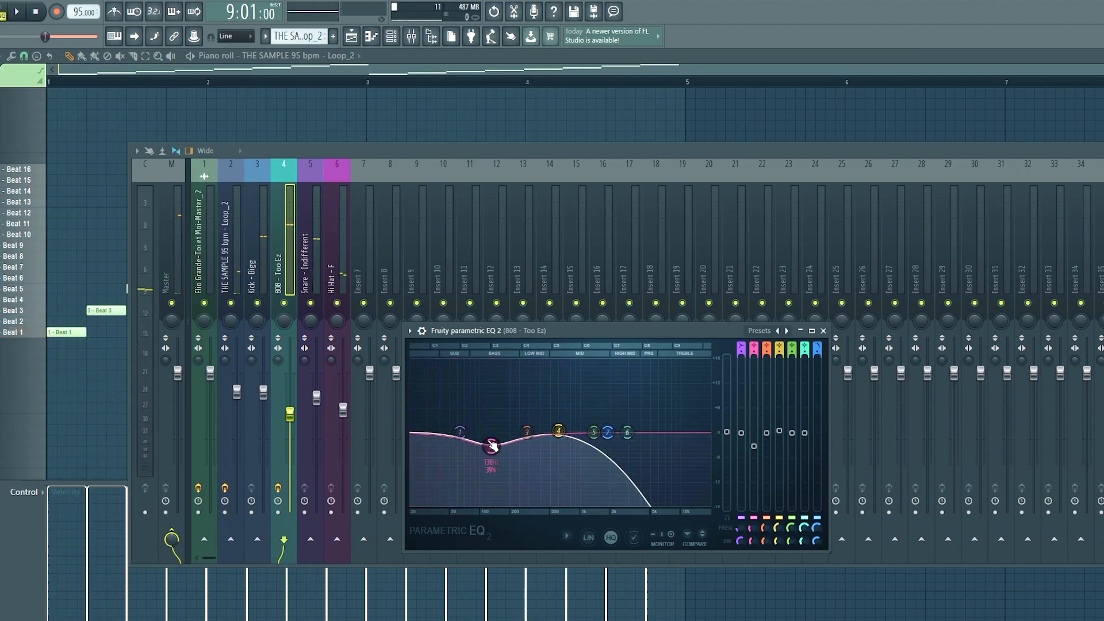
{"action": "key", "text": "space"}
Expose the Master track's effect slots, add Maximus to the first one and open its window.
{"action": "left_click", "coordinate": [399, 144]}
{"action": "left_click_drag", "start_coordinate": [401, 156], "coordinate": [335, 148]}
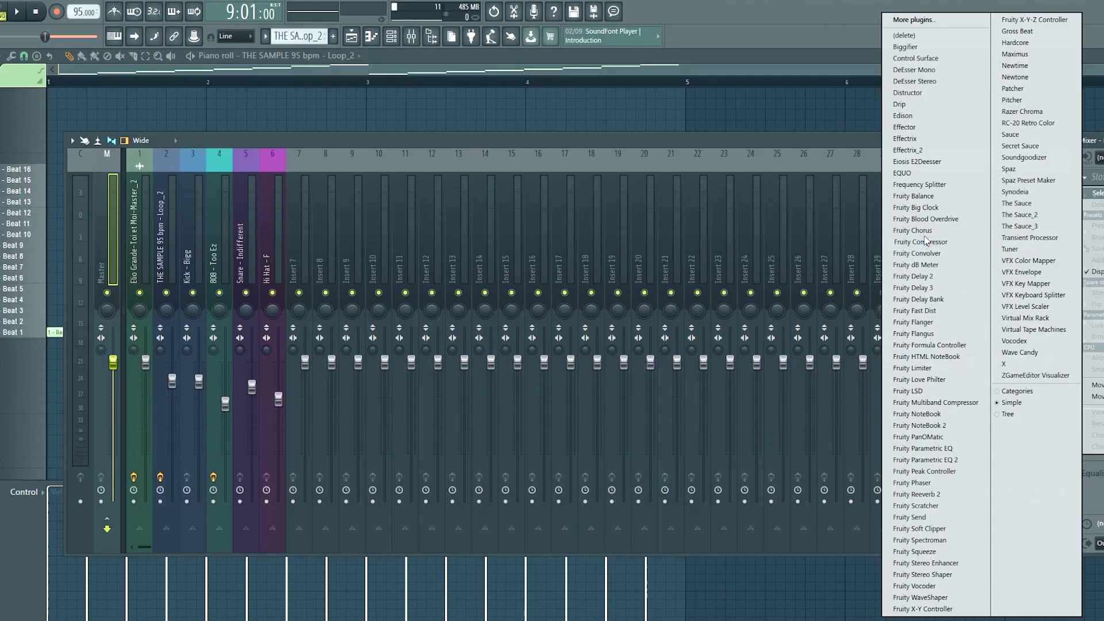
{"action": "left_click", "coordinate": [1020, 54]}
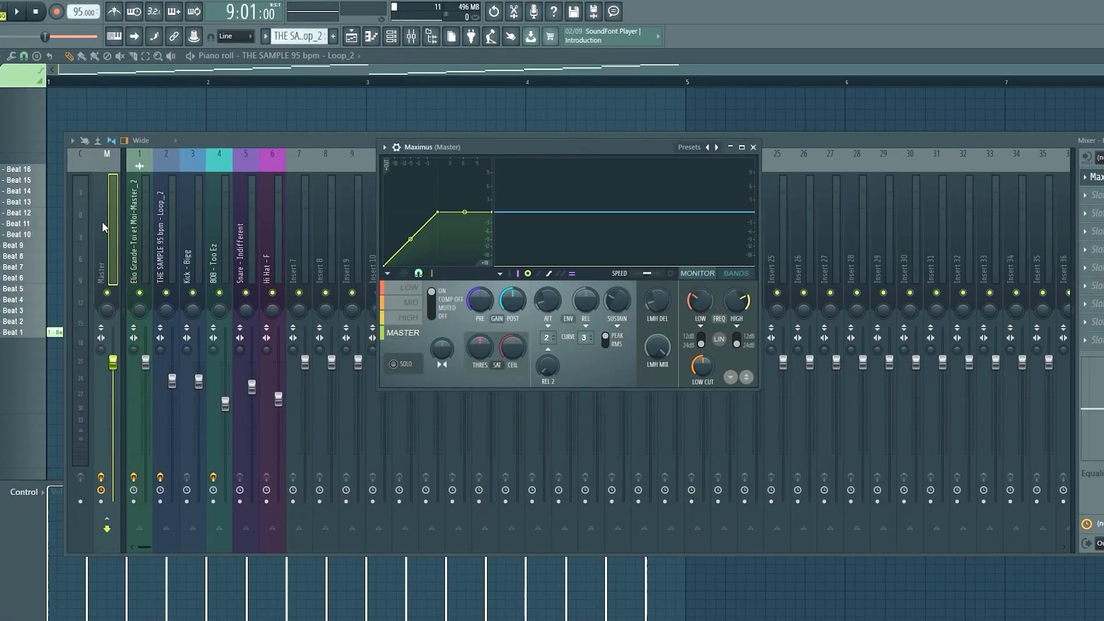
{"action": "key", "text": "Escape"}
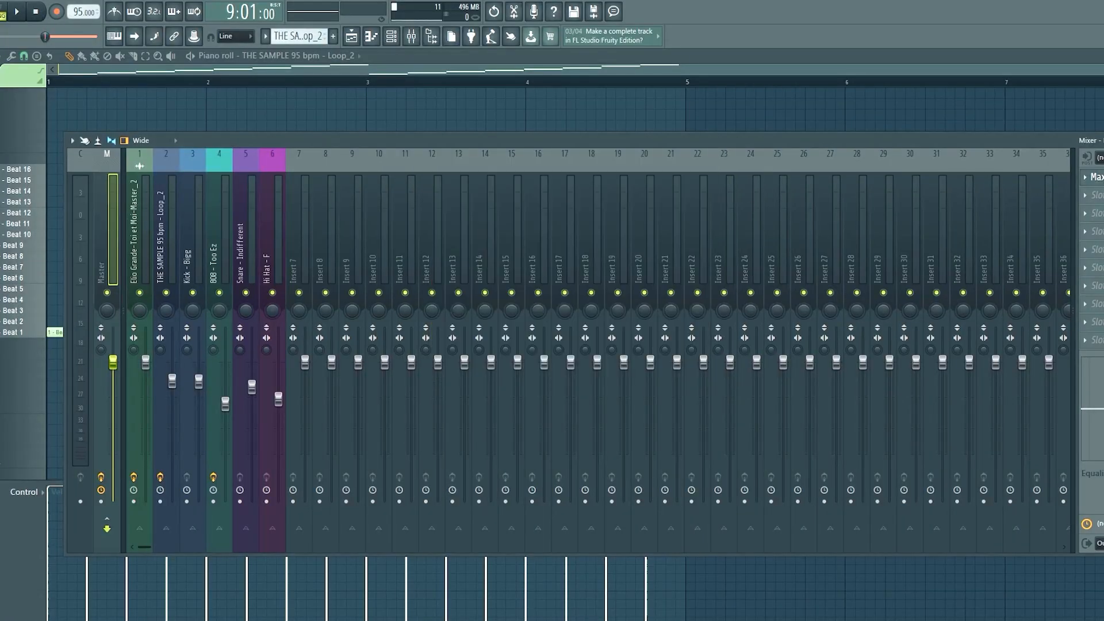
{"action": "left_click", "coordinate": [1101, 177]}
Load the Clear master mastering preset in Maximus on the Master track and audition the loop.
{"action": "left_click", "coordinate": [384, 148]}
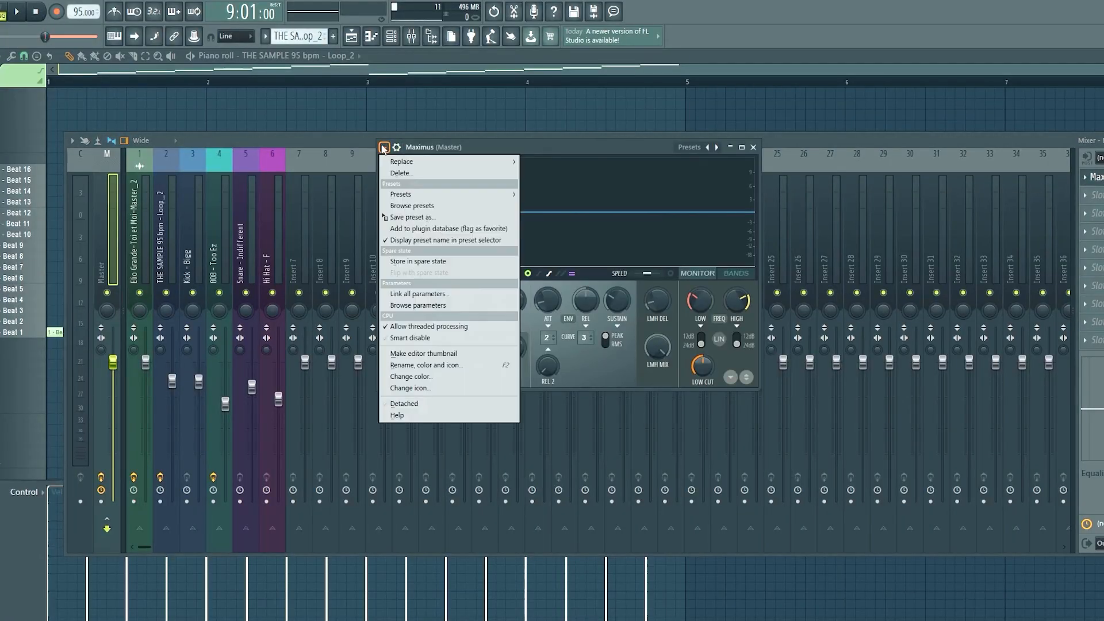
{"action": "mouse_move", "coordinate": [428, 196]}
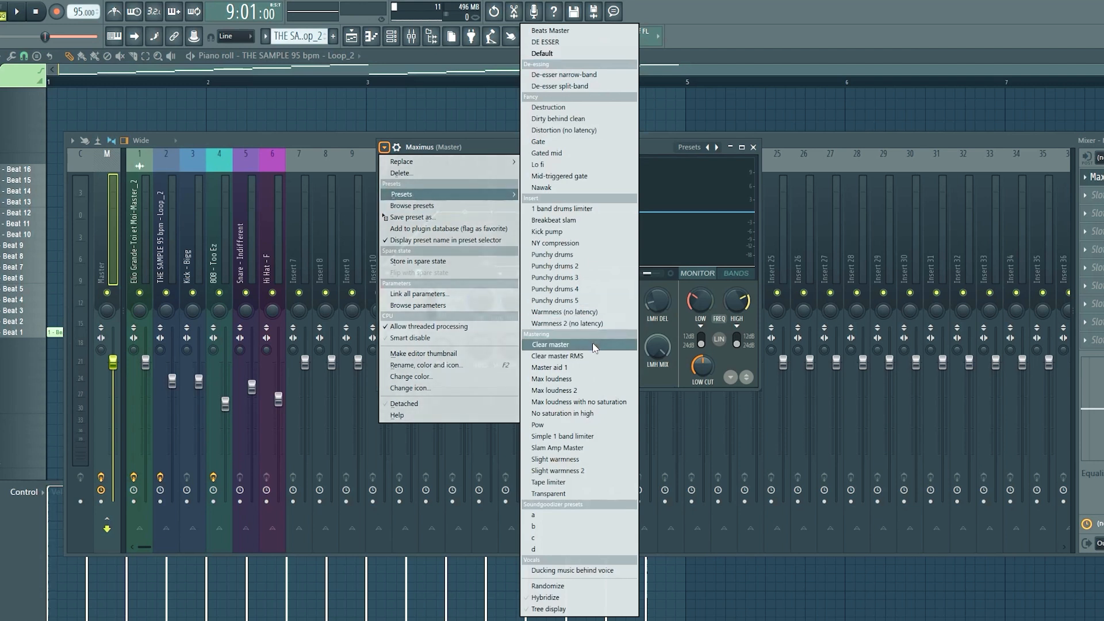
{"action": "left_click", "coordinate": [535, 325]}
{"action": "left_click", "coordinate": [413, 338]}
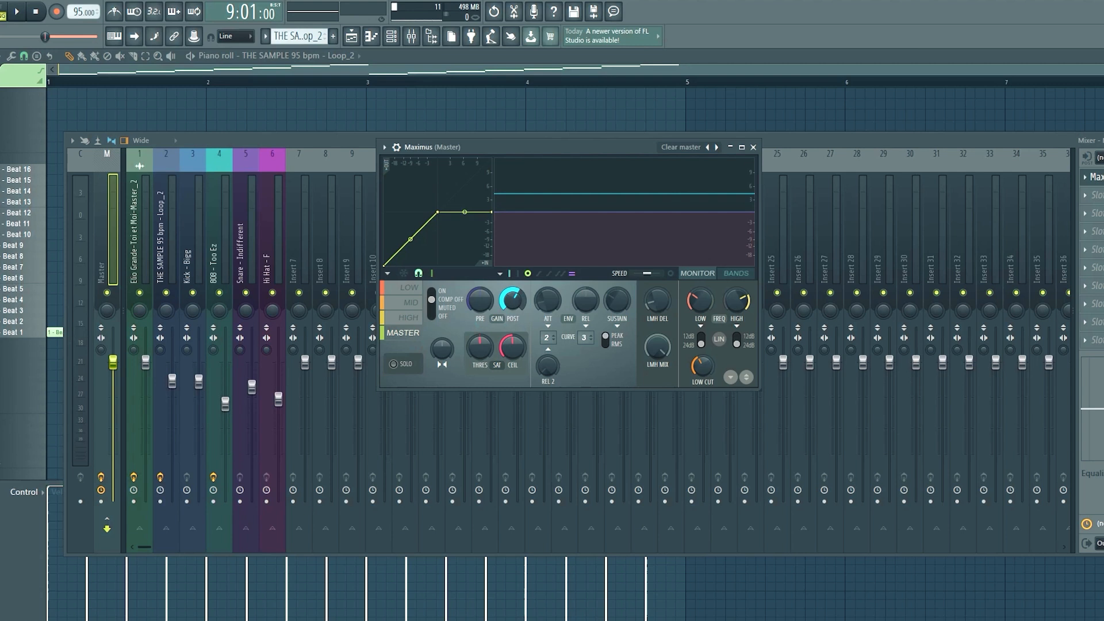
{"action": "left_click", "coordinate": [670, 274]}
{"action": "key", "text": "space"}
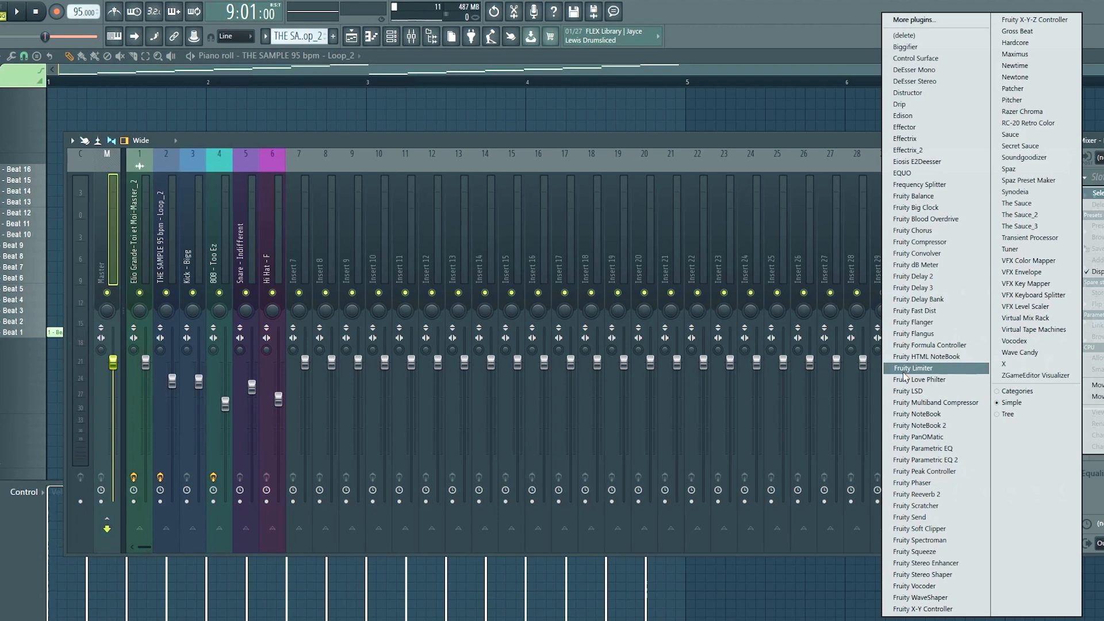
Add Fruity Limiter to the Master track and raise its gain moderately while playing the loop.
{"action": "left_click", "coordinate": [904, 374]}
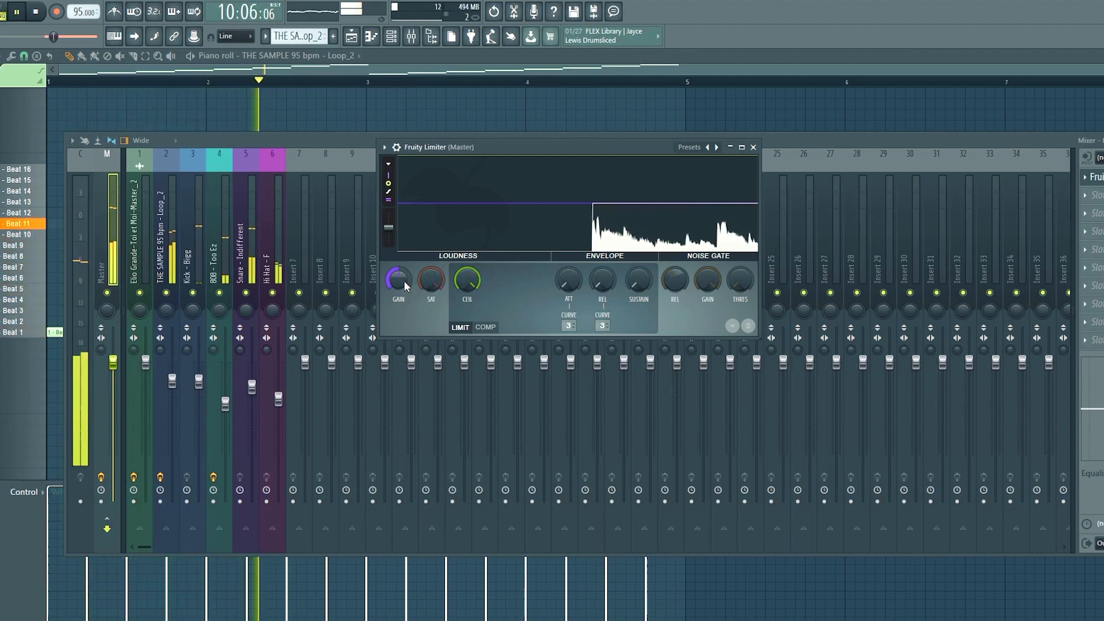
{"action": "key", "text": "space"}
{"action": "scroll", "coordinate": [398, 280], "scroll_direction": "up", "scroll_amount": 3}
{"action": "key", "text": "space"}
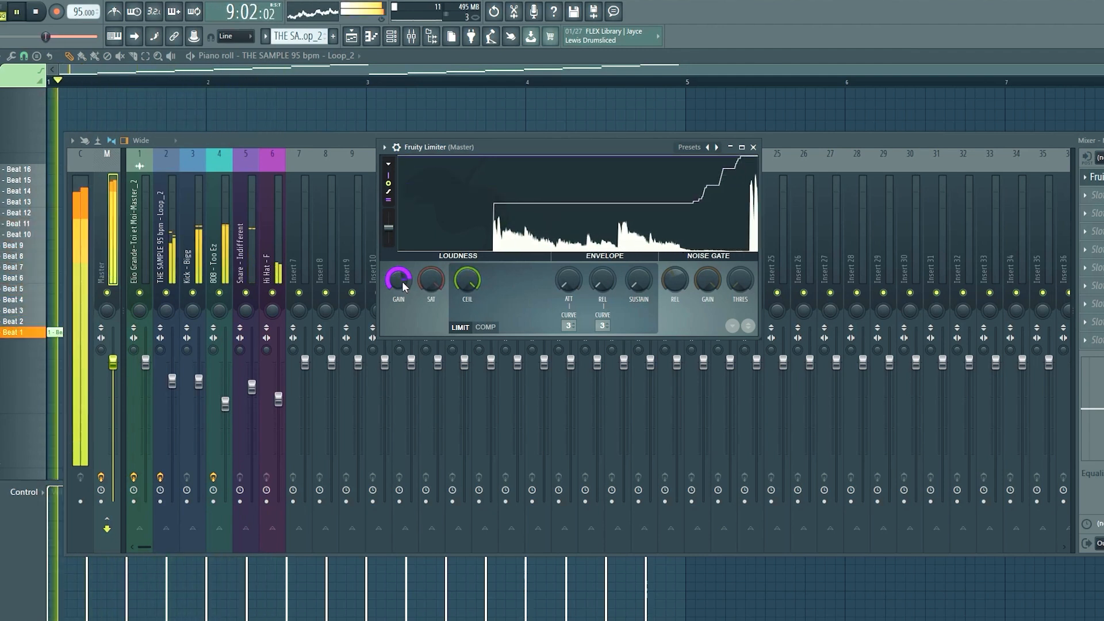
{"action": "scroll", "coordinate": [401, 281], "scroll_direction": "down", "scroll_amount": 5}
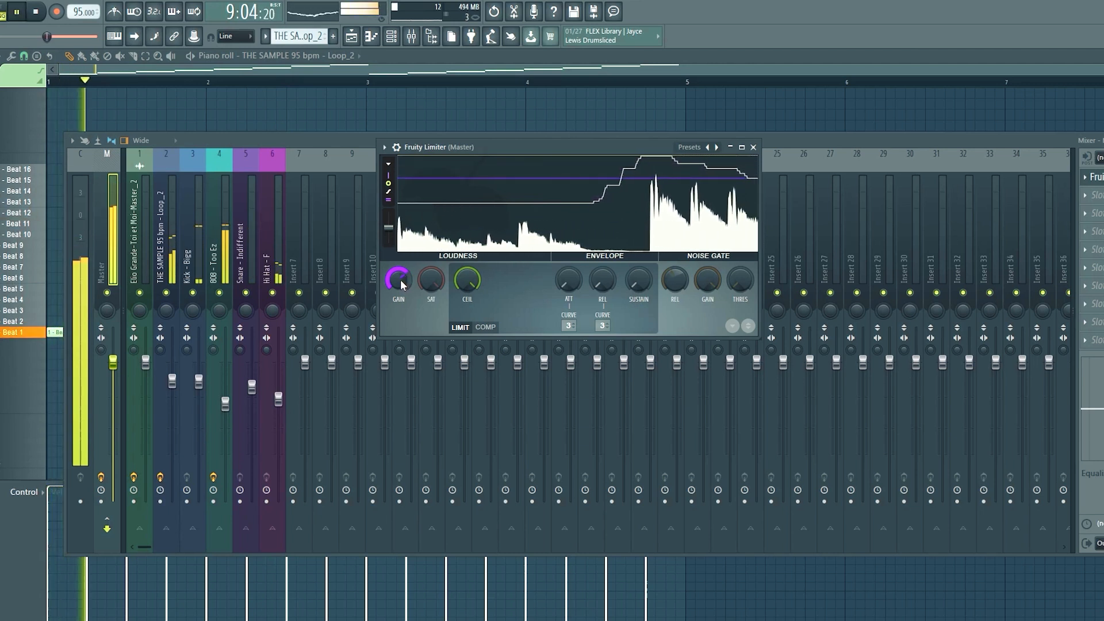
{"action": "key", "text": "space"}
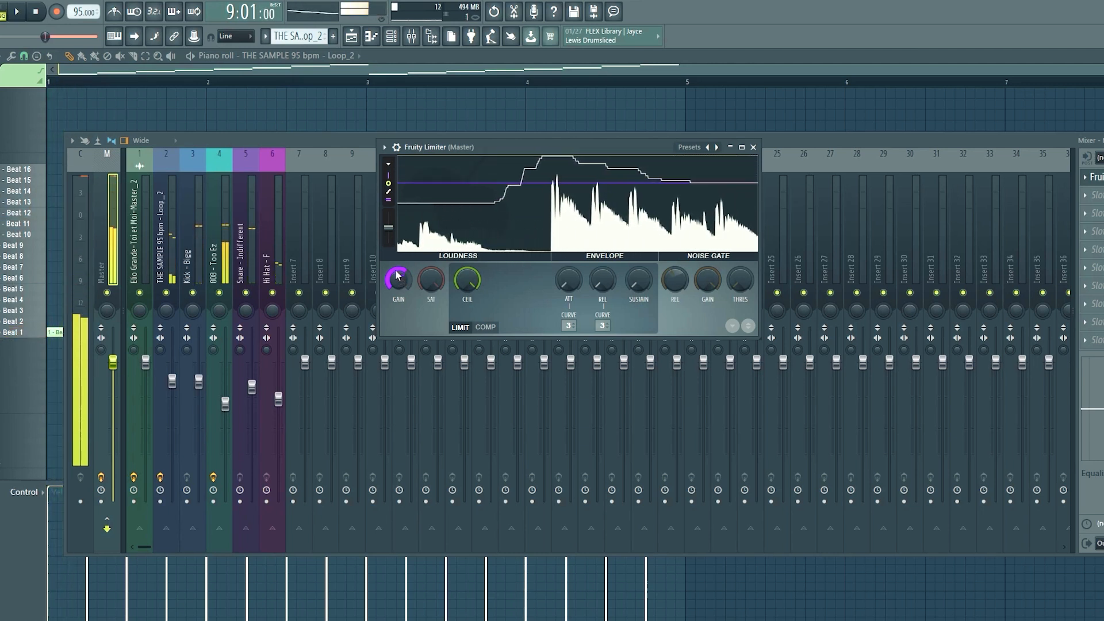
Adjust the saturation threshold of the Master's Fruity Limiter and audition the loop.
{"action": "scroll", "coordinate": [426, 283], "scroll_direction": "up", "scroll_amount": 4}
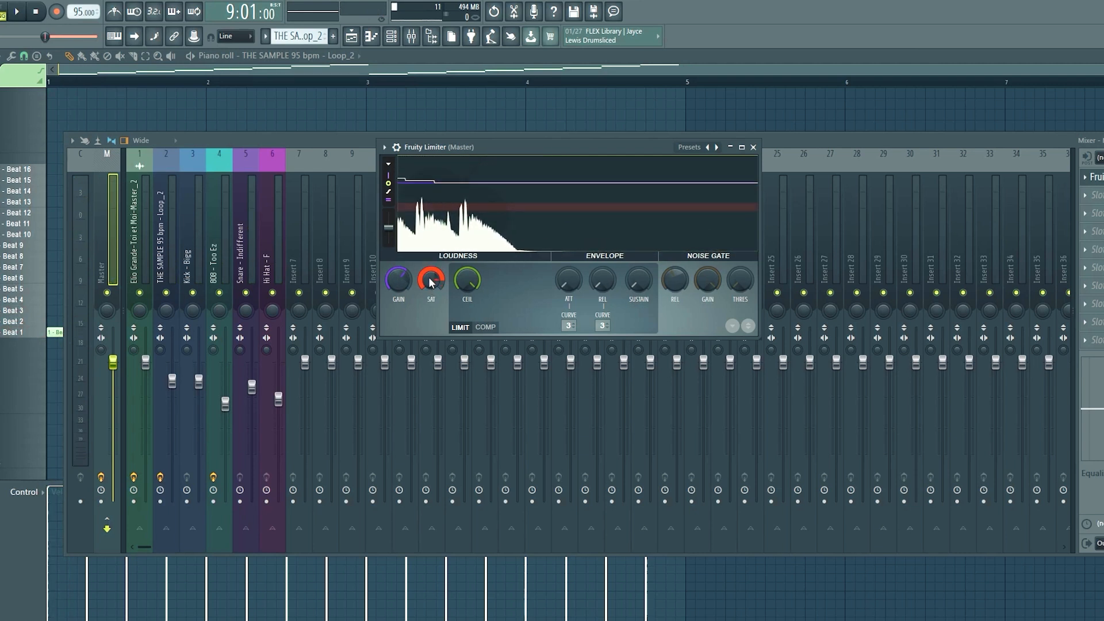
{"action": "key", "text": "space"}
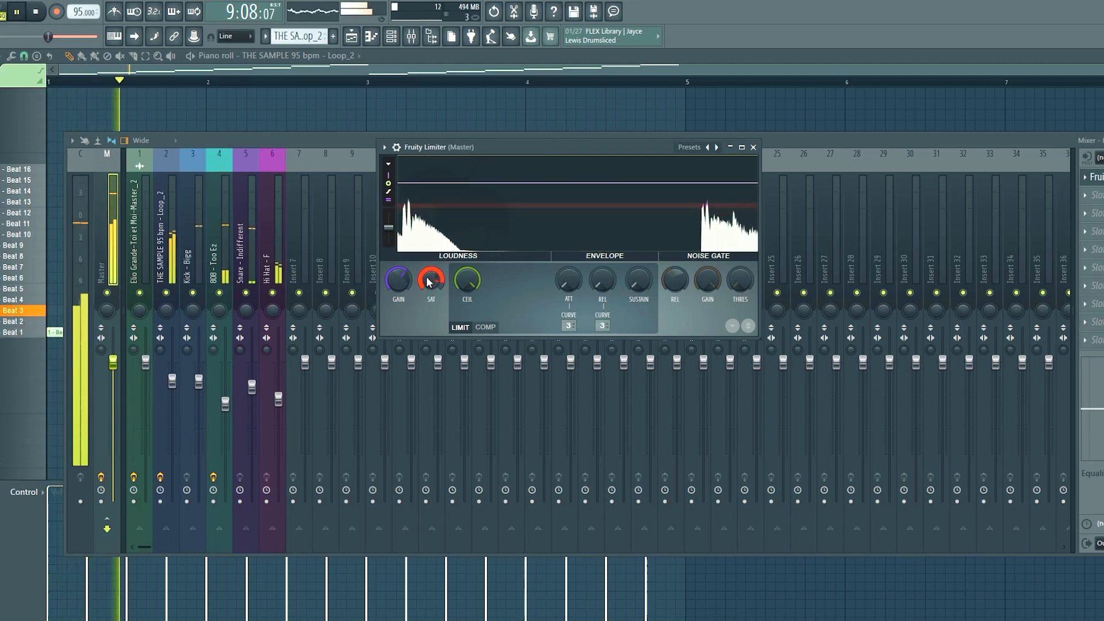
{"action": "key", "text": "space"}
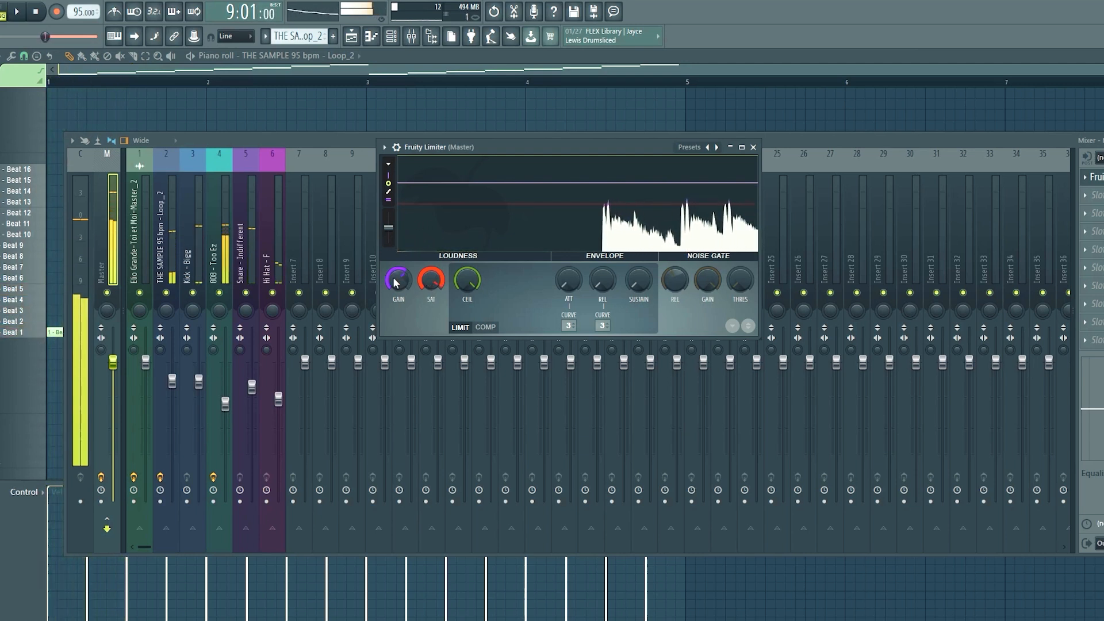
Lower the 808 - Too Ez fader and nudge the Kick - Bigg fader up slightly during playback.
{"action": "key", "text": "space"}
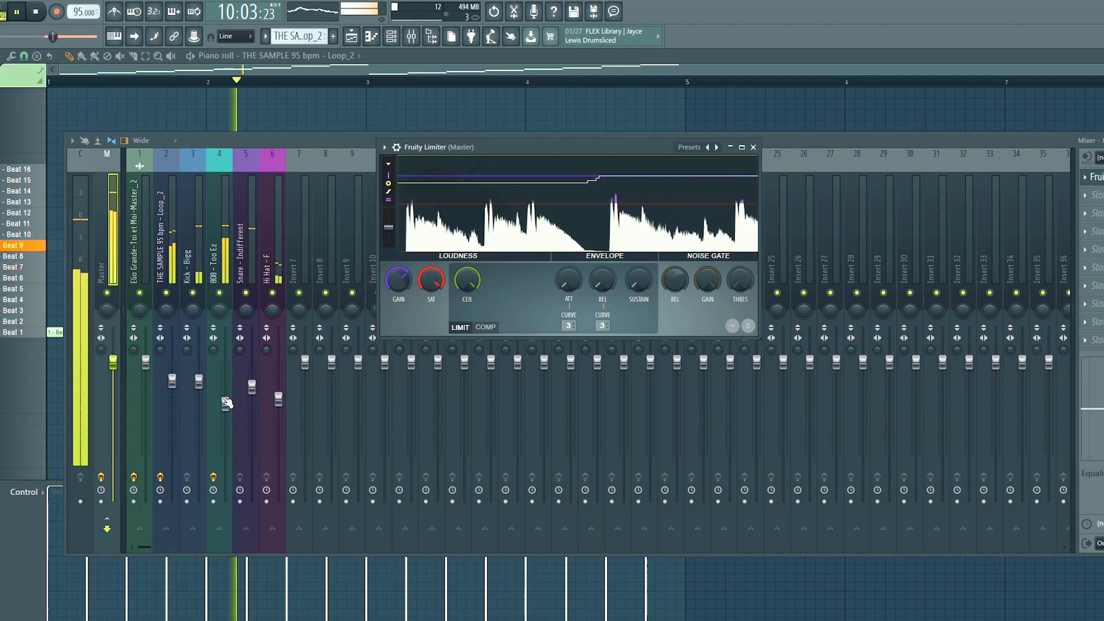
{"action": "left_click_drag", "start_coordinate": [225, 402], "coordinate": [225, 413]}
{"action": "left_click", "coordinate": [199, 390]}
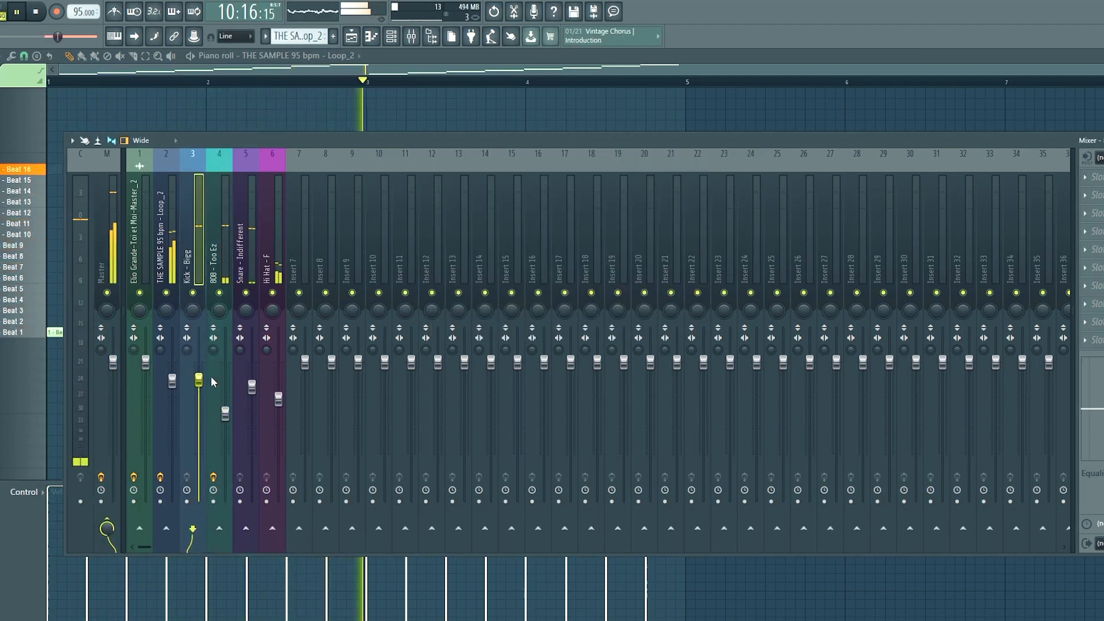
Reopen the Fruity Limiter on the Master track and raise its gain a little.
{"action": "left_click", "coordinate": [103, 261]}
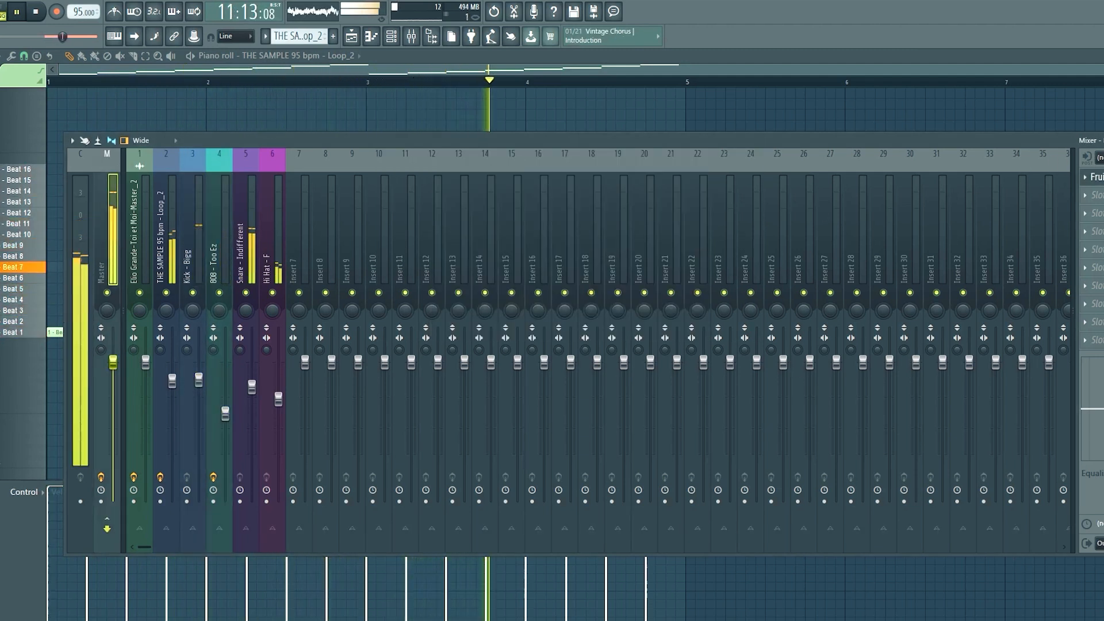
{"action": "left_click", "coordinate": [1095, 177]}
{"action": "left_click_drag", "start_coordinate": [397, 285], "coordinate": [396, 272]}
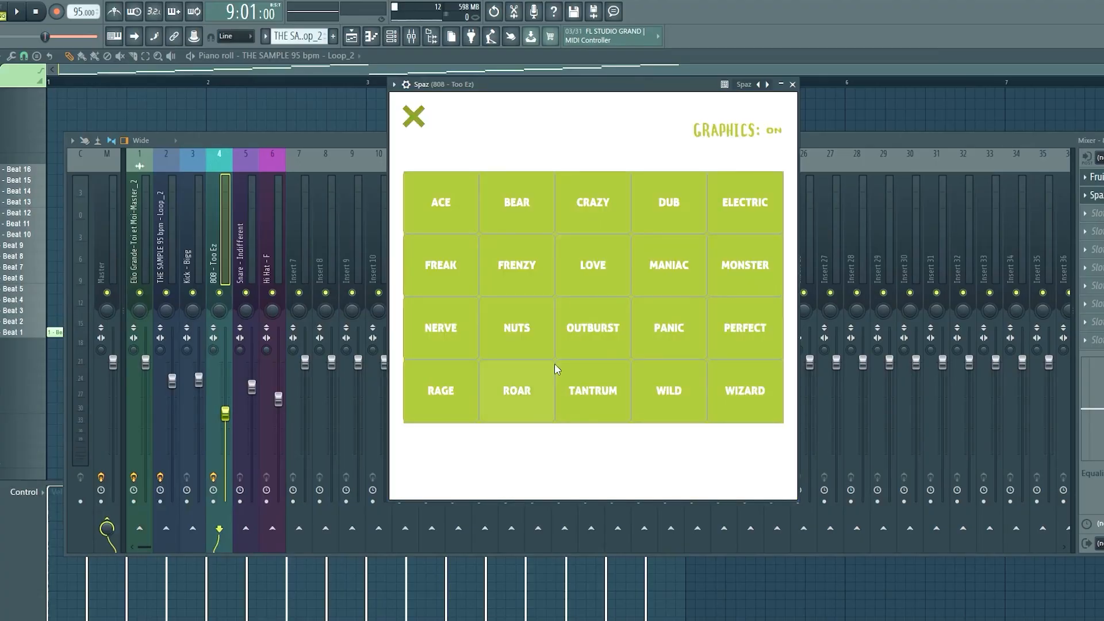
Load the ACE preset in Spaz on the 808 - Too Ez track and adjust its large effect knob while the loop plays.
{"action": "left_click", "coordinate": [411, 120]}
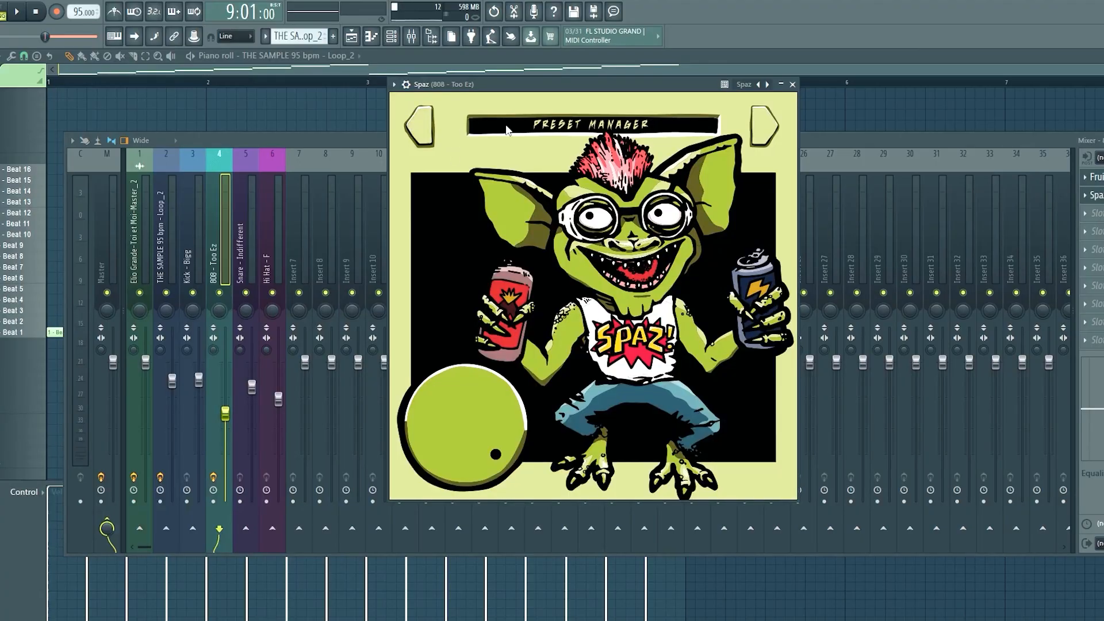
{"action": "left_click", "coordinate": [563, 128]}
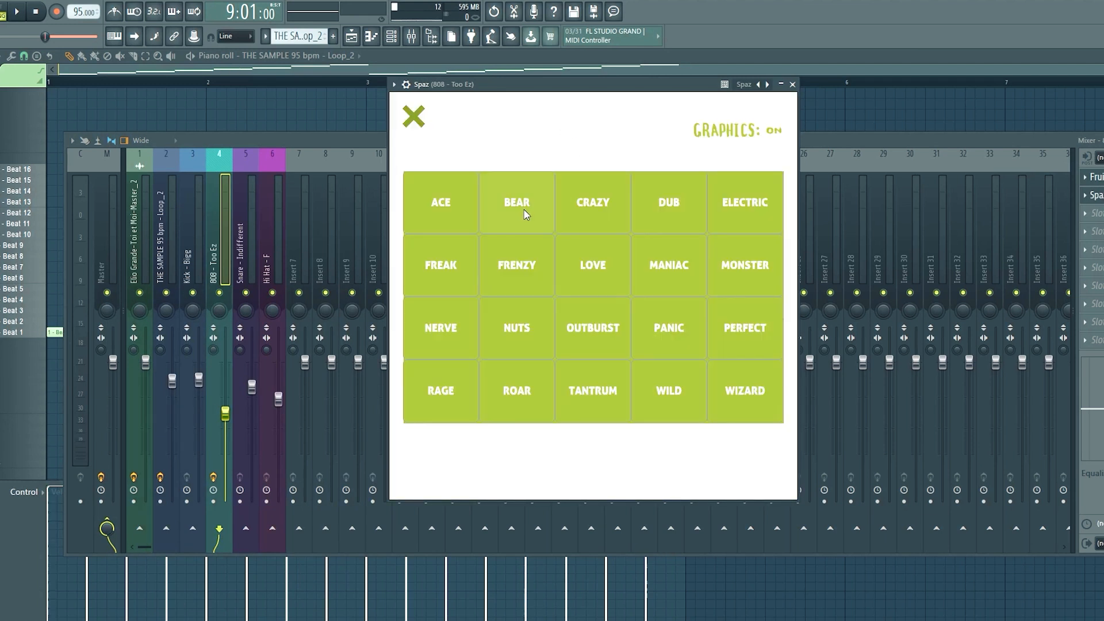
{"action": "left_click", "coordinate": [472, 199]}
{"action": "left_click_drag", "start_coordinate": [493, 423], "coordinate": [477, 401]}
{"action": "key", "text": "space"}
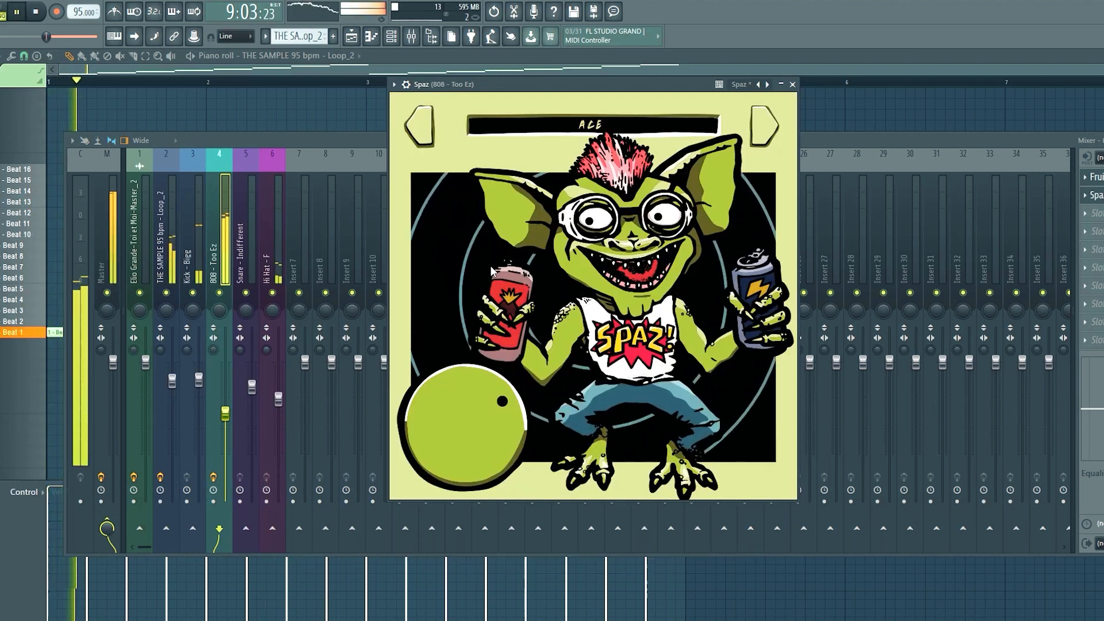
{"action": "left_click_drag", "start_coordinate": [463, 447], "coordinate": [533, 377]}
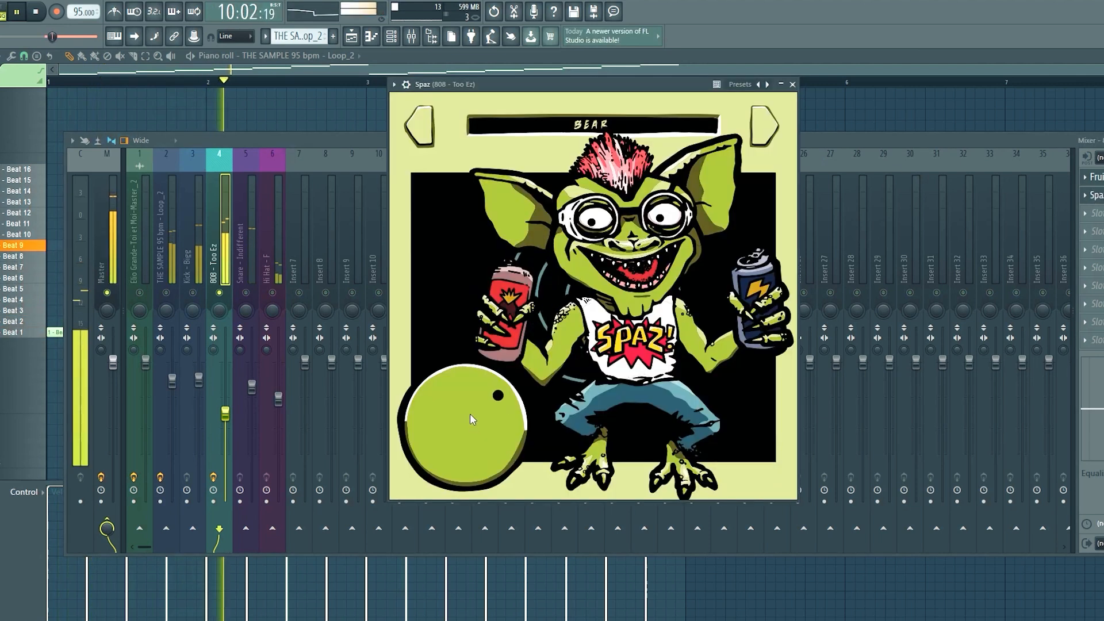
Lower the 808 - Too Ez fader to offset the Spaz effect and bring the Spaz window back to the front.
{"action": "scroll", "coordinate": [469, 414], "scroll_direction": "down", "scroll_amount": 10}
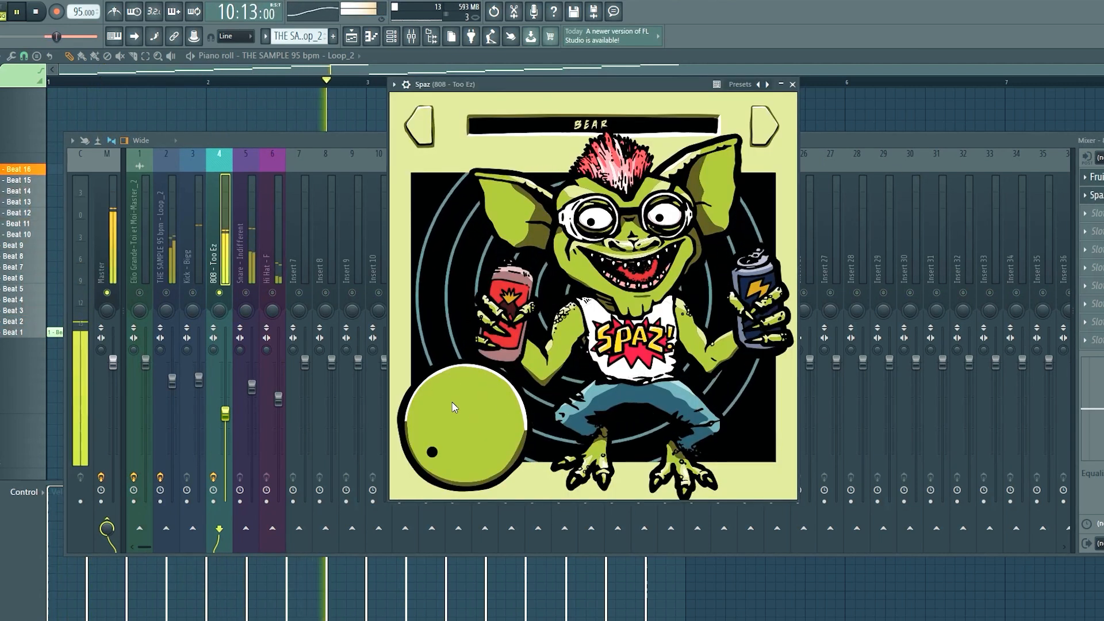
{"action": "scroll", "coordinate": [452, 403], "scroll_direction": "up", "scroll_amount": 2}
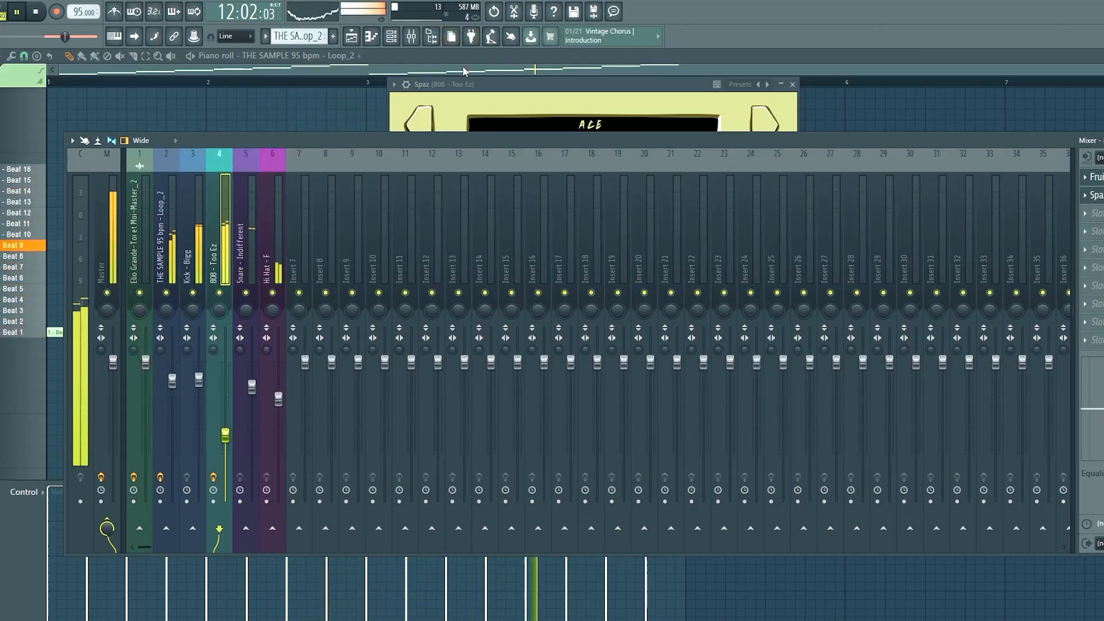
{"action": "left_click", "coordinate": [469, 85]}
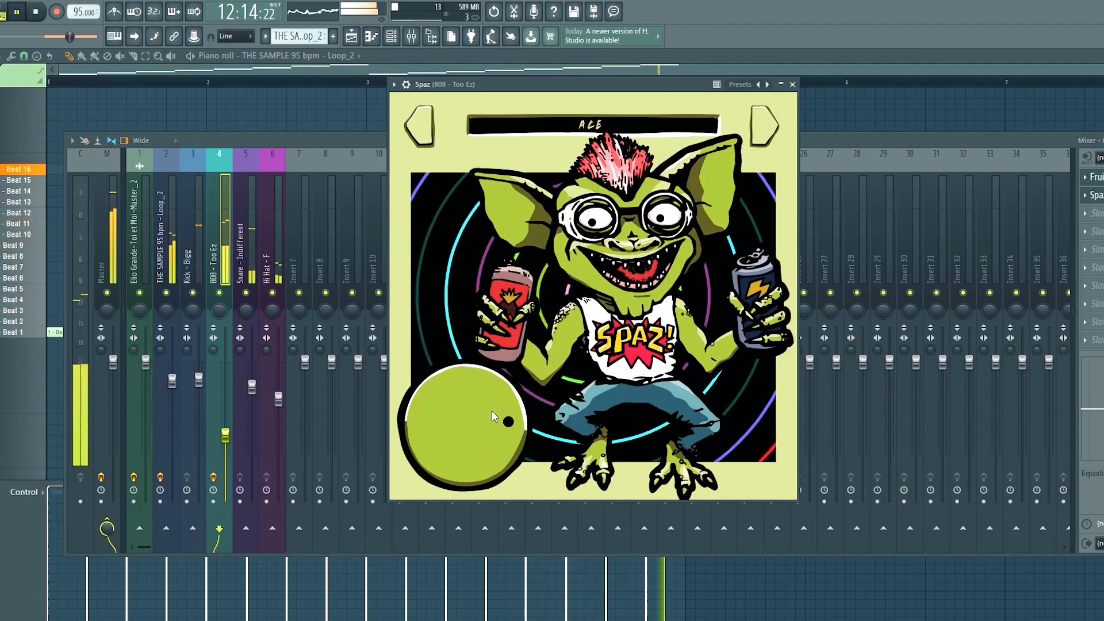